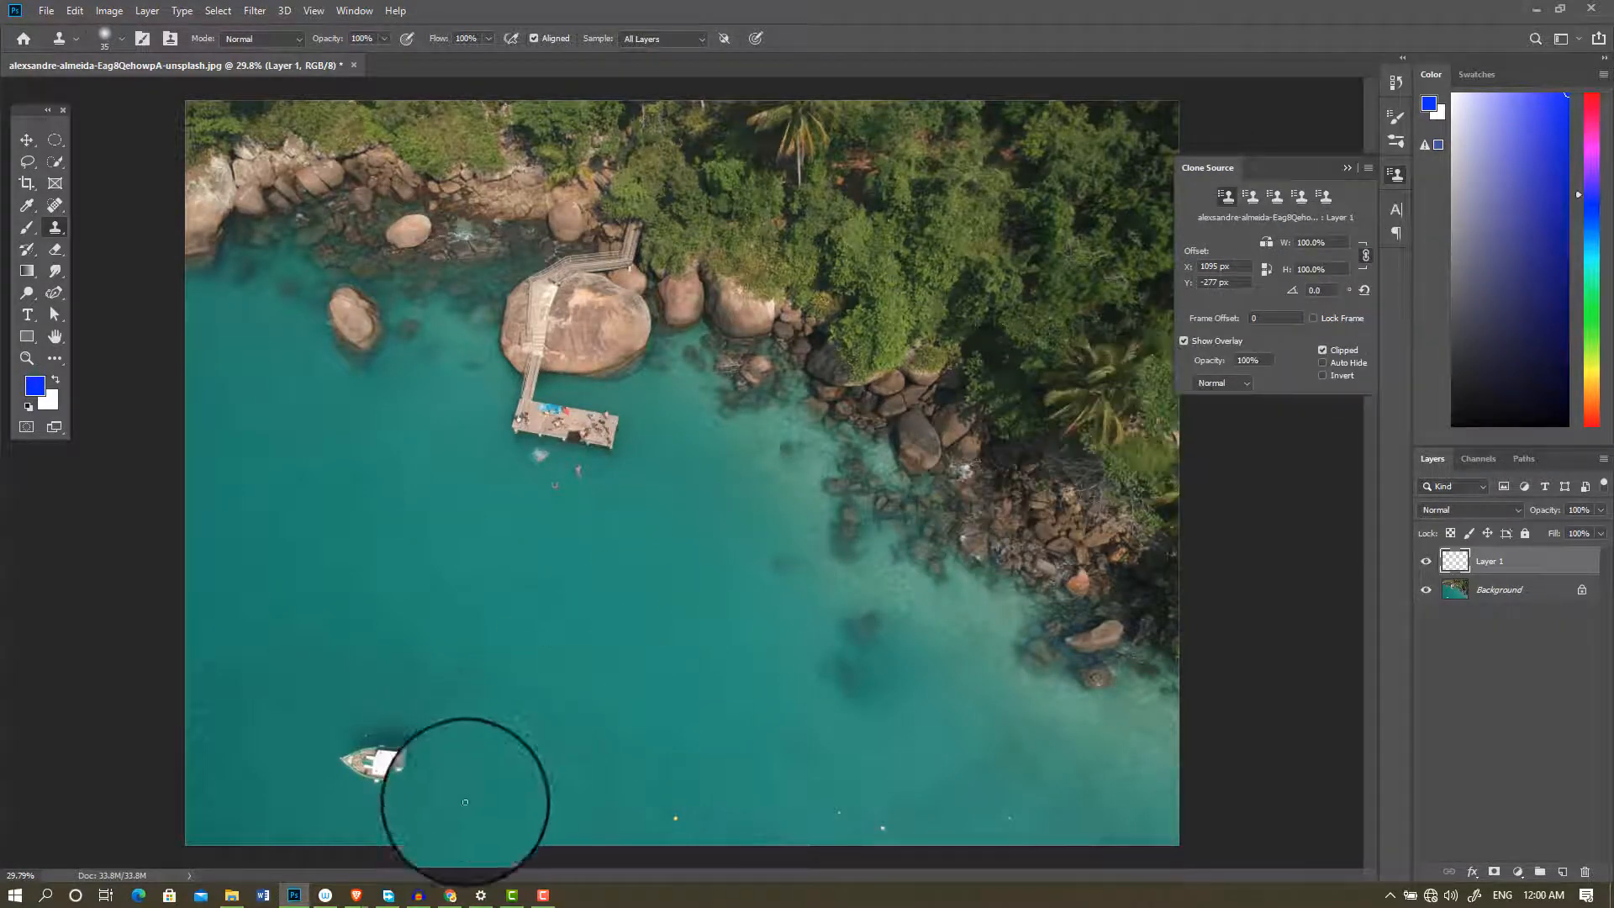
Step: Try to clone a horizontally flipped copy of the boat into the open water beside the original
{"action": "scroll", "coordinate": [360, 814], "scroll_direction": "up", "scroll_amount": 1}
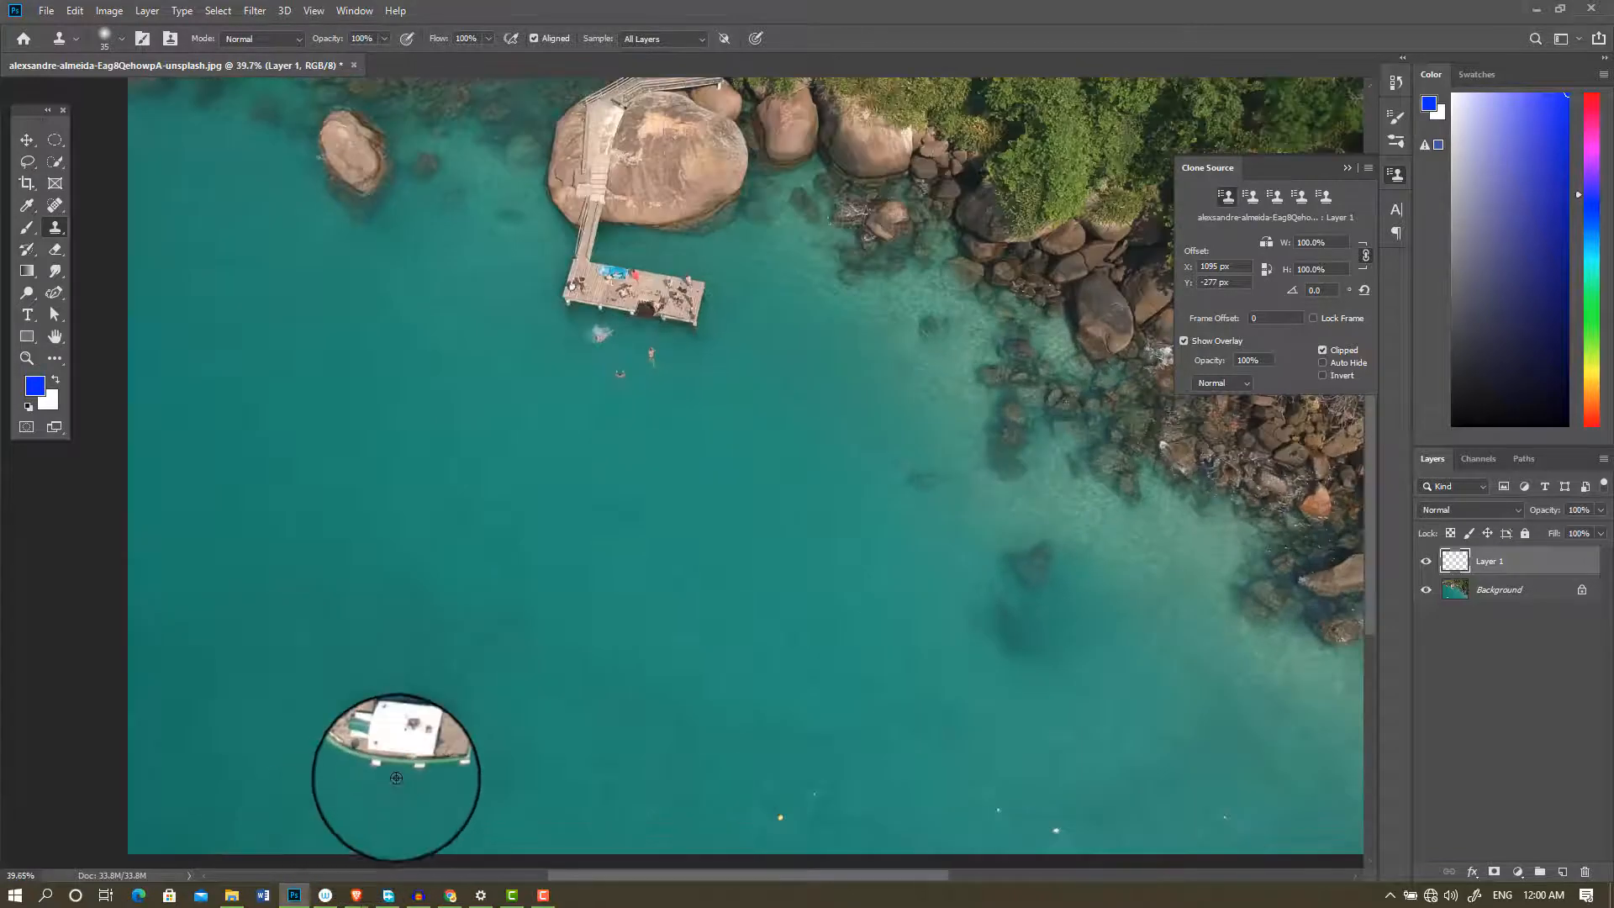
{"action": "scroll", "coordinate": [396, 777], "scroll_direction": "down", "scroll_amount": 1}
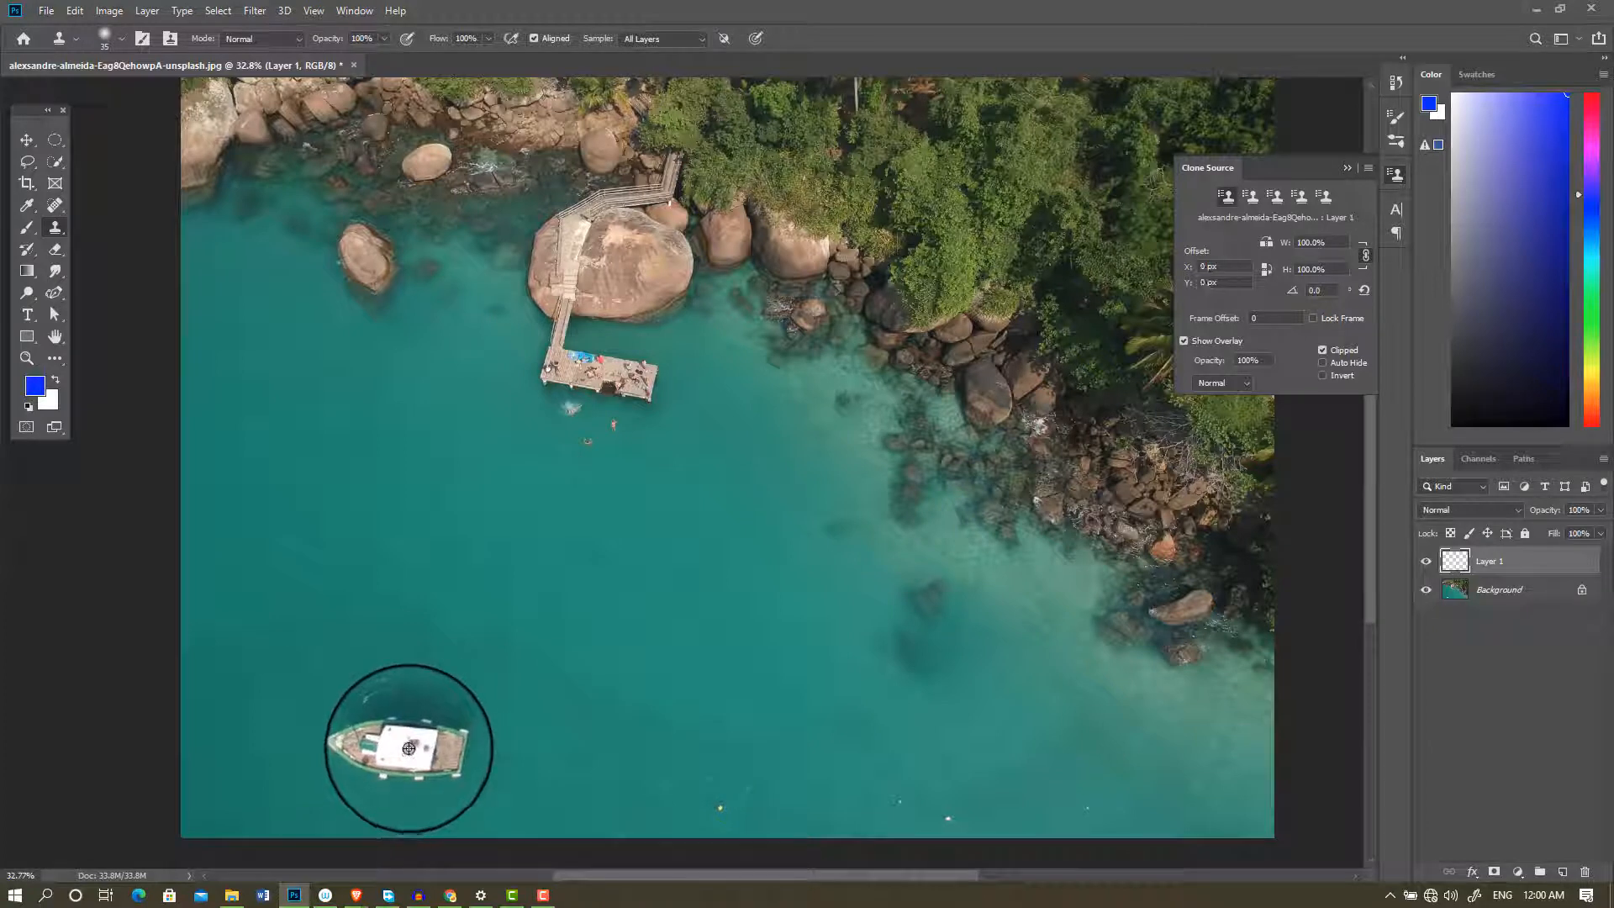
{"action": "mouse_move", "coordinate": [683, 672]}
{"action": "left_mouse_down"}
{"action": "mouse_move", "coordinate": [733, 659]}
{"action": "mouse_move", "coordinate": [657, 660]}
{"action": "mouse_move", "coordinate": [711, 665]}
{"action": "mouse_move", "coordinate": [692, 691]}
{"action": "mouse_move", "coordinate": [720, 694]}
{"action": "mouse_move", "coordinate": [638, 670]}
{"action": "mouse_move", "coordinate": [747, 665]}
{"action": "mouse_move", "coordinate": [719, 689]}
{"action": "left_mouse_up"}
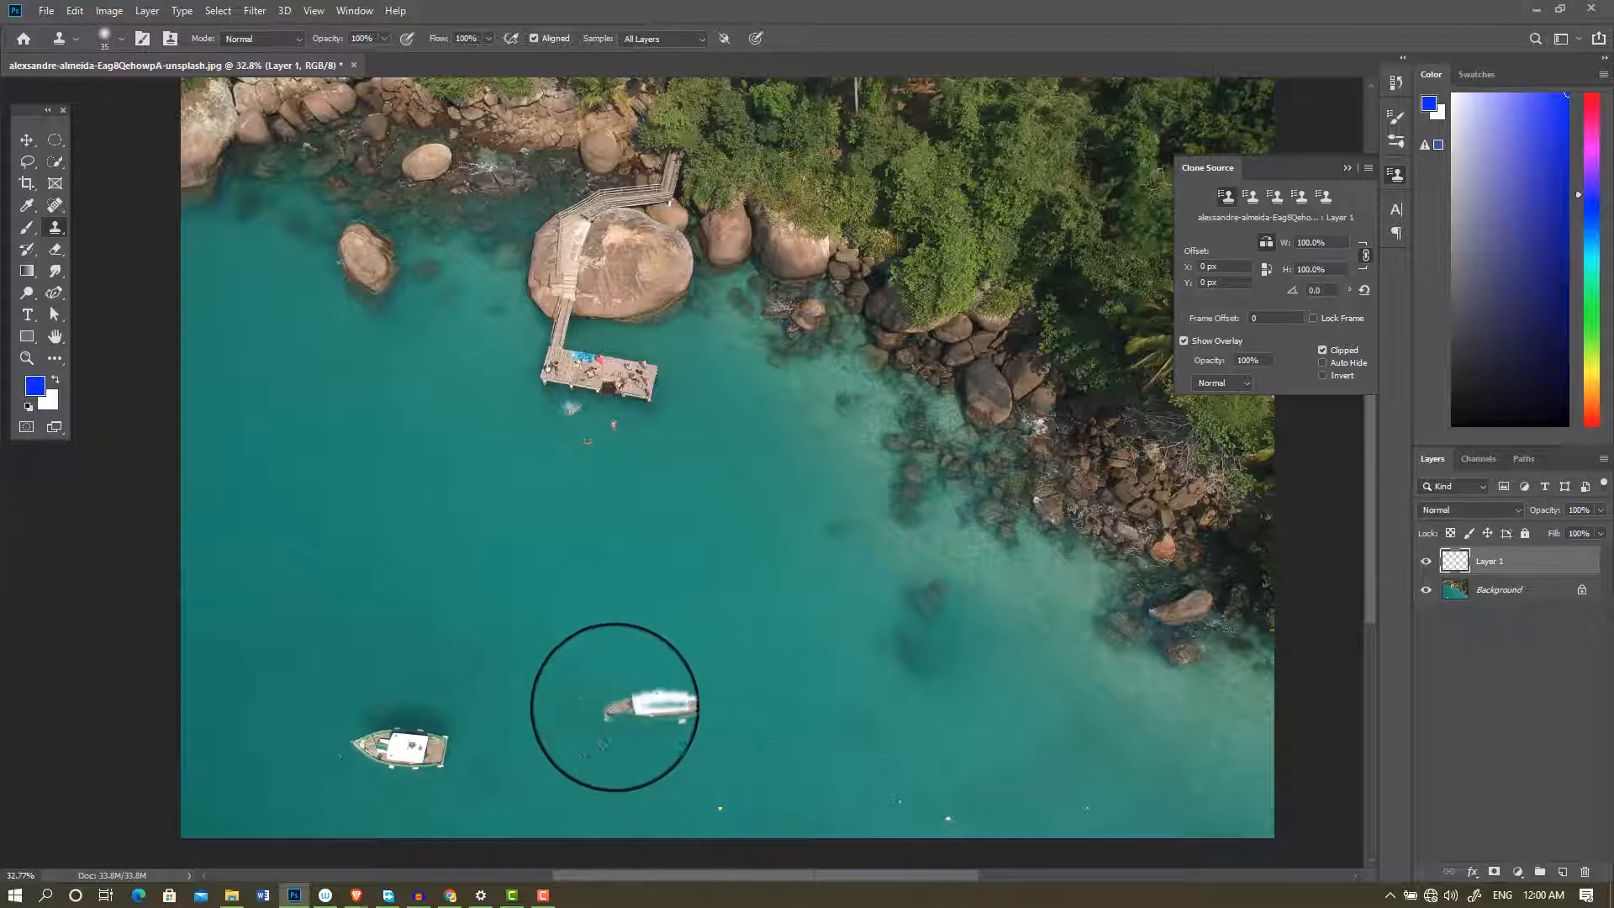
{"action": "mouse_move", "coordinate": [670, 693]}
{"action": "left_mouse_down"}
{"action": "mouse_move", "coordinate": [620, 685]}
{"action": "mouse_move", "coordinate": [647, 675]}
{"action": "mouse_move", "coordinate": [597, 687]}
{"action": "mouse_move", "coordinate": [598, 710]}
{"action": "mouse_move", "coordinate": [632, 710]}
{"action": "mouse_move", "coordinate": [629, 693]}
{"action": "mouse_move", "coordinate": [589, 708]}
{"action": "mouse_move", "coordinate": [674, 703]}
{"action": "left_mouse_up"}
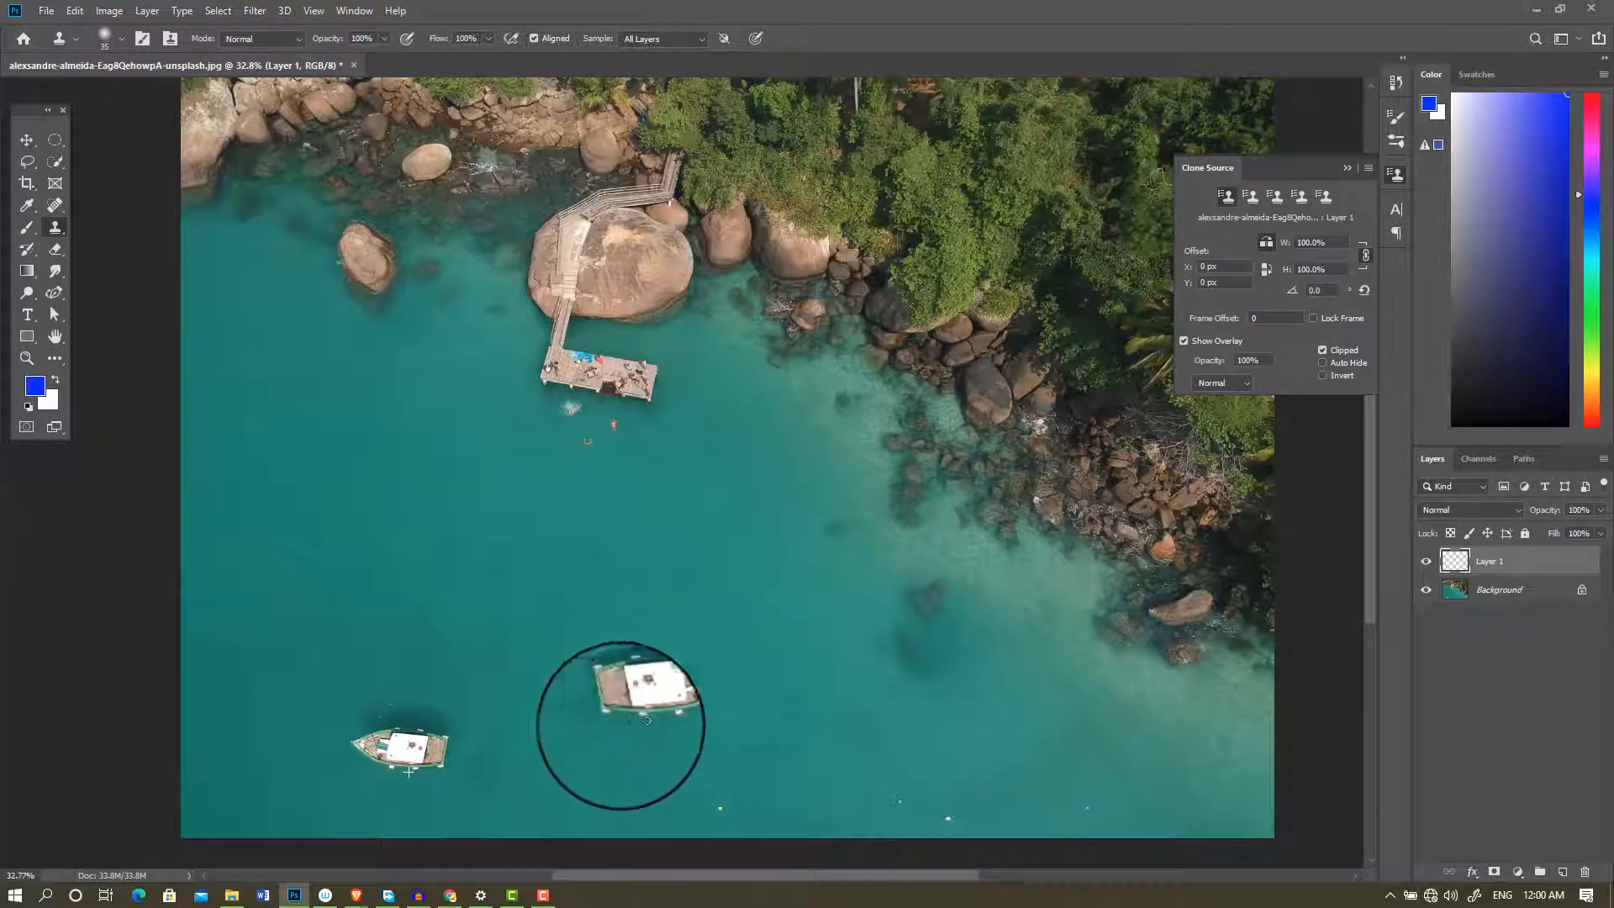
Step: Sample the boat and clone a horizontally and vertically flipped copy into the open water up and to the right of it
{"action": "scroll", "coordinate": [479, 782], "scroll_direction": "up", "scroll_amount": 3}
{"action": "scroll", "coordinate": [480, 774], "scroll_direction": "down", "scroll_amount": 1}
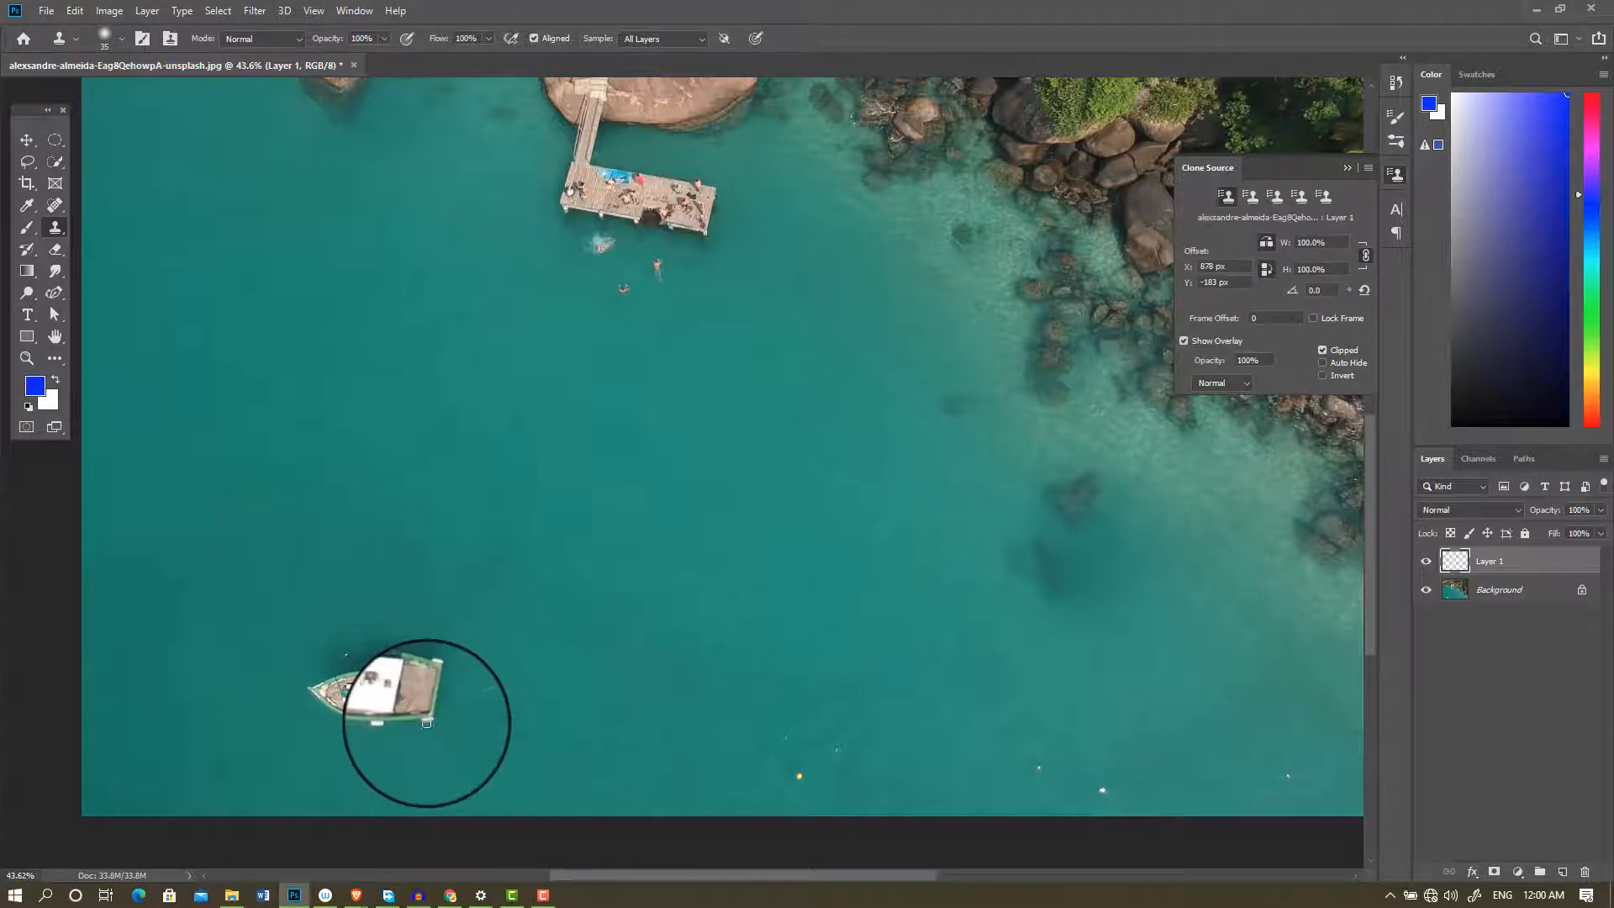
{"action": "left_click", "coordinate": [390, 698], "text": "alt"}
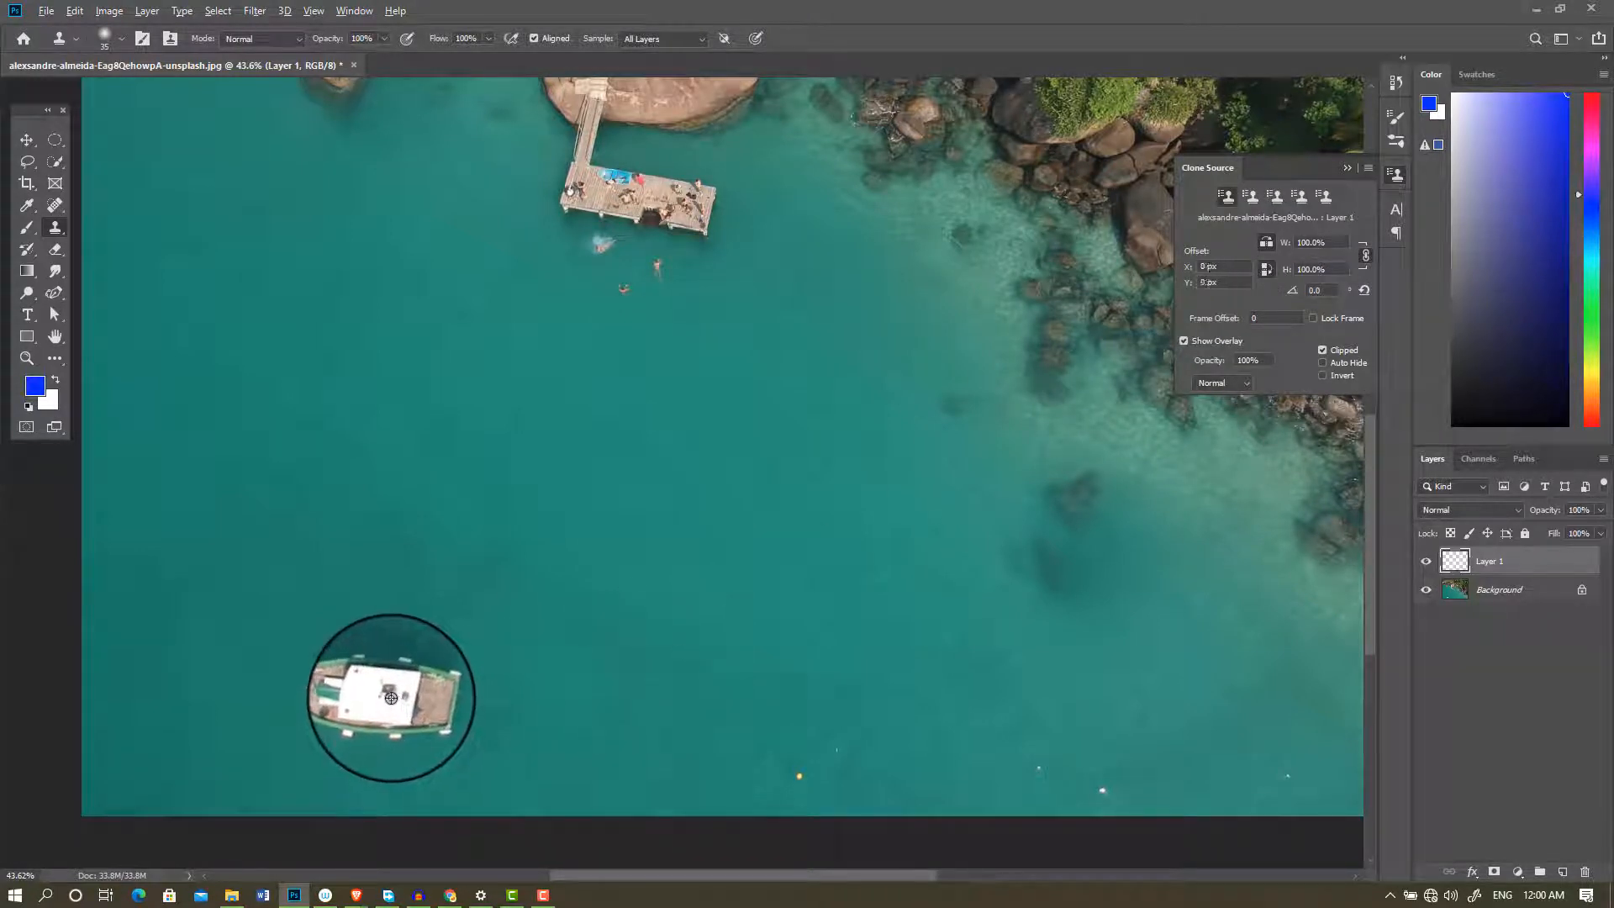
{"action": "mouse_move", "coordinate": [655, 623]}
{"action": "left_mouse_down"}
{"action": "mouse_move", "coordinate": [791, 584]}
{"action": "mouse_move", "coordinate": [675, 622]}
{"action": "mouse_move", "coordinate": [728, 602]}
{"action": "mouse_move", "coordinate": [662, 591]}
{"action": "mouse_move", "coordinate": [613, 614]}
{"action": "mouse_move", "coordinate": [662, 585]}
{"action": "mouse_move", "coordinate": [617, 593]}
{"action": "mouse_move", "coordinate": [669, 612]}
{"action": "mouse_move", "coordinate": [643, 628]}
{"action": "mouse_move", "coordinate": [691, 638]}
{"action": "mouse_move", "coordinate": [772, 592]}
{"action": "mouse_move", "coordinate": [671, 574]}
{"action": "mouse_move", "coordinate": [729, 570]}
{"action": "mouse_move", "coordinate": [776, 594]}
{"action": "mouse_move", "coordinate": [707, 652]}
{"action": "mouse_move", "coordinate": [738, 591]}
{"action": "left_mouse_up"}
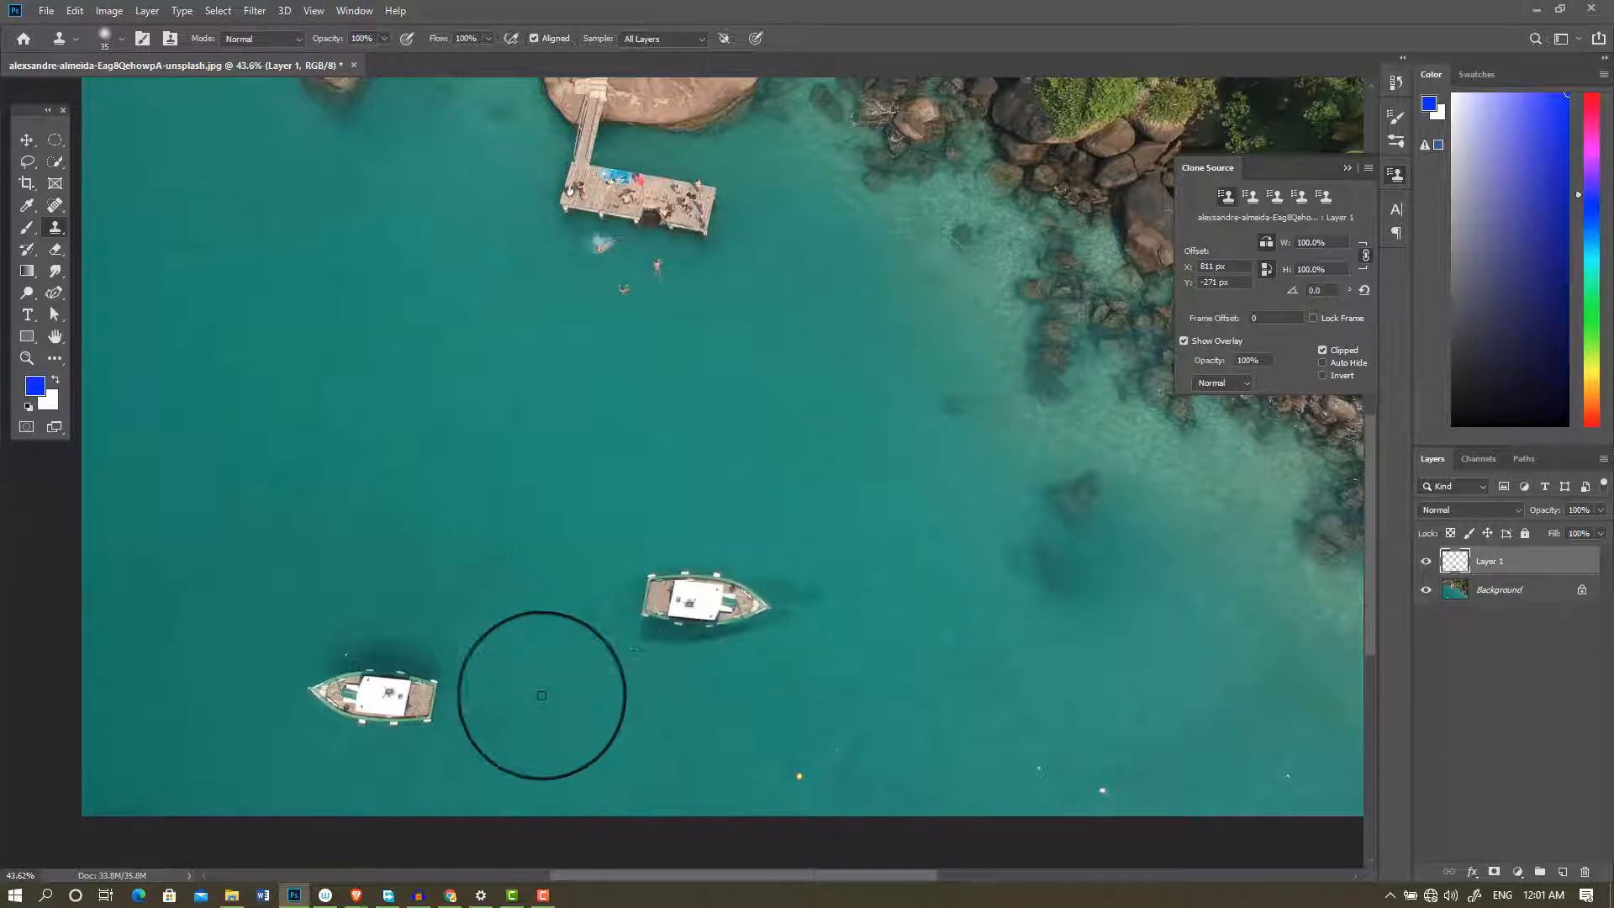
Step: Set the clone source scale to 72% and clone a smaller copy of the boat into the water below the pier
{"action": "scroll", "coordinate": [267, 764], "scroll_direction": "up", "scroll_amount": 2}
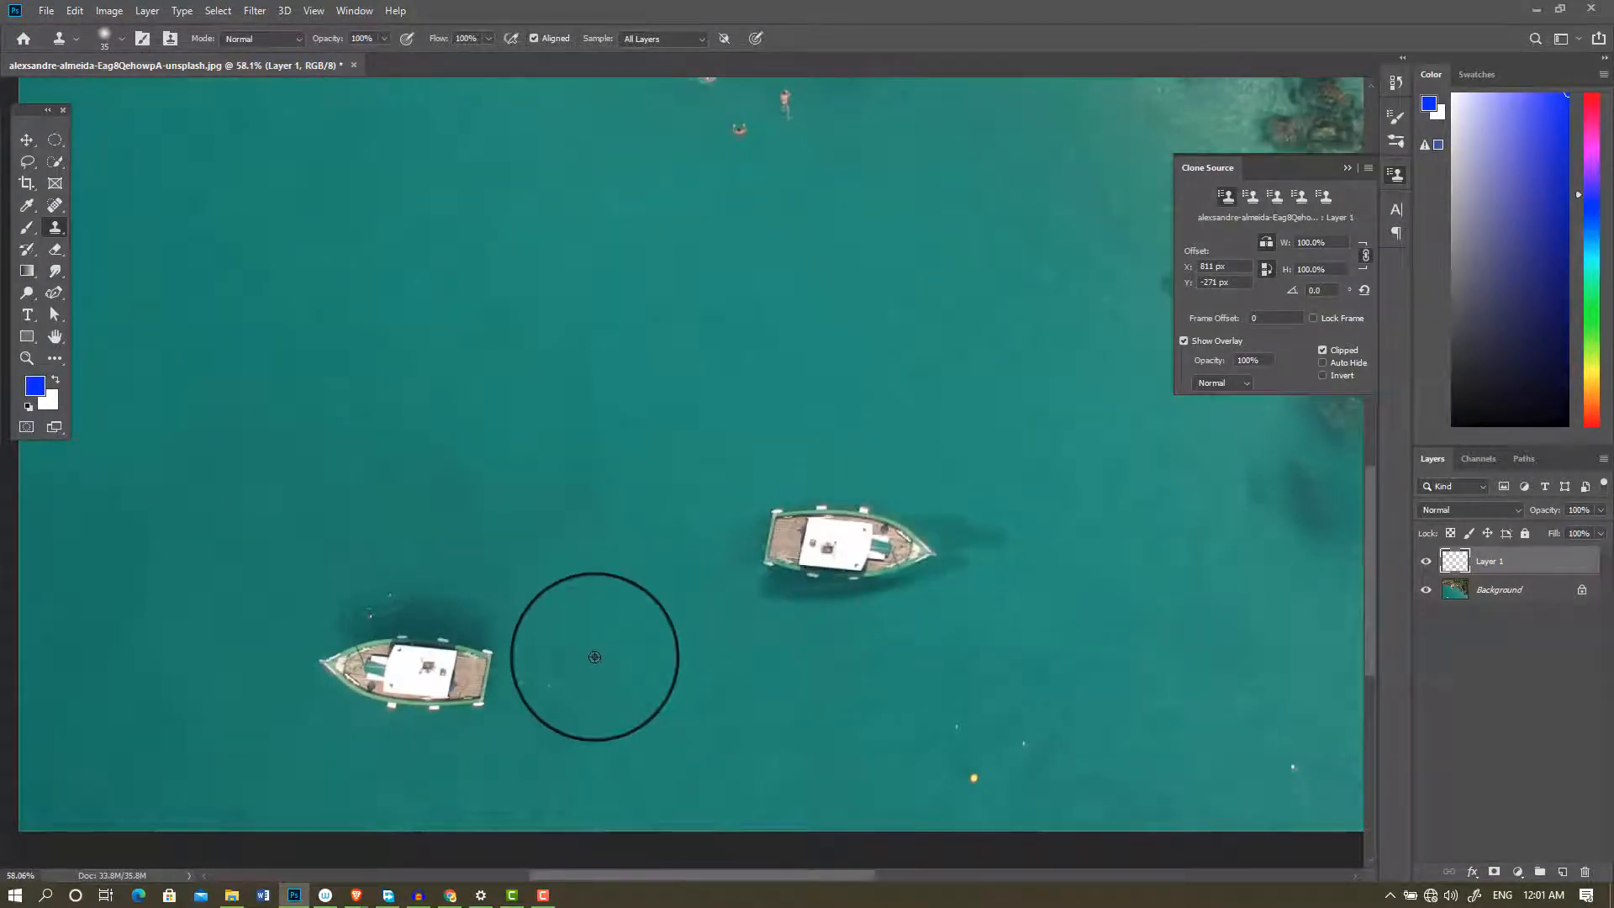
{"action": "scroll", "coordinate": [588, 648], "scroll_direction": "down", "scroll_amount": 2}
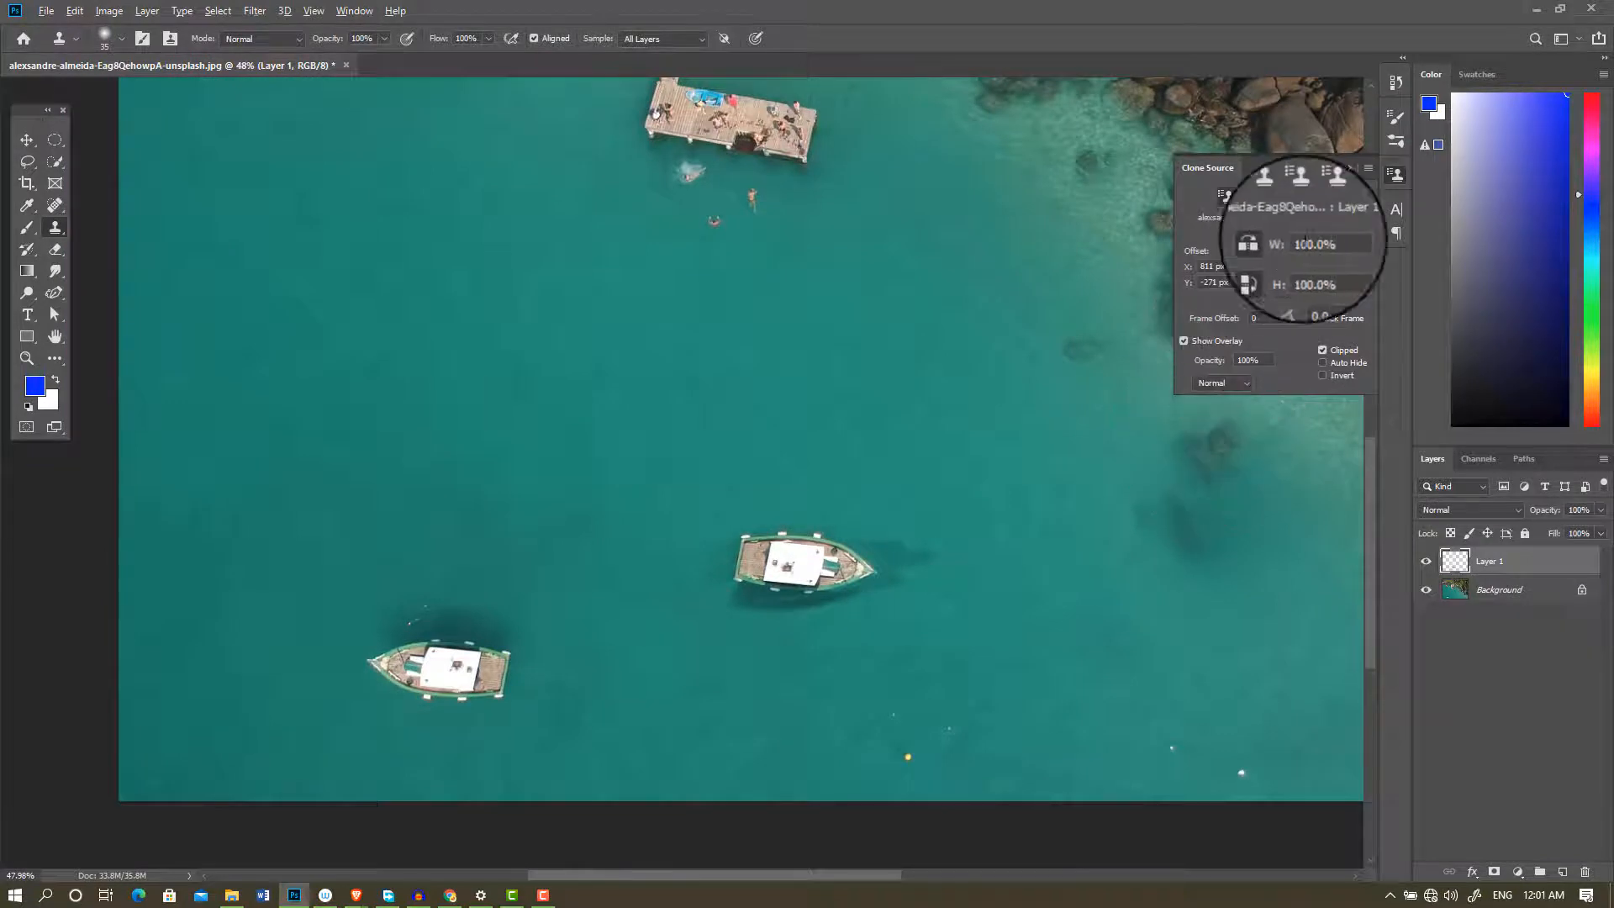
{"action": "scroll", "coordinate": [1310, 241], "scroll_direction": "up", "scroll_amount": 3}
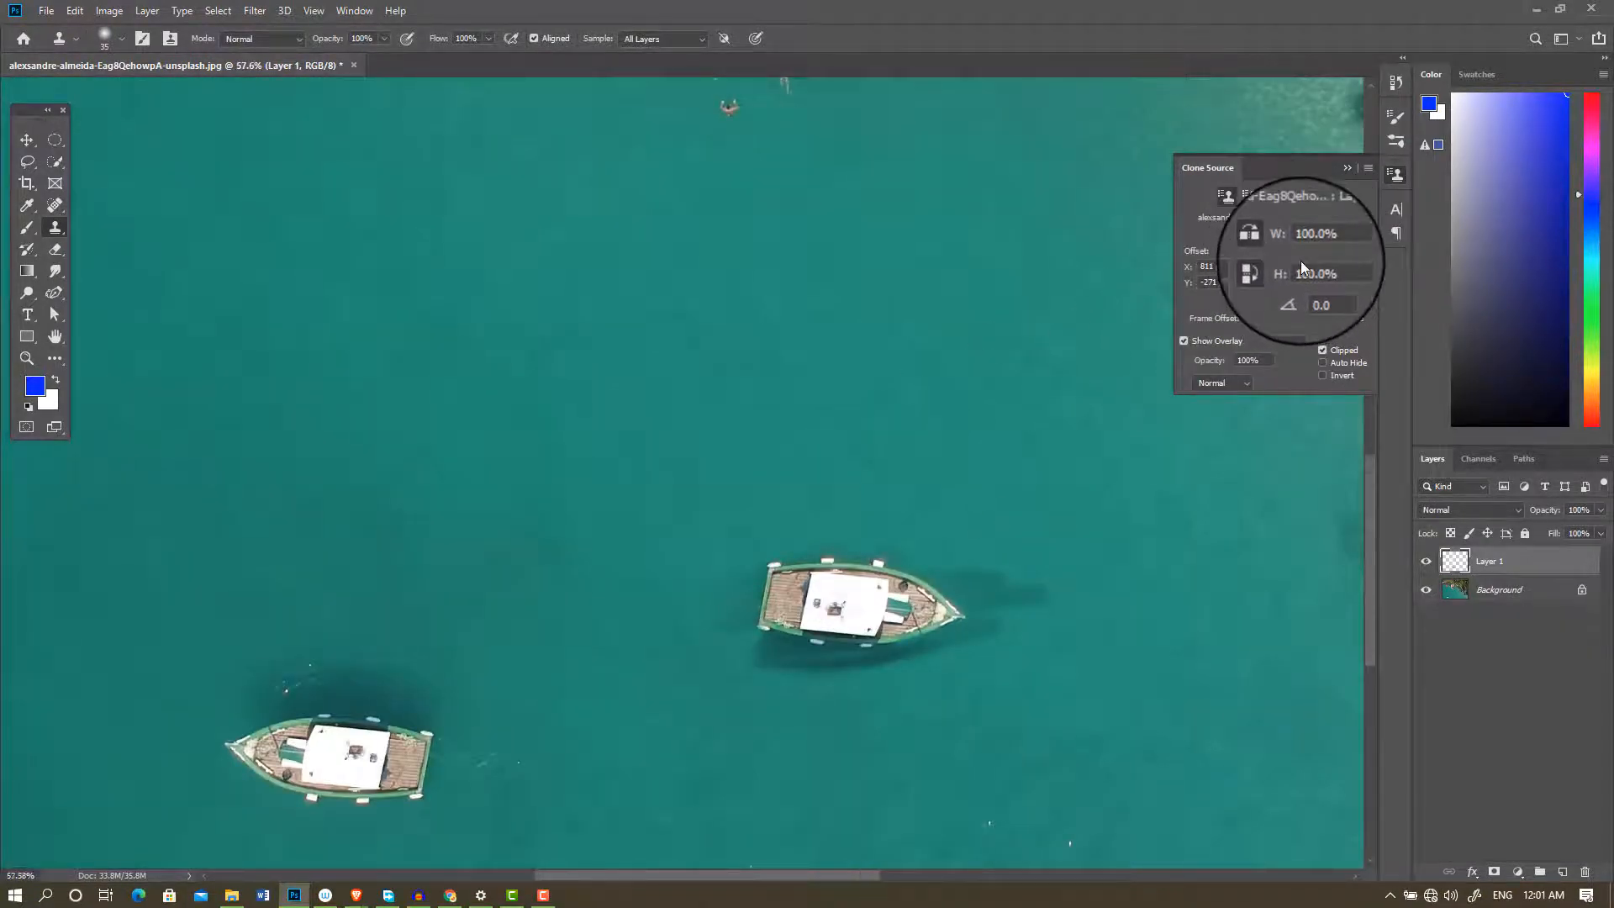
{"action": "scroll", "coordinate": [1300, 261], "scroll_direction": "down", "scroll_amount": 1}
{"action": "scroll", "coordinate": [555, 522], "scroll_direction": "down", "scroll_amount": 1}
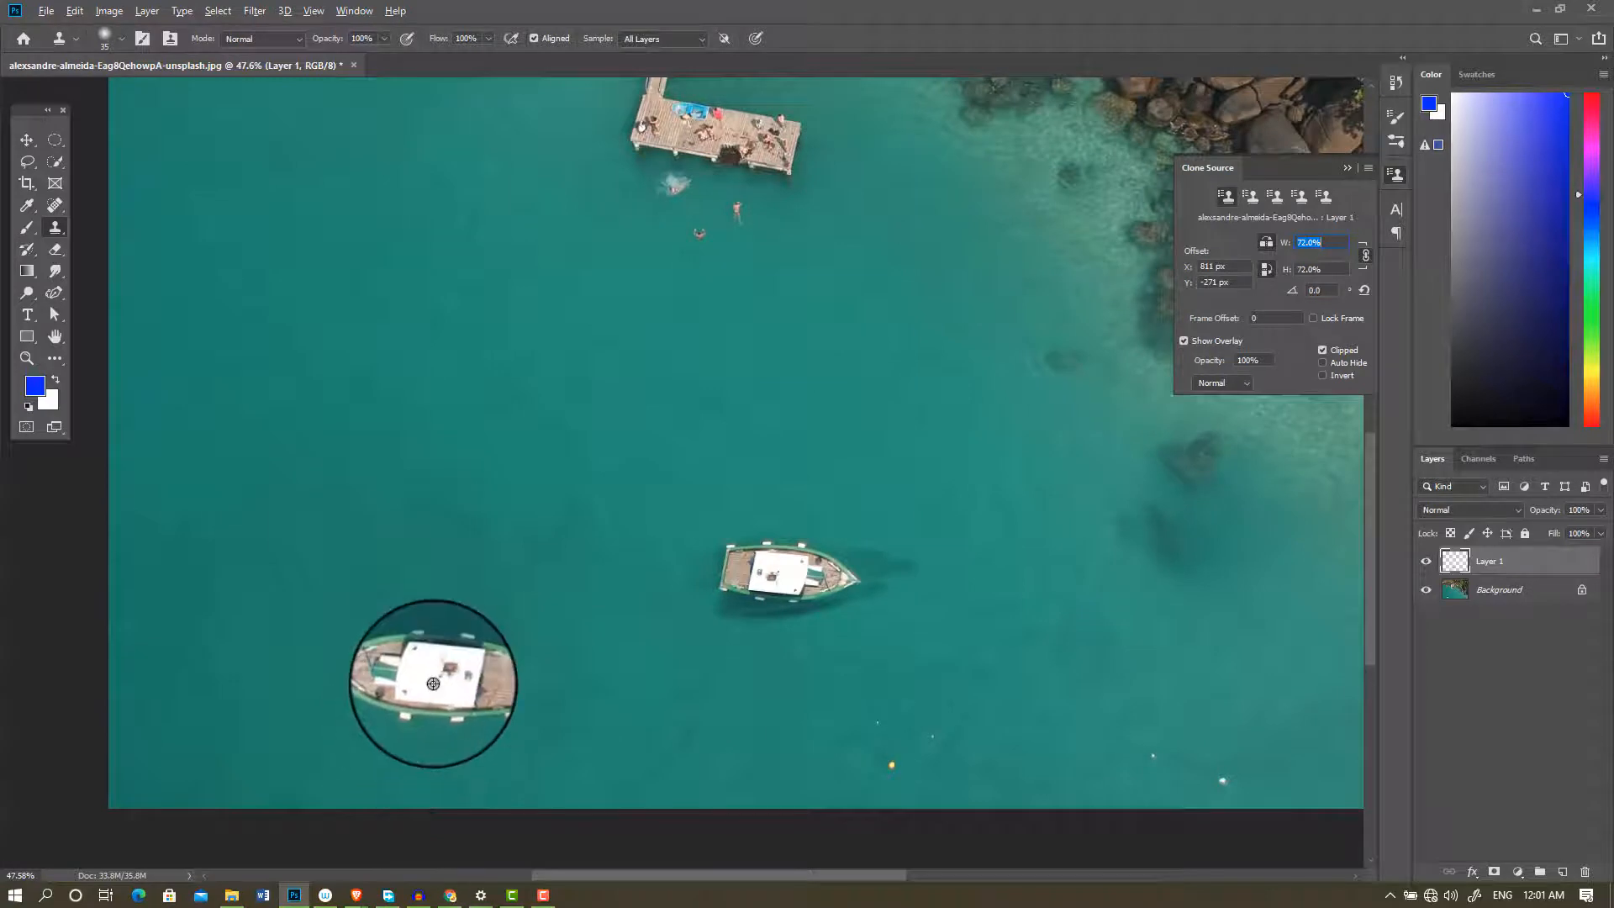
{"action": "left_click", "coordinate": [433, 682], "text": "alt"}
{"action": "mouse_move", "coordinate": [518, 368]}
{"action": "left_mouse_down"}
{"action": "mouse_move", "coordinate": [579, 364]}
{"action": "mouse_move", "coordinate": [545, 342]}
{"action": "mouse_move", "coordinate": [478, 376]}
{"action": "mouse_move", "coordinate": [535, 375]}
{"action": "mouse_move", "coordinate": [556, 342]}
{"action": "mouse_move", "coordinate": [512, 367]}
{"action": "mouse_move", "coordinate": [528, 373]}
{"action": "mouse_move", "coordinate": [542, 351]}
{"action": "mouse_move", "coordinate": [508, 344]}
{"action": "mouse_move", "coordinate": [473, 355]}
{"action": "mouse_move", "coordinate": [468, 389]}
{"action": "mouse_move", "coordinate": [524, 382]}
{"action": "mouse_move", "coordinate": [559, 343]}
{"action": "mouse_move", "coordinate": [501, 336]}
{"action": "left_mouse_up"}
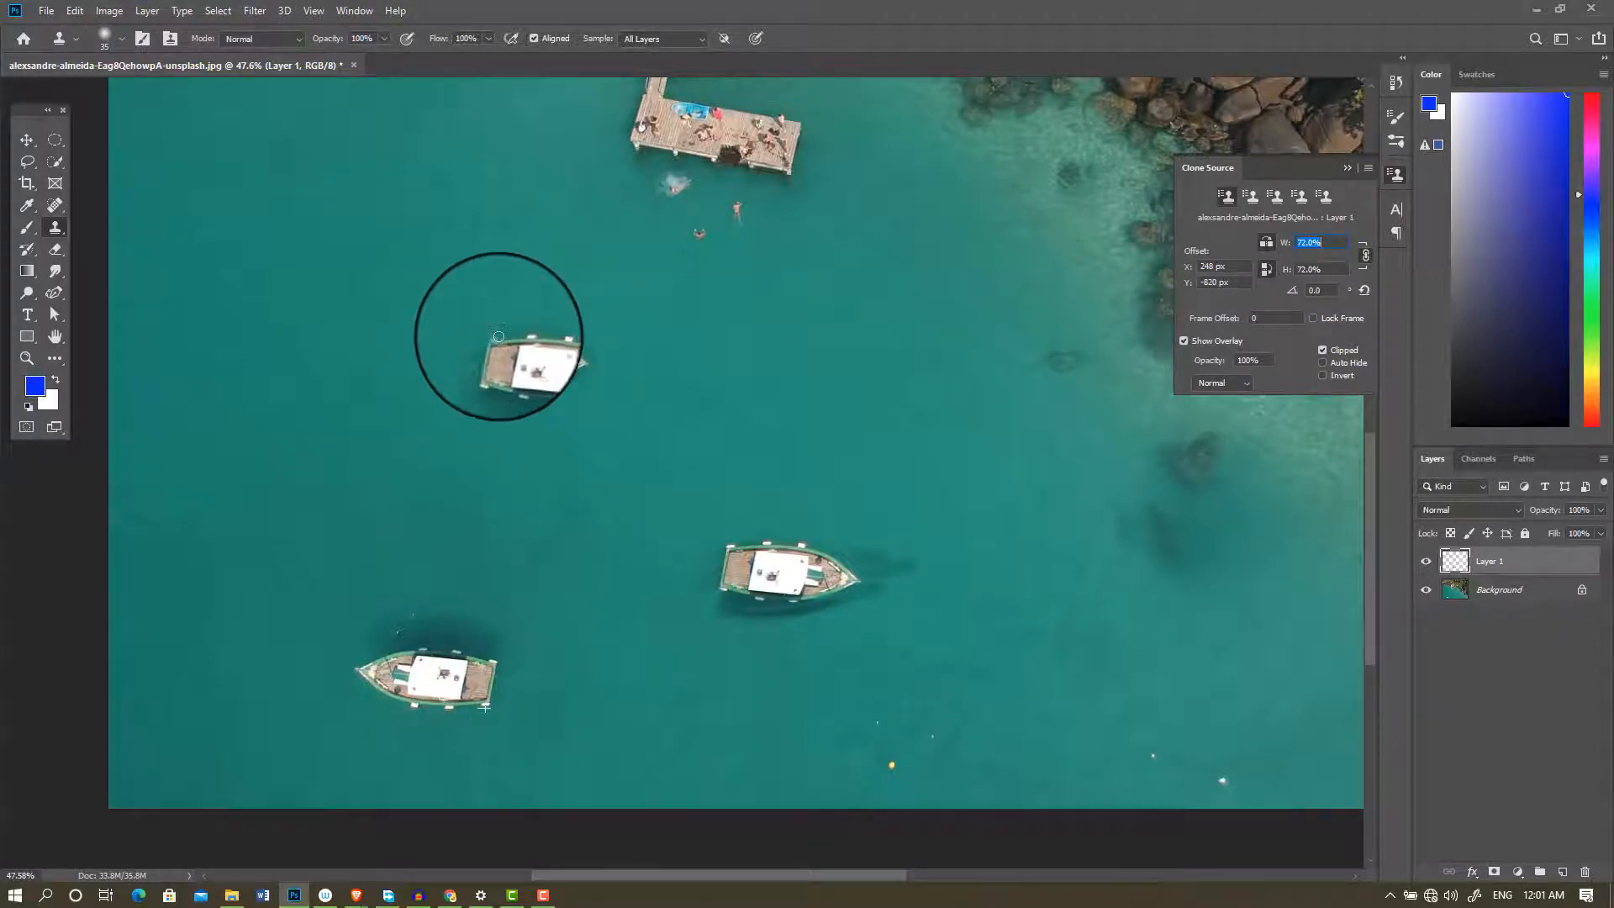
{"action": "key", "text": "Return"}
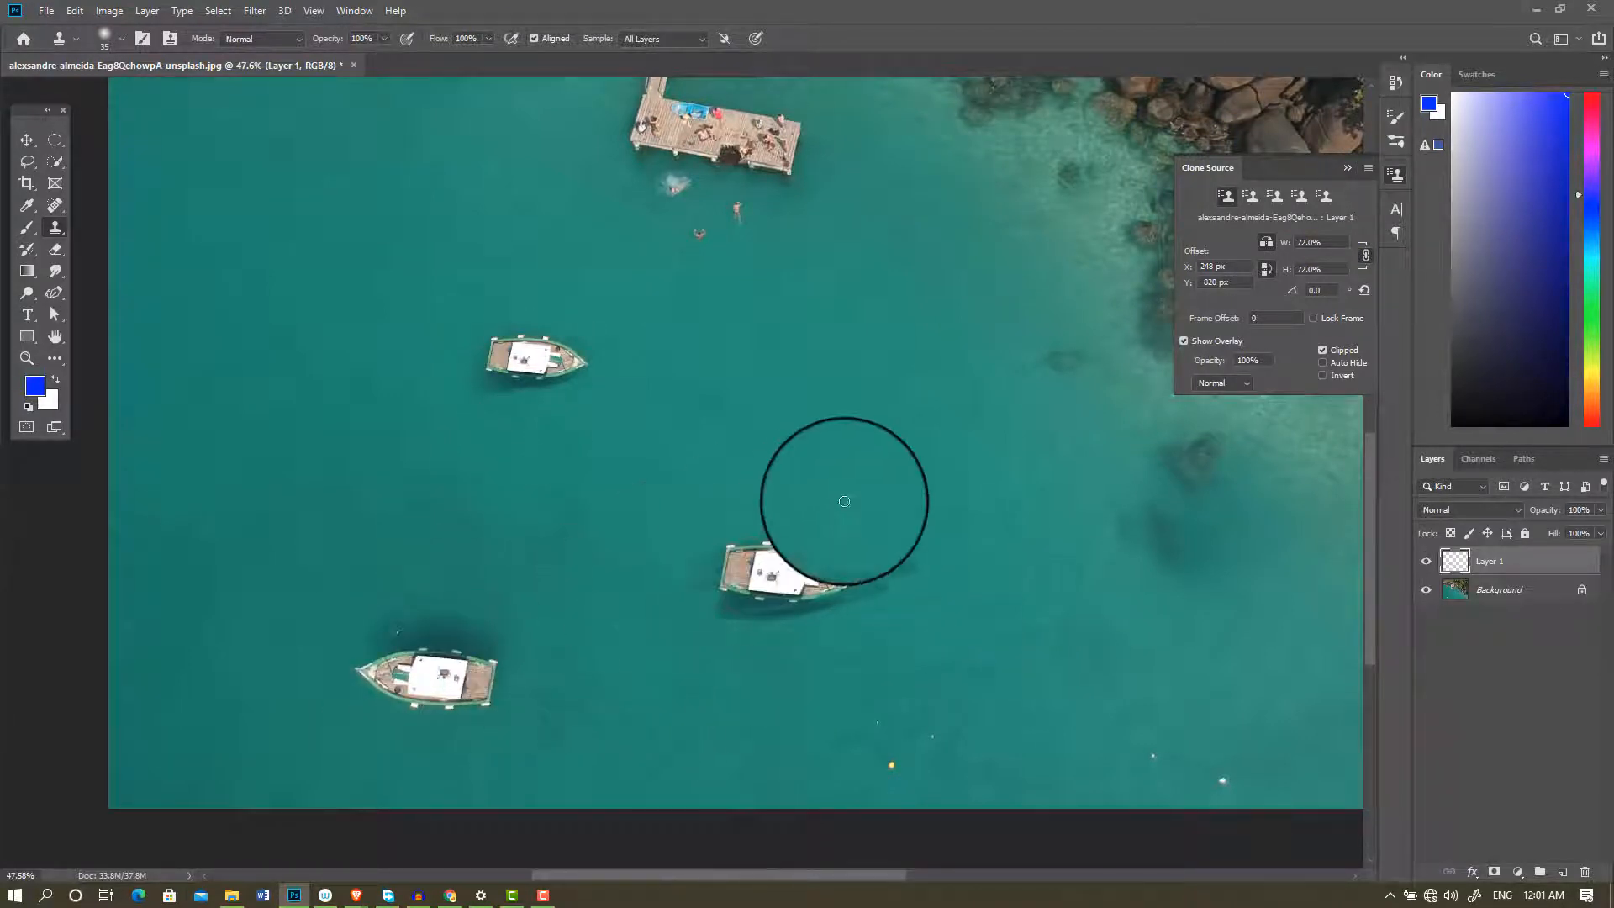
Step: Rotate the clone source to 14.1 degrees and clone a tilted boat into the water to the right of the smaller copy
{"action": "scroll", "coordinate": [1312, 291], "scroll_direction": "up", "scroll_amount": 2}
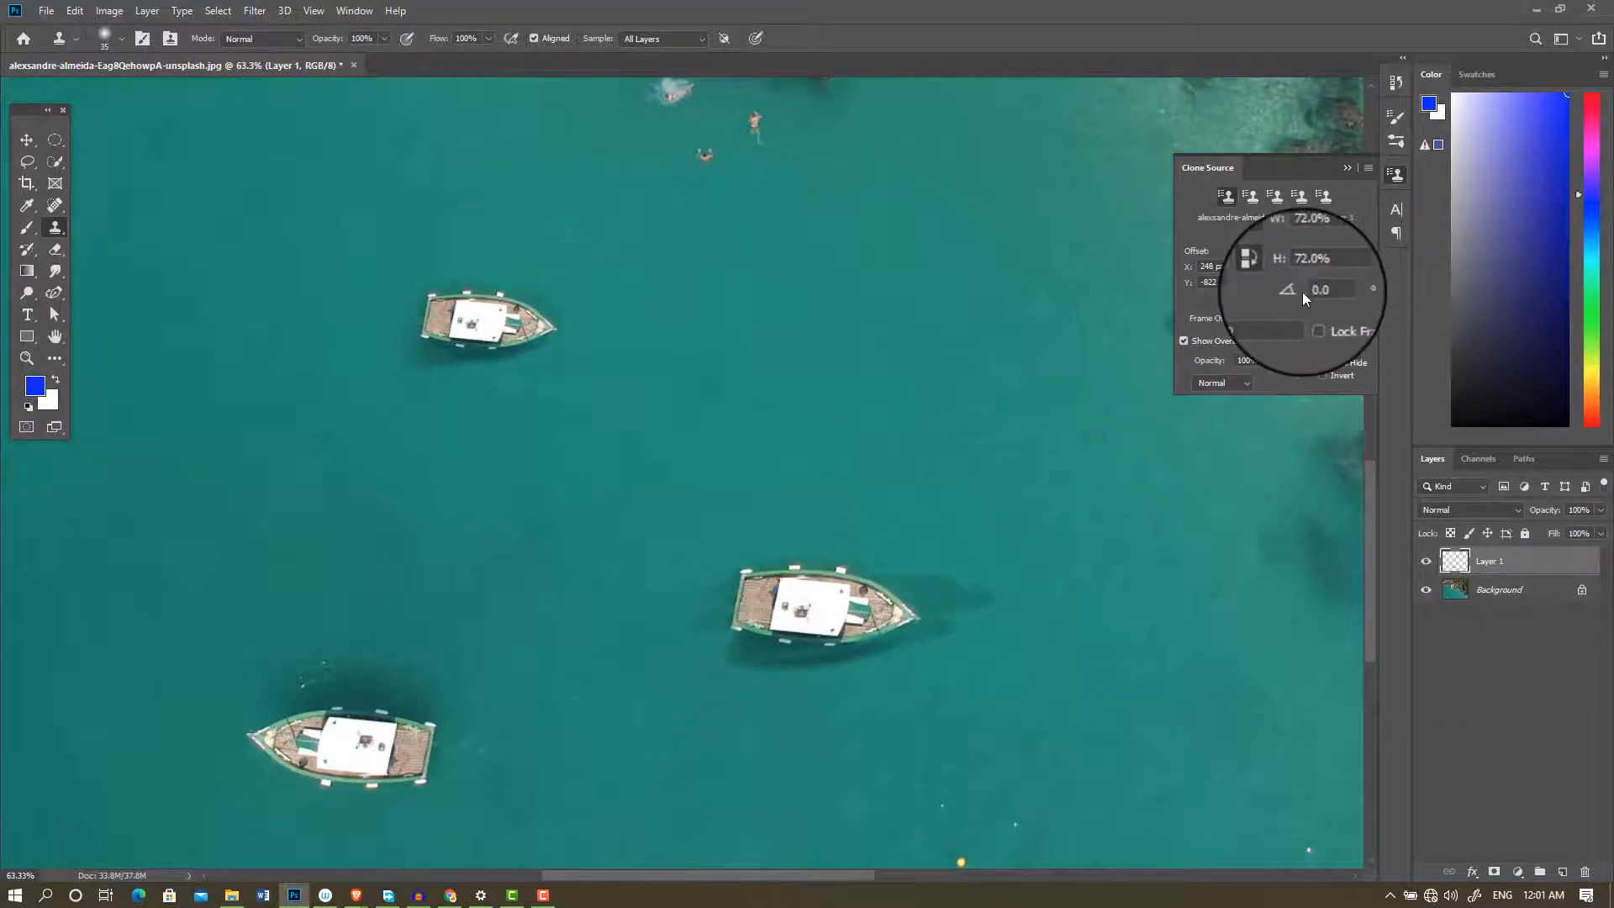
{"action": "left_click_drag", "start_coordinate": [1299, 291], "coordinate": [1418, 292]}
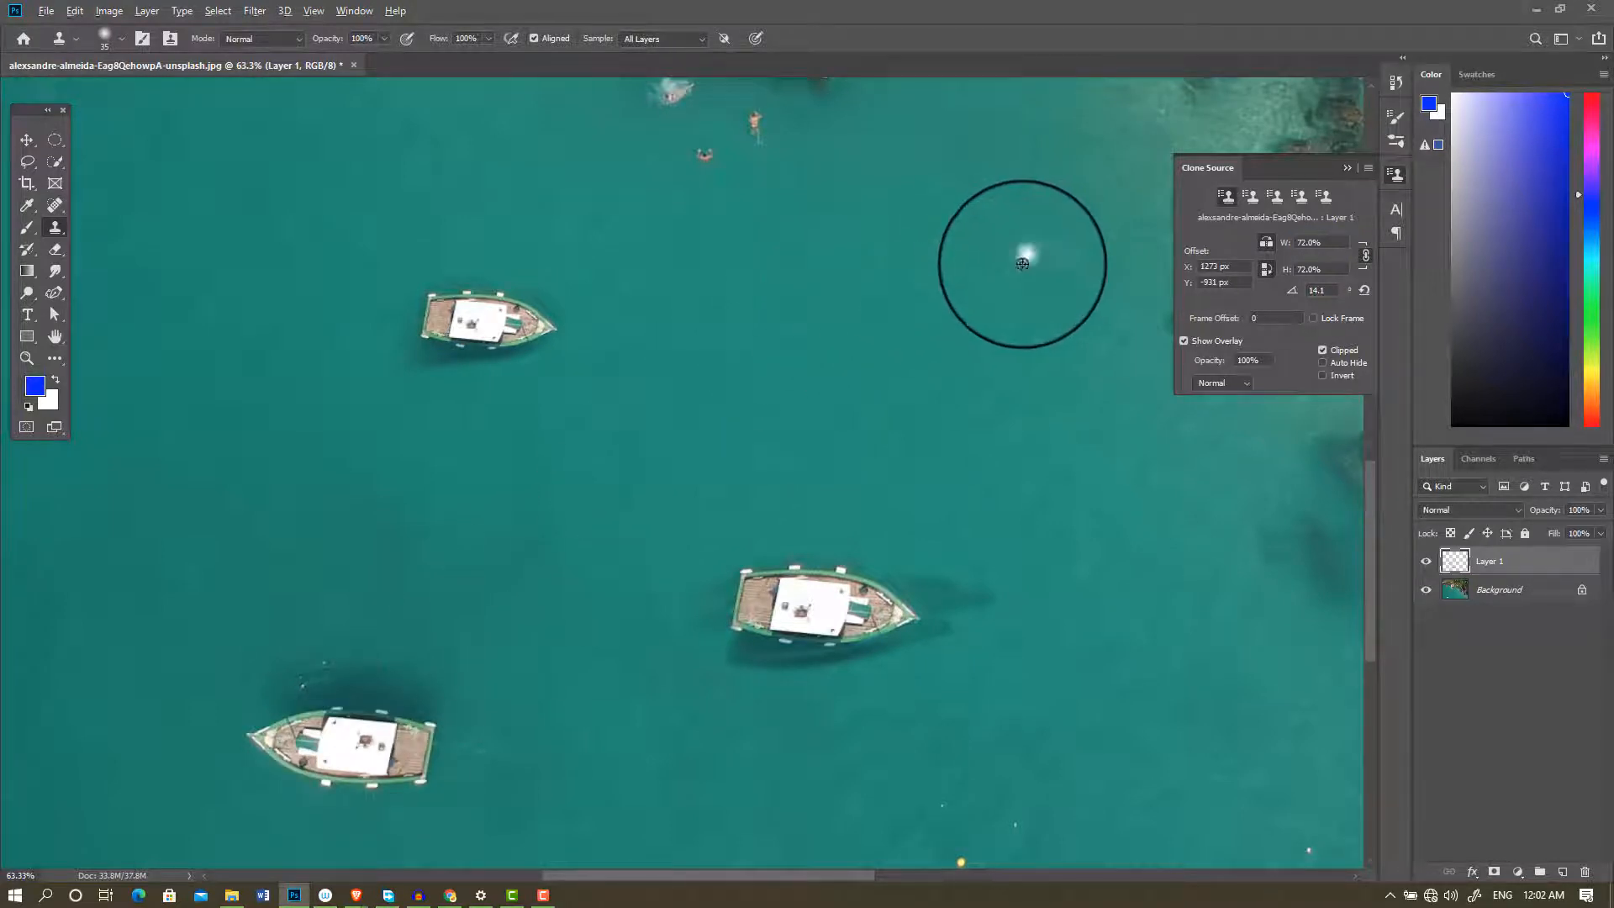
{"action": "scroll", "coordinate": [1023, 264], "scroll_direction": "down", "scroll_amount": 2}
{"action": "scroll", "coordinate": [985, 301], "scroll_direction": "down", "scroll_amount": 1}
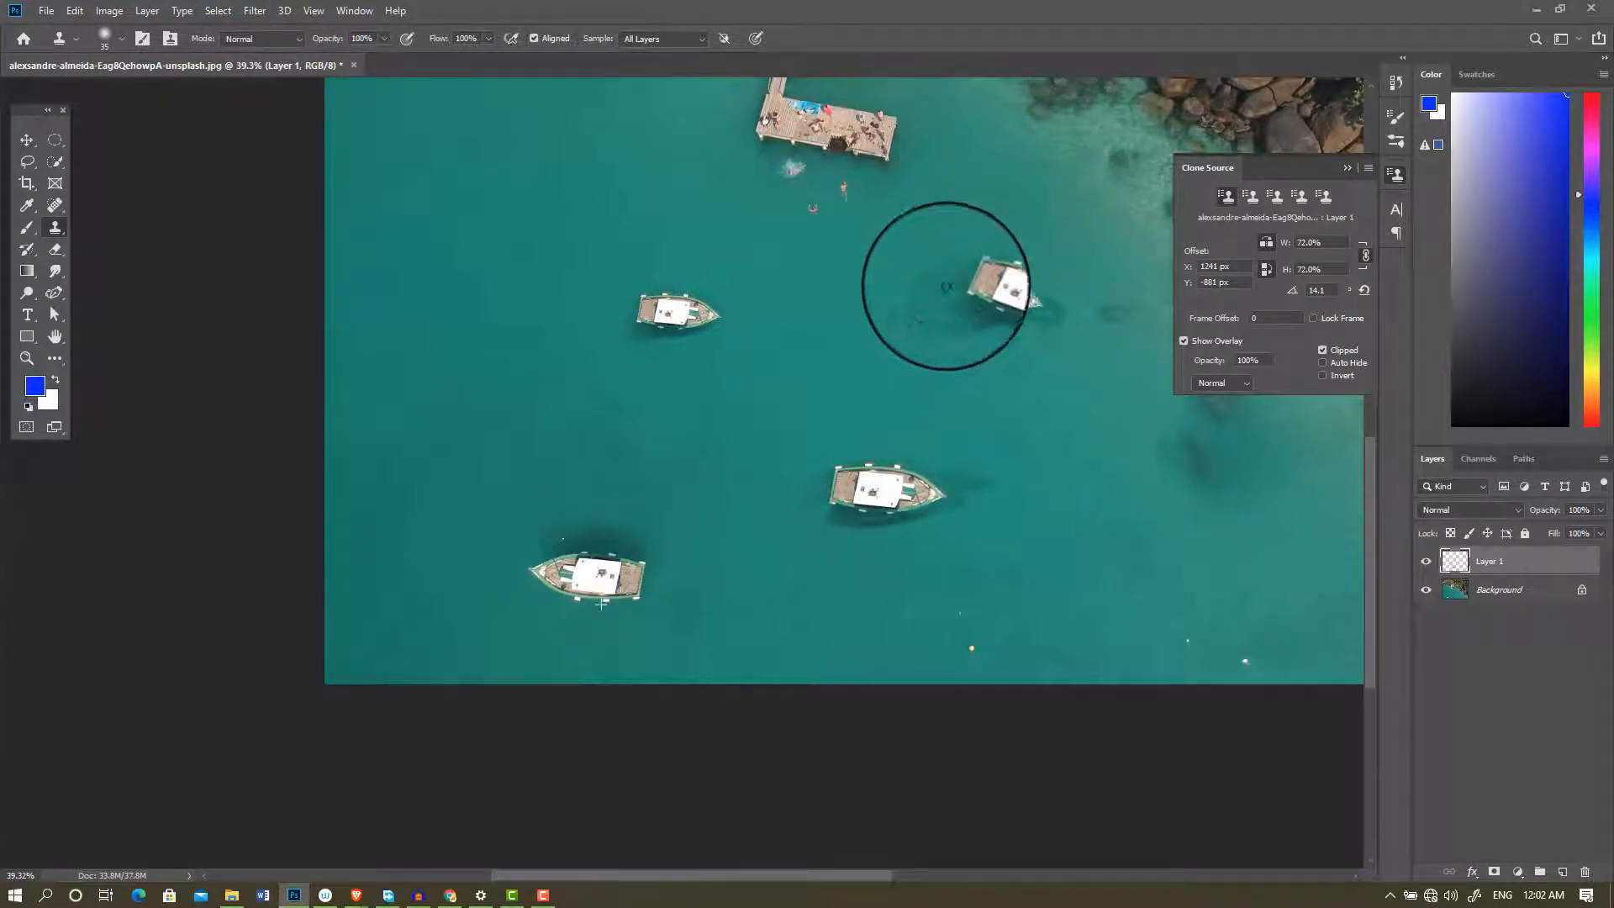
{"action": "scroll", "coordinate": [739, 532], "scroll_direction": "up", "scroll_amount": 2}
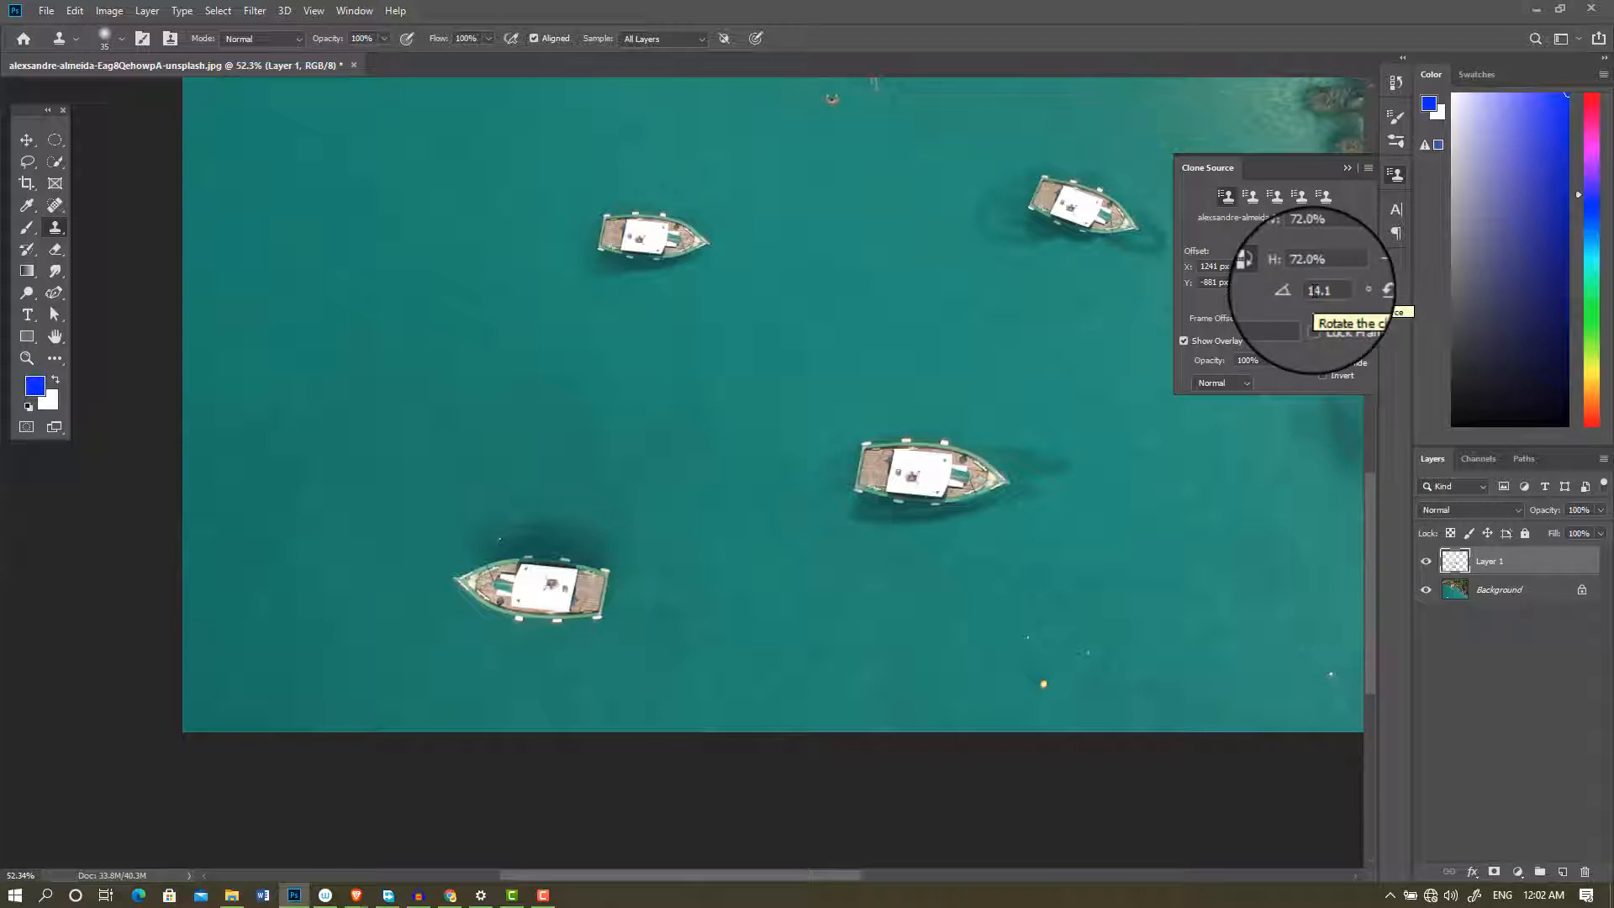
Step: Hide the clone source settings and show them again
{"action": "left_click", "coordinate": [1346, 167]}
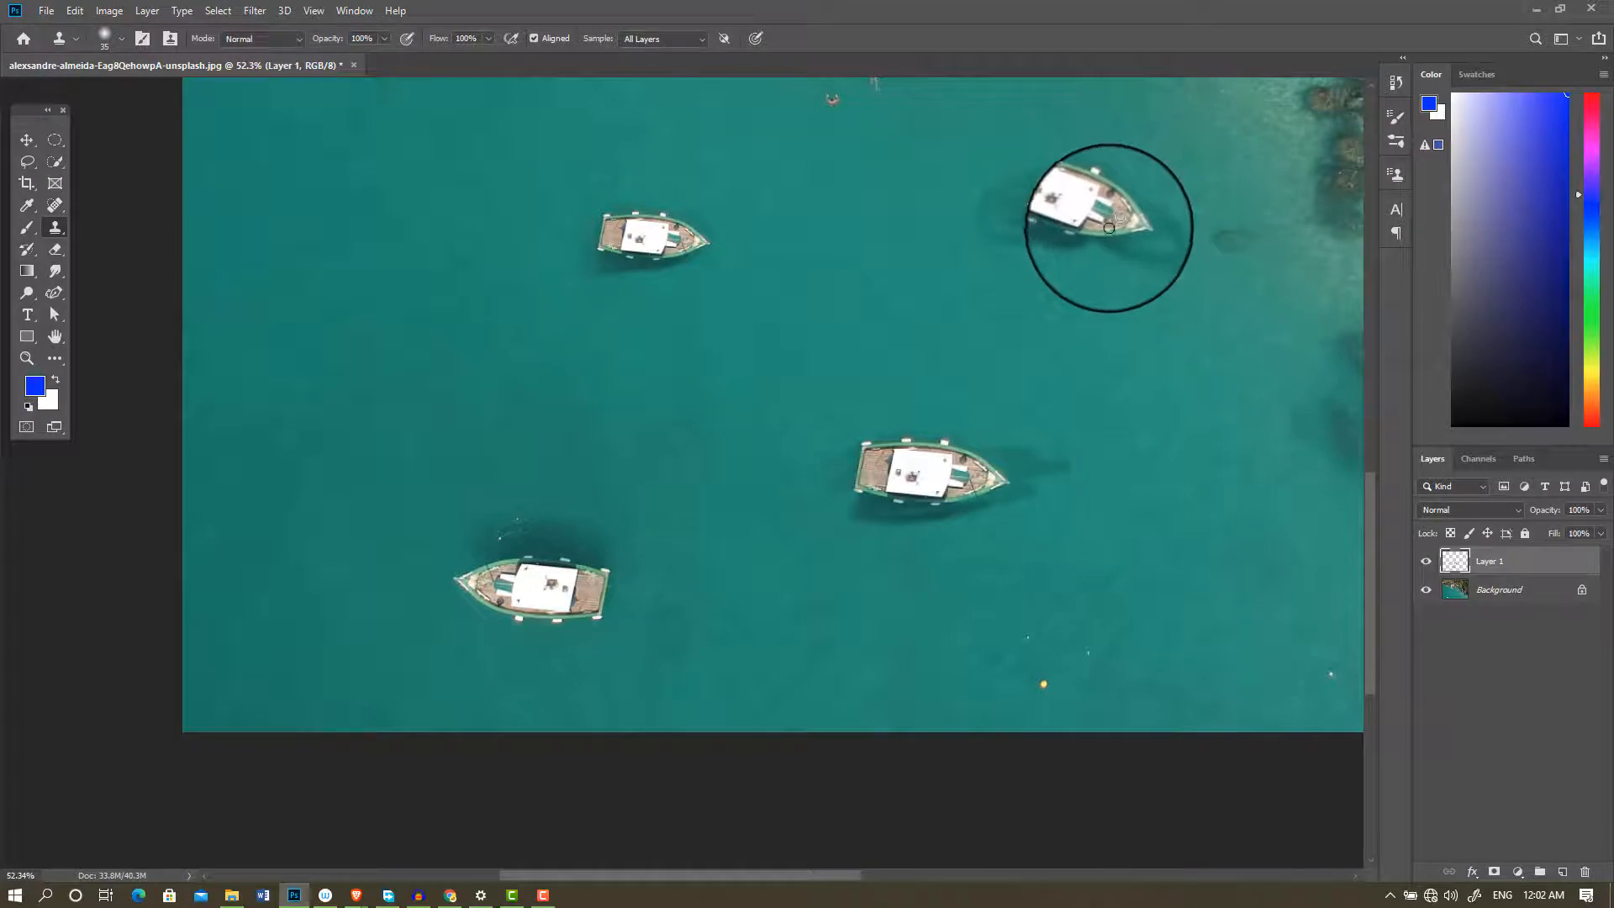
{"action": "scroll", "coordinate": [1087, 365], "scroll_direction": "down", "scroll_amount": 3}
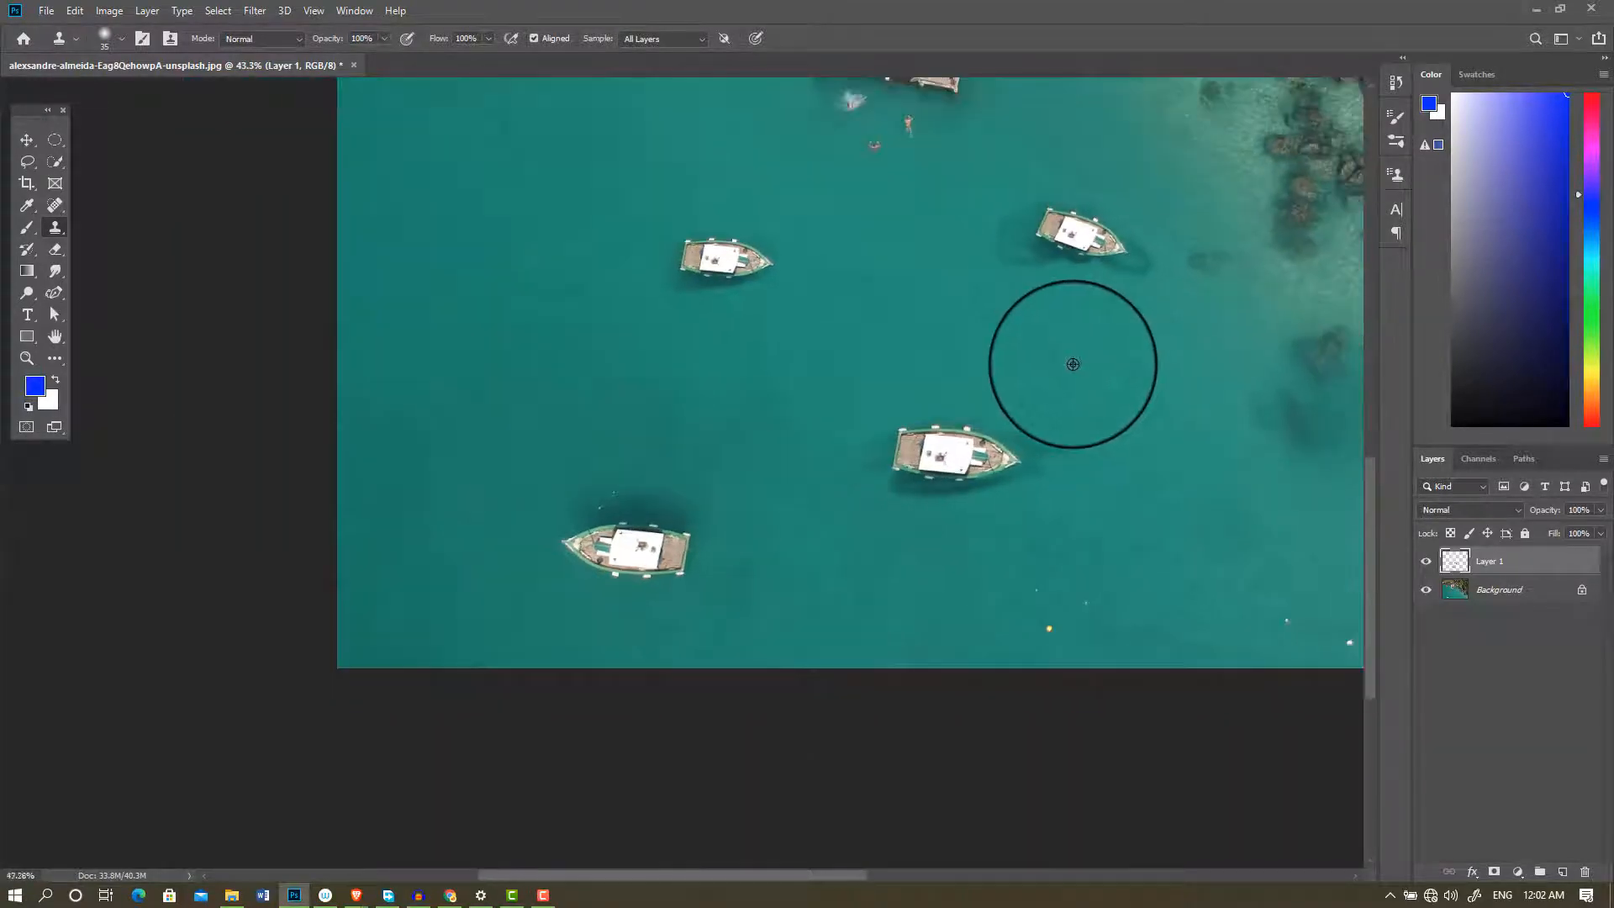
{"action": "scroll", "coordinate": [1202, 254], "scroll_direction": "up", "scroll_amount": 1}
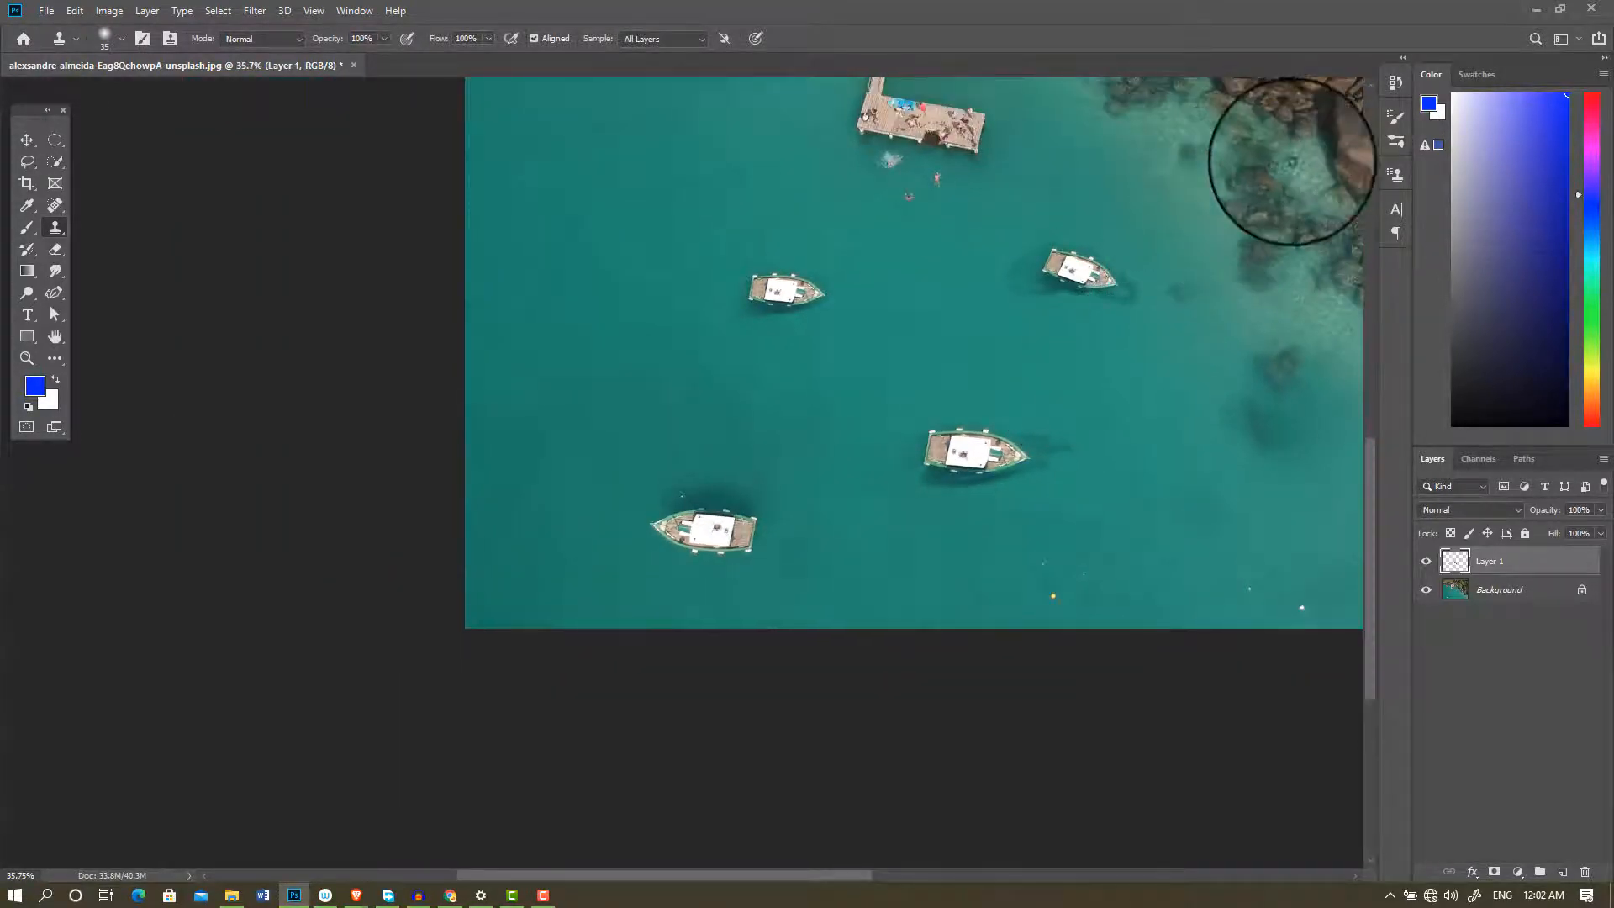
{"action": "left_click", "coordinate": [1397, 175]}
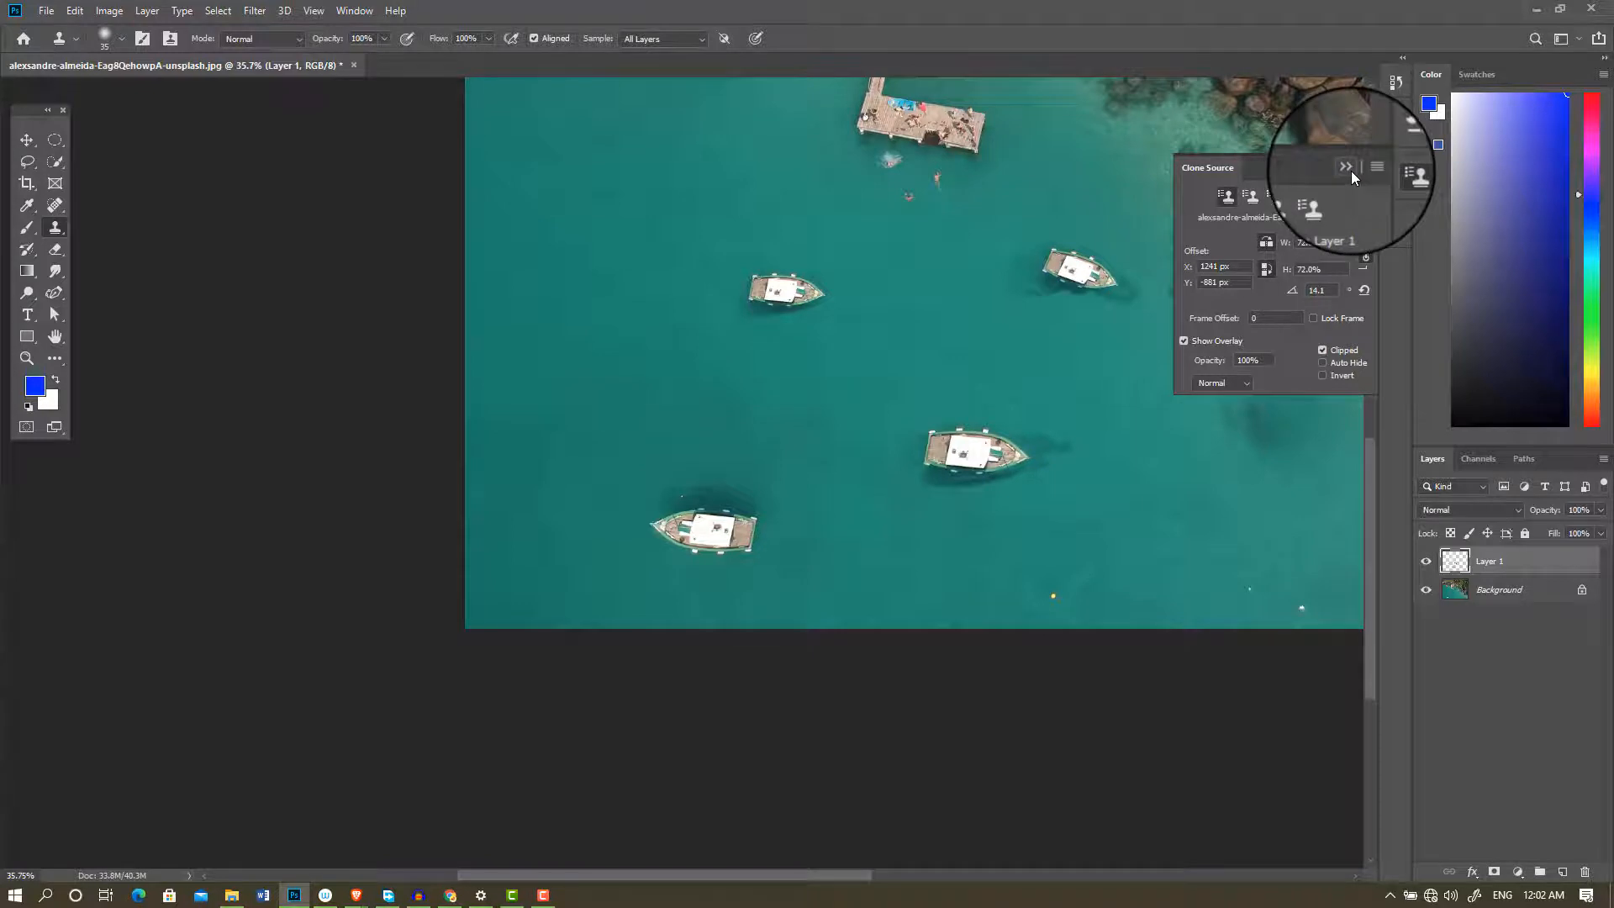
{"action": "scroll", "coordinate": [1072, 420], "scroll_direction": "up", "scroll_amount": 3}
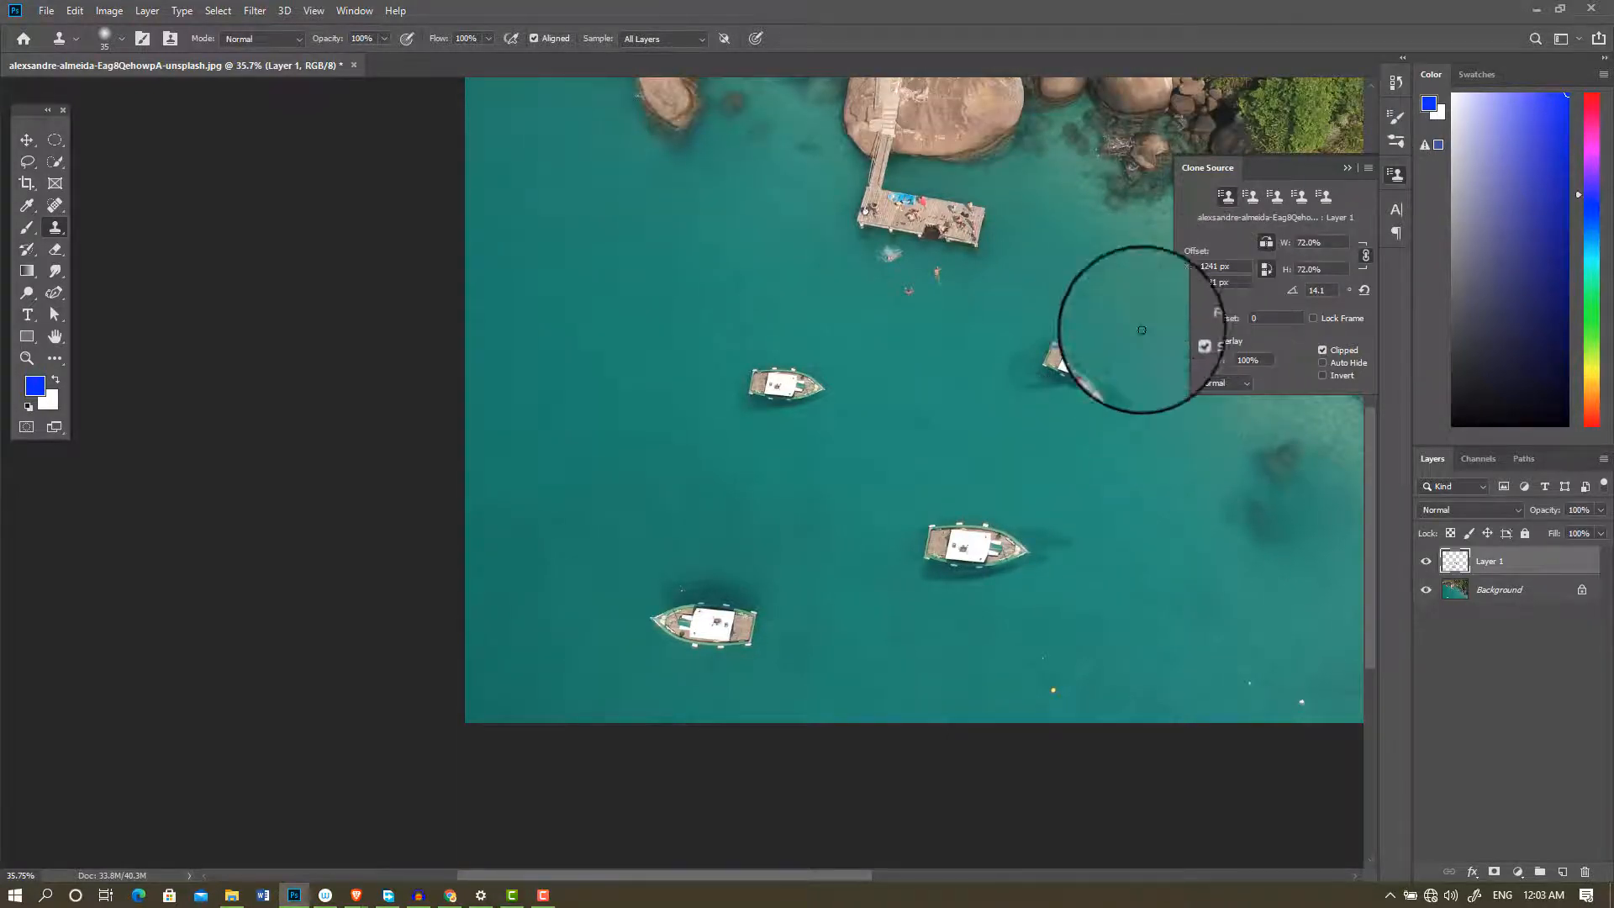
{"action": "scroll", "coordinate": [1160, 337], "scroll_direction": "up", "scroll_amount": 2}
{"action": "scroll", "coordinate": [1295, 195], "scroll_direction": "up", "scroll_amount": 5}
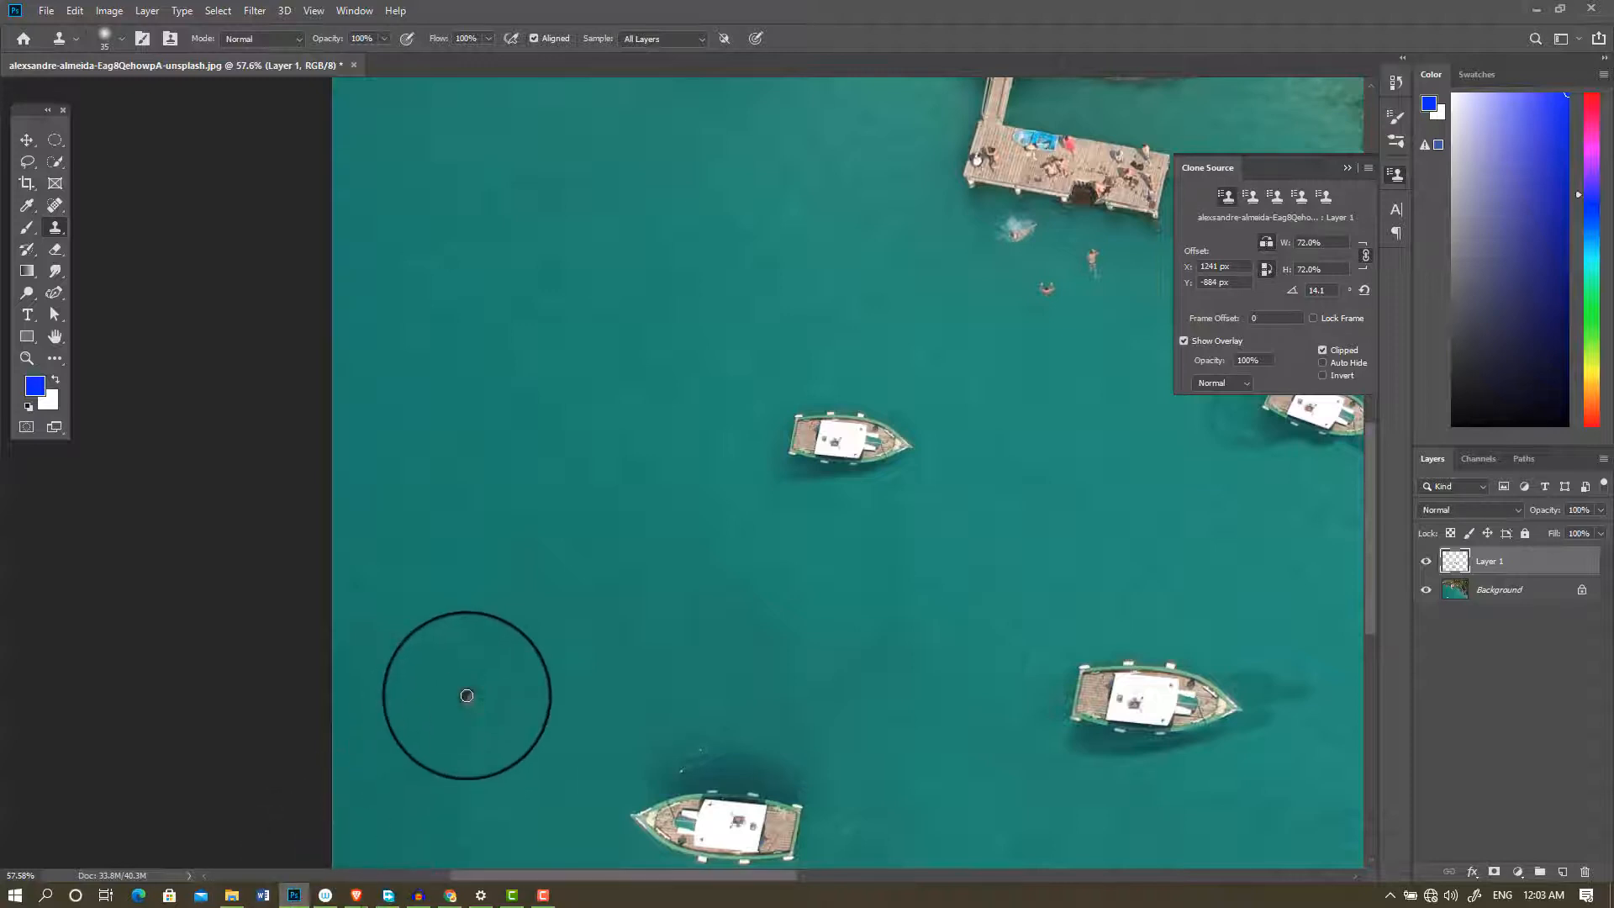
Step: Switch to File Explorer and open the beach photo with two surfers as its own document in Photoshop
{"action": "left_click", "coordinate": [244, 896]}
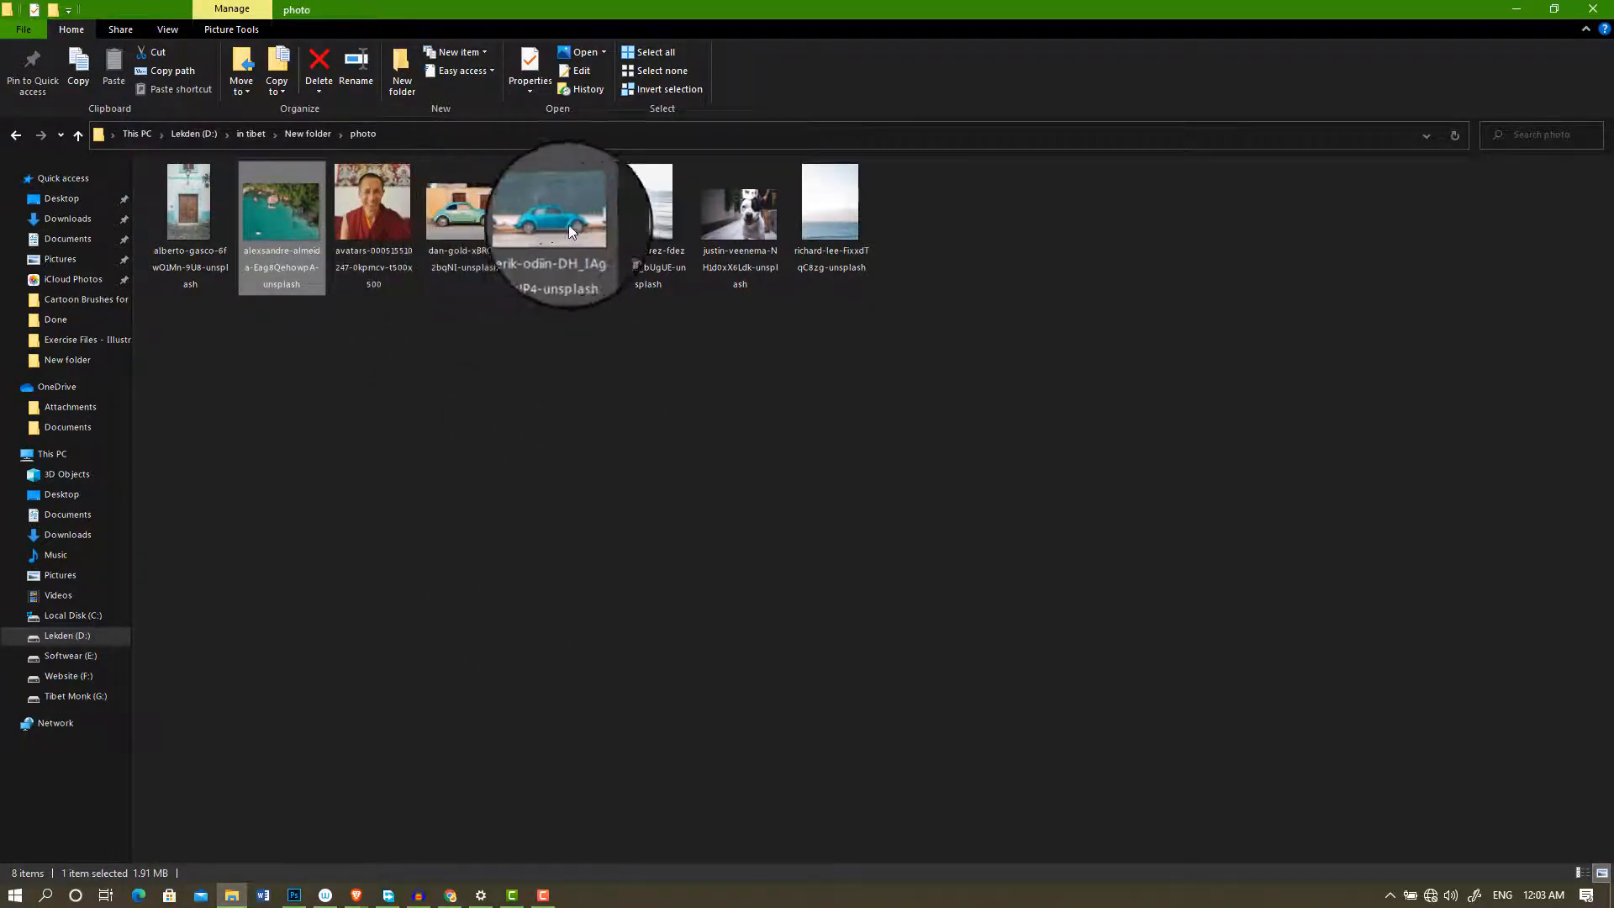
{"action": "left_click_drag", "start_coordinate": [642, 211], "coordinate": [345, 825]}
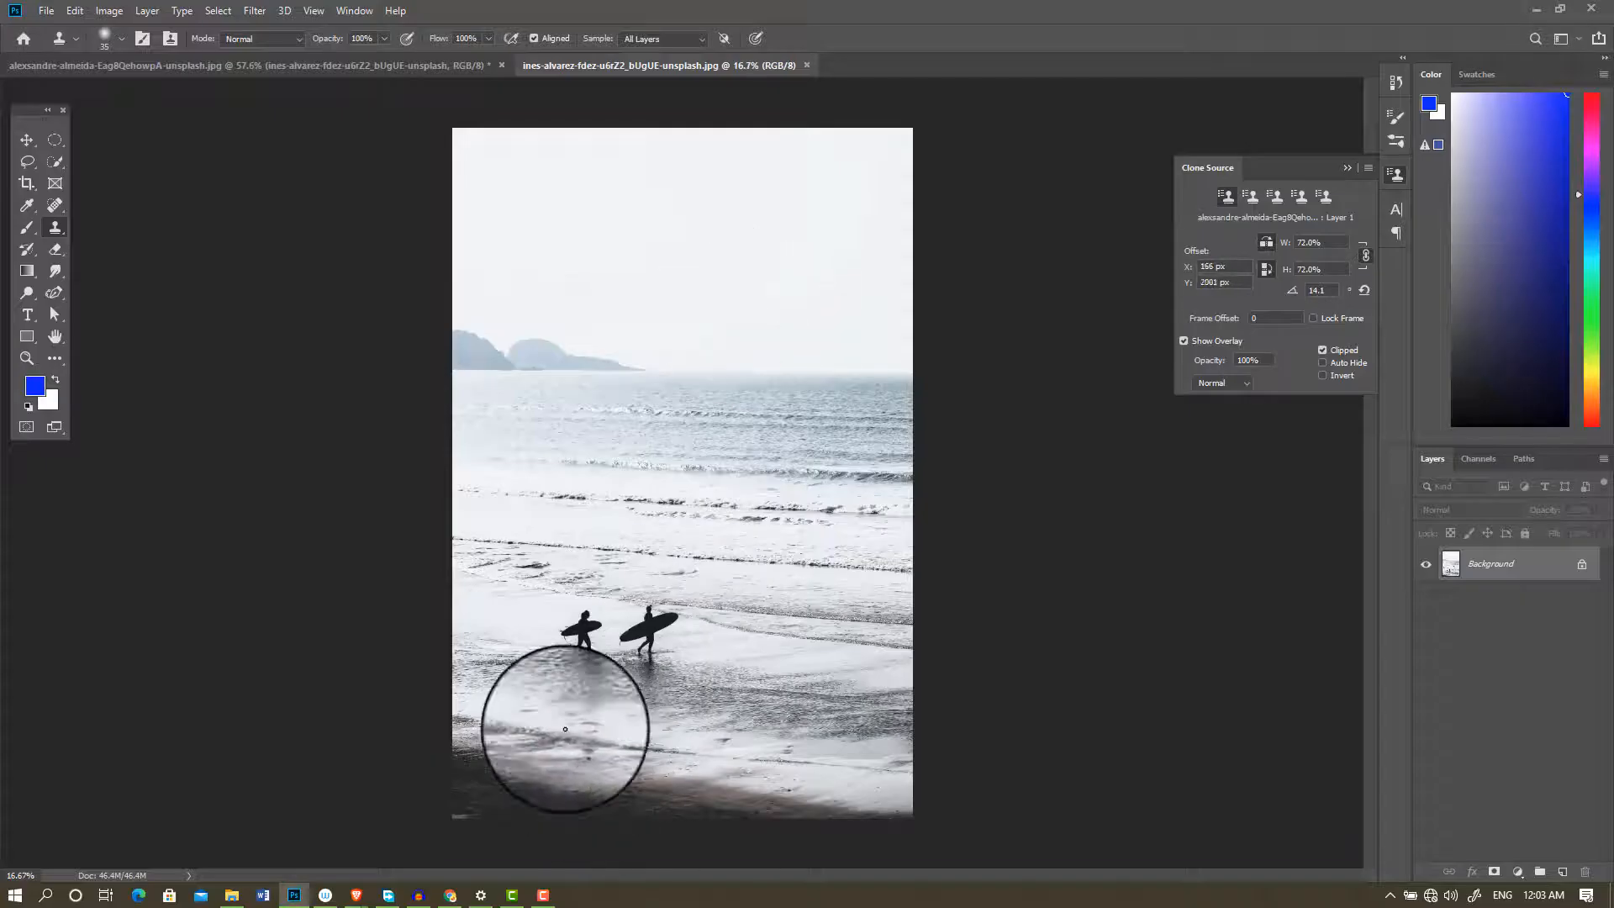
{"action": "scroll", "coordinate": [563, 670], "scroll_direction": "up", "scroll_amount": 3}
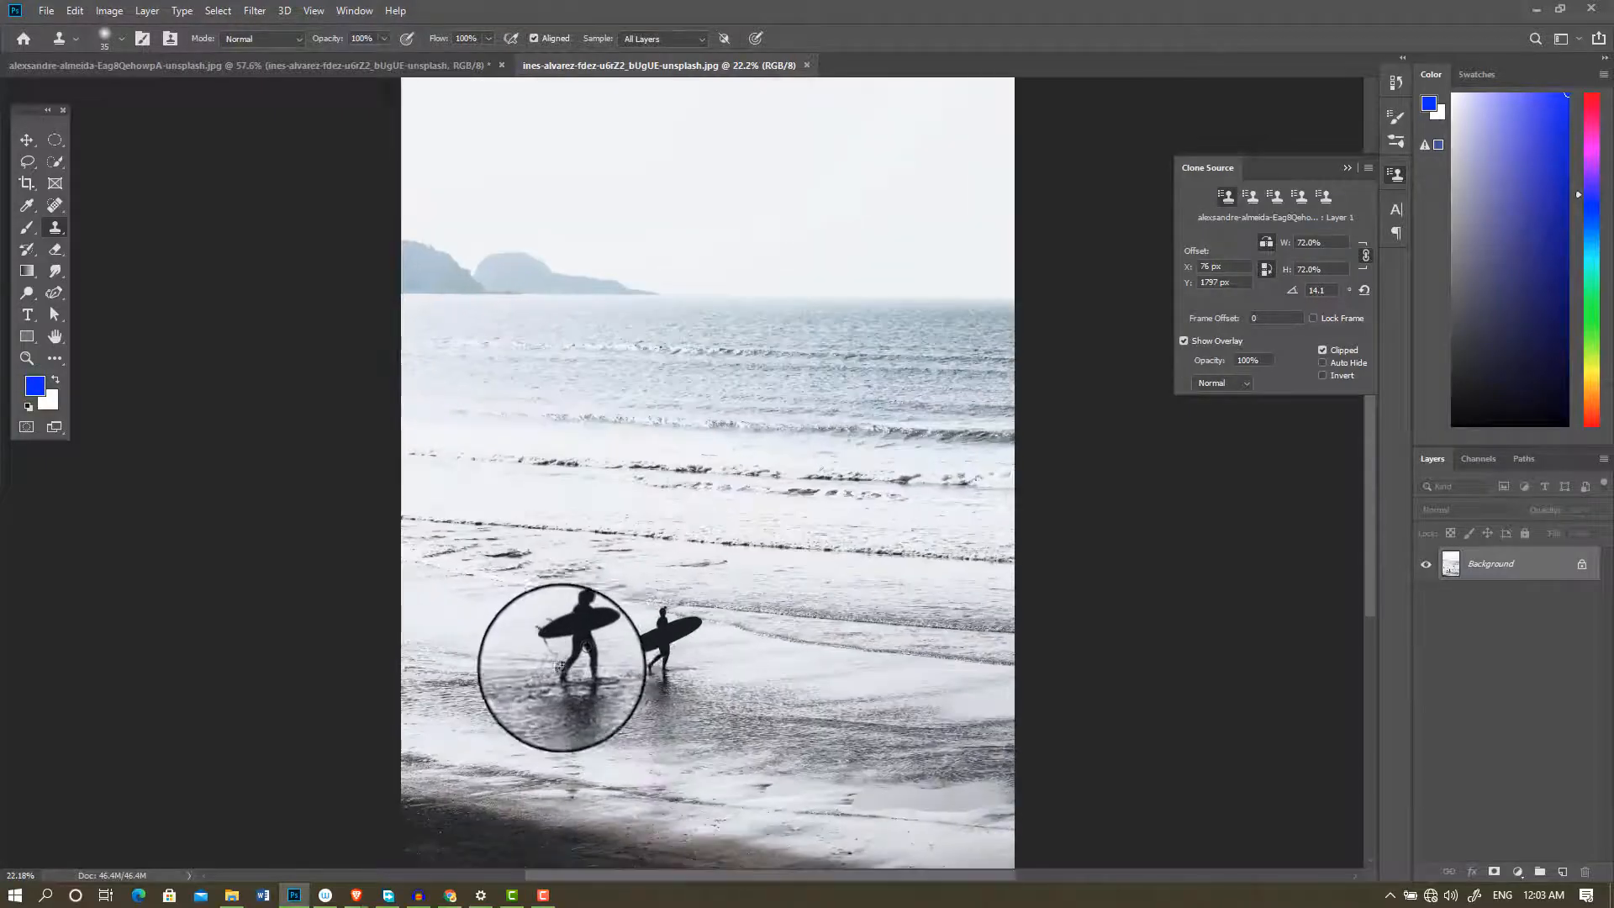
Step: Delete the beach photo layer that was placed by mistake in the boat photo document
{"action": "left_click", "coordinate": [395, 67]}
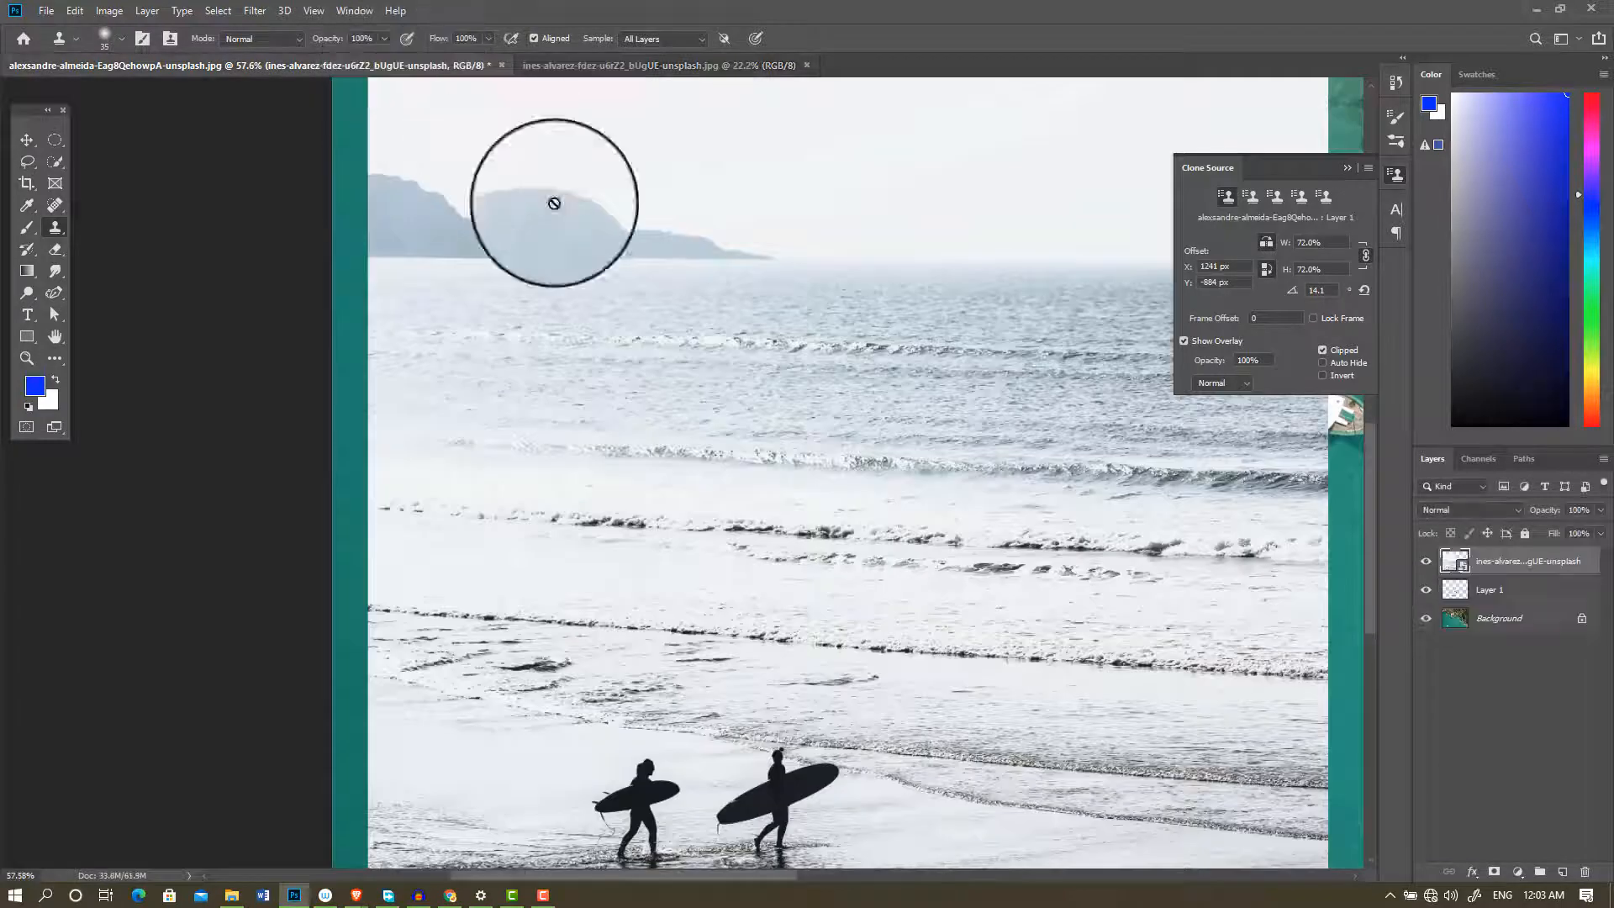
{"action": "left_click", "coordinate": [1584, 873]}
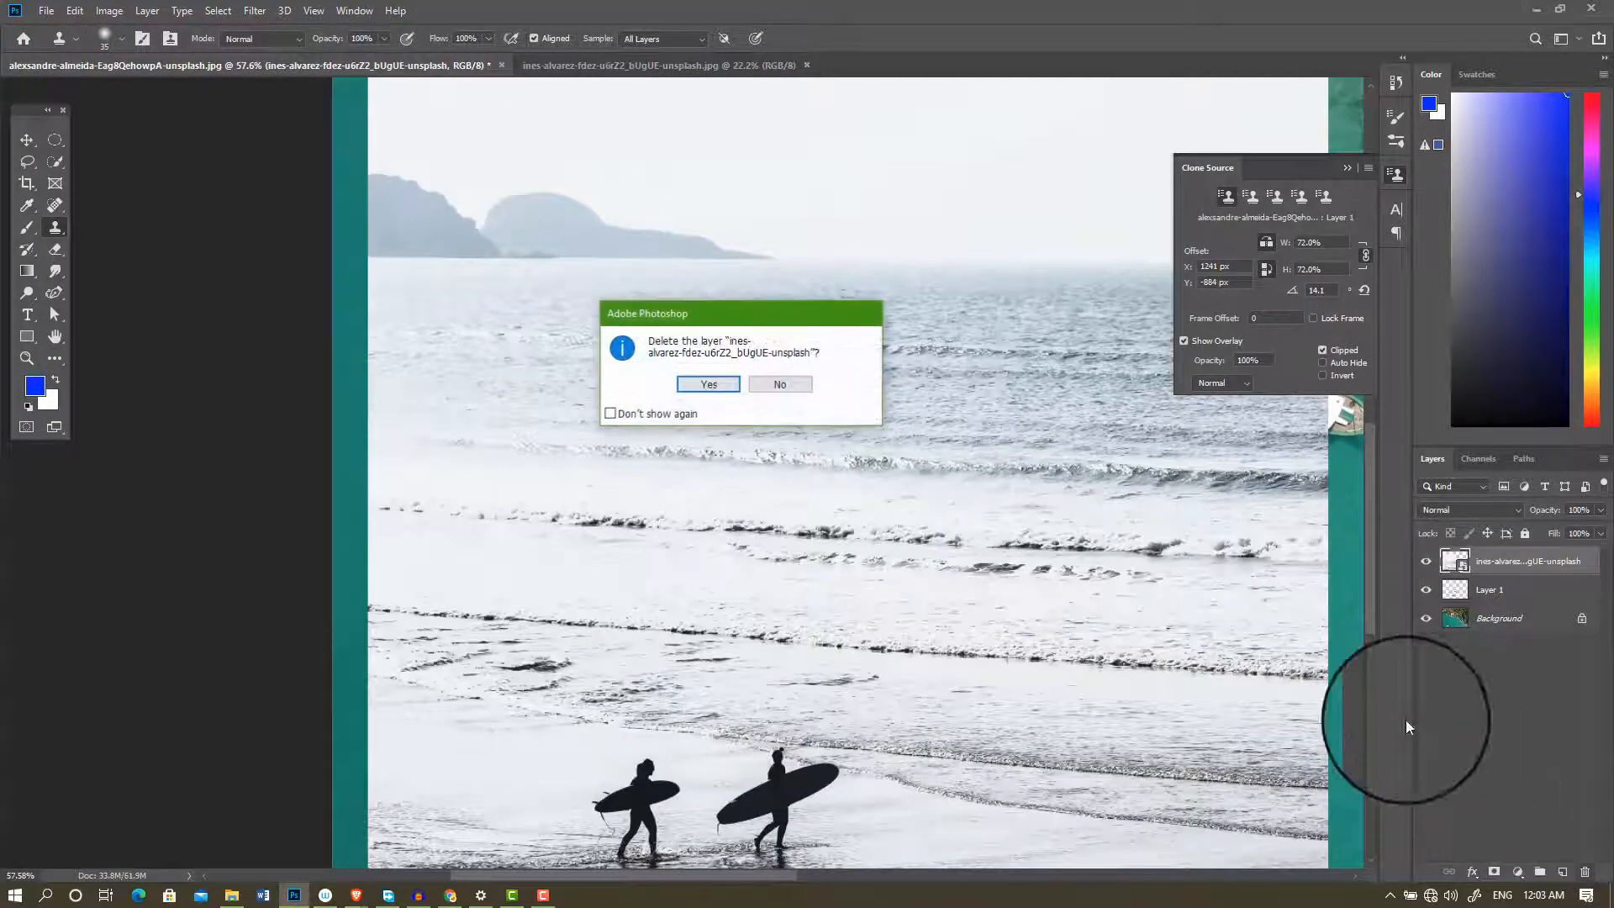
{"action": "left_click", "coordinate": [710, 385]}
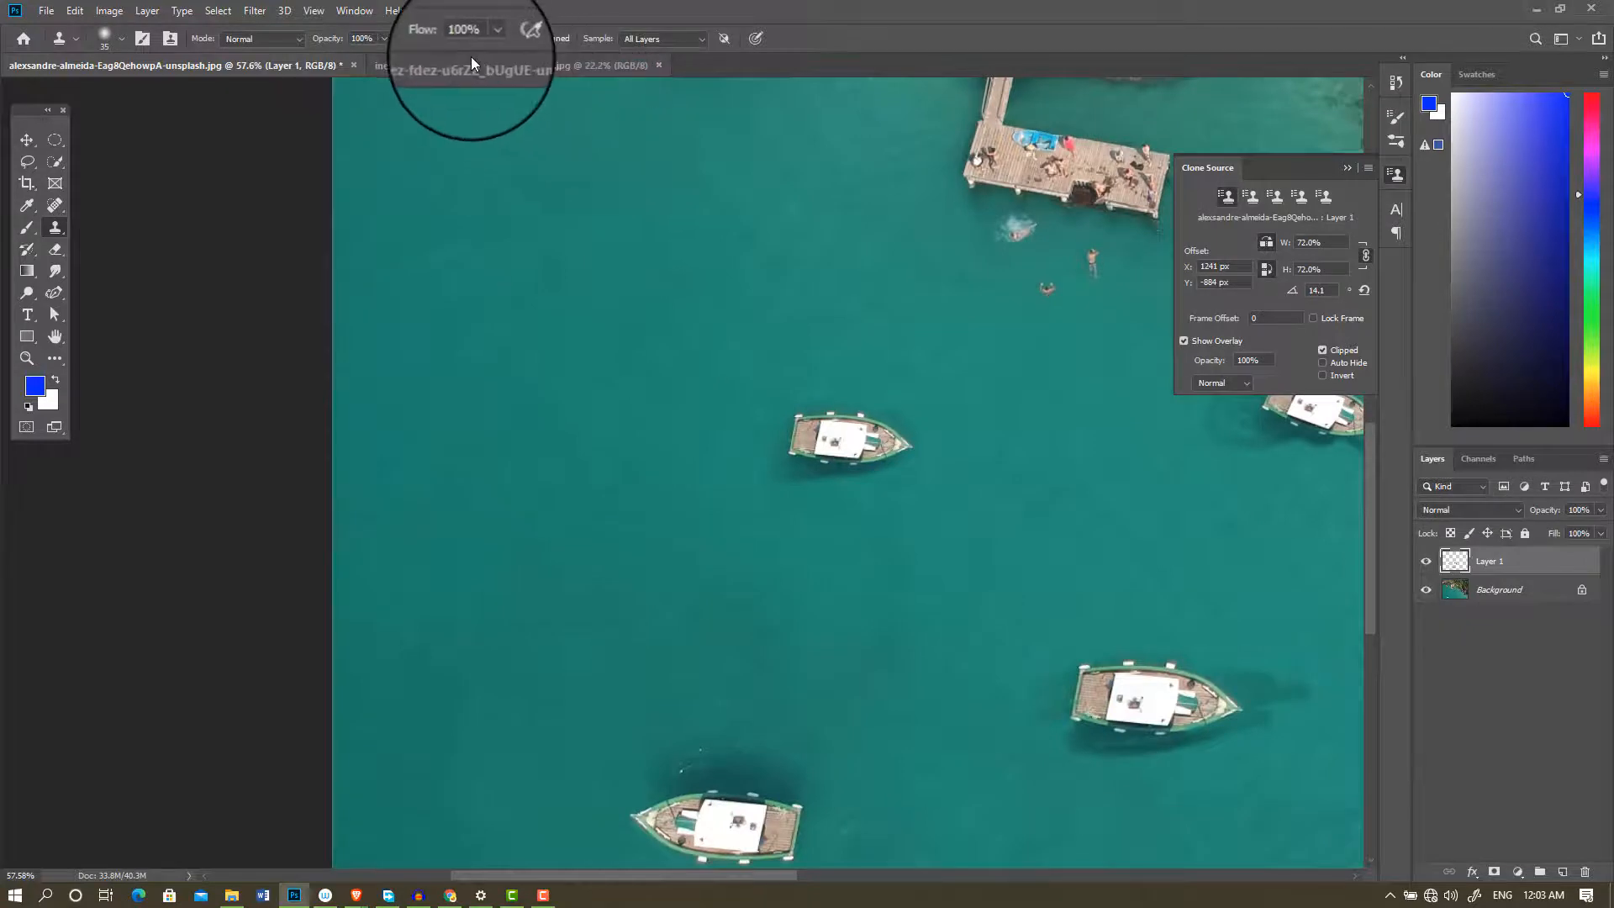
Step: Enlarge the clone brush to 250 px and paint the sampled boat with its surrounding water into the sea of the beach photo
{"action": "left_click", "coordinate": [471, 61]}
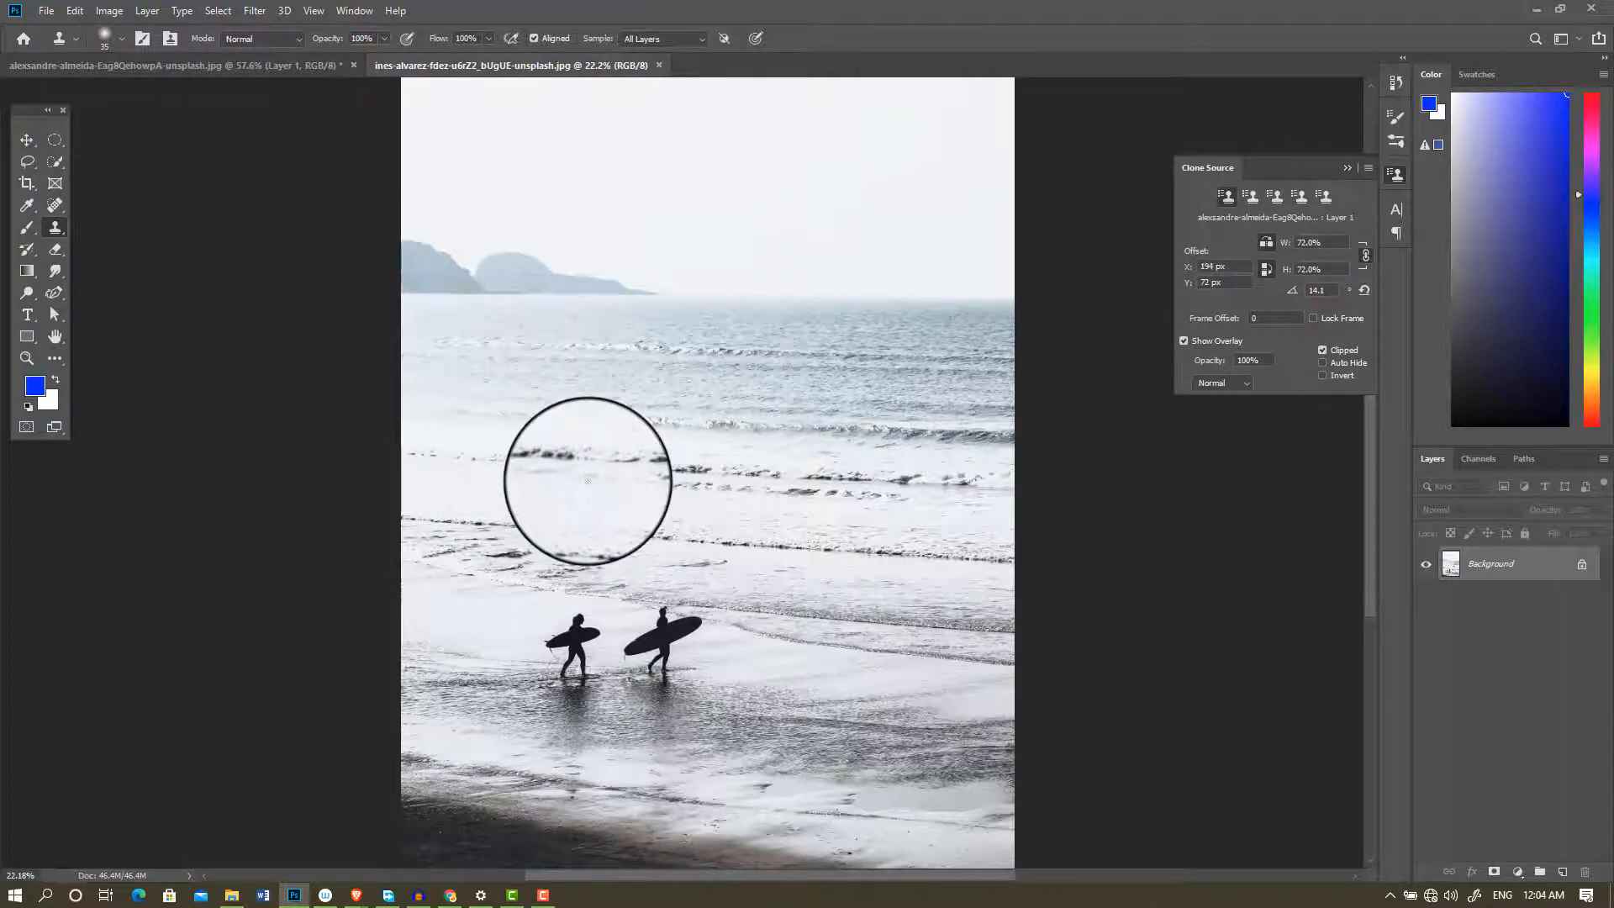
{"action": "scroll", "coordinate": [592, 437], "scroll_direction": "up", "scroll_amount": 2}
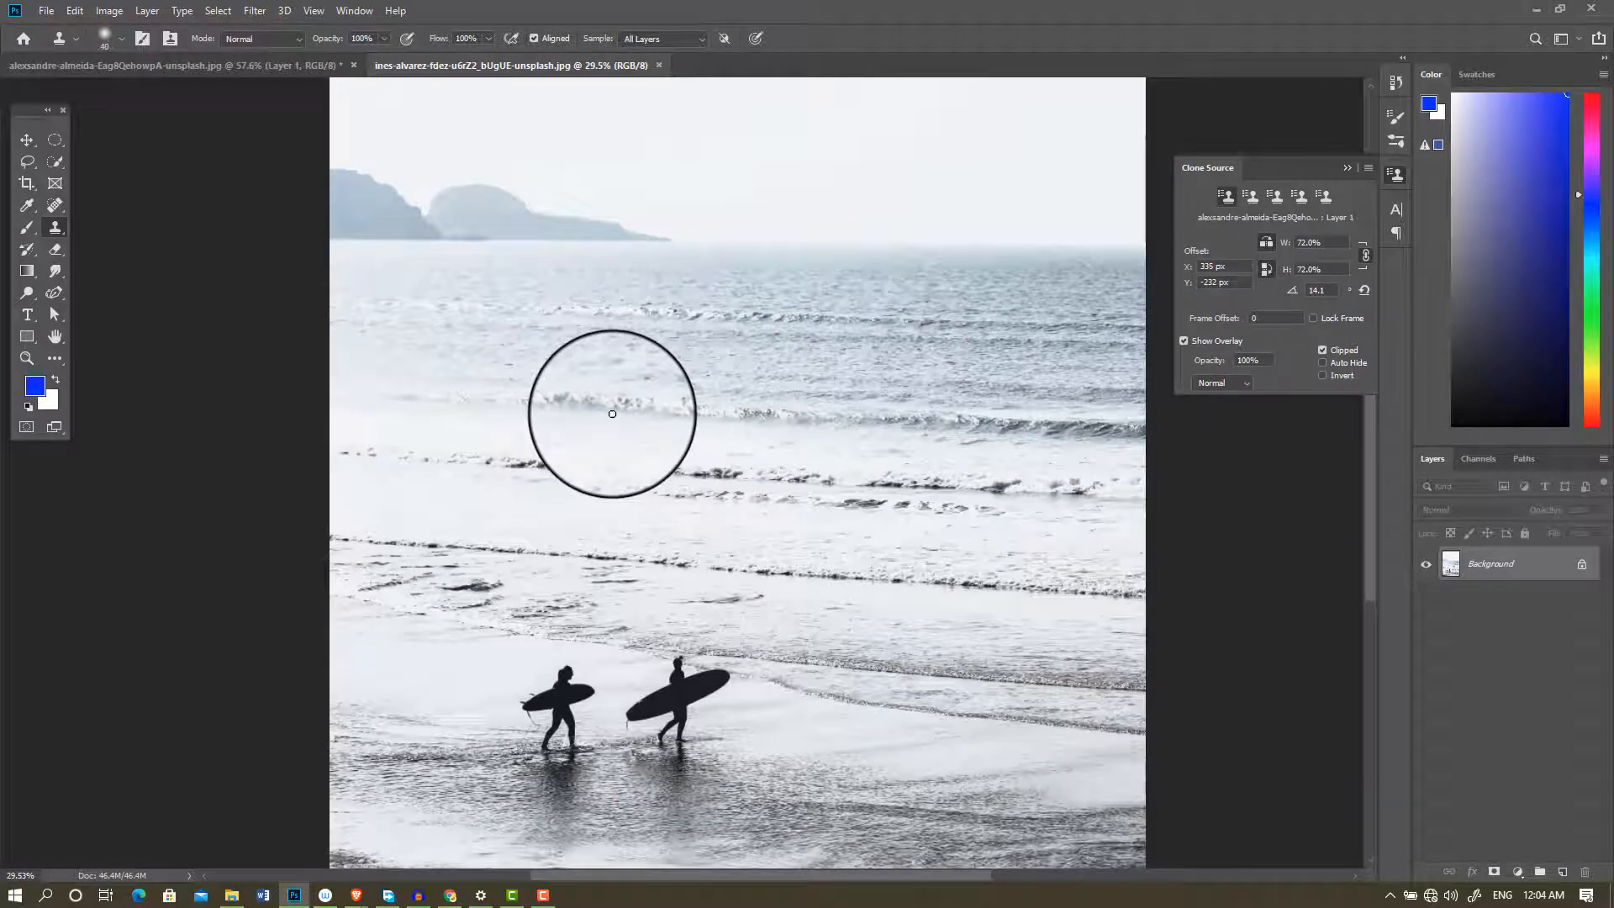
{"action": "mouse_move", "coordinate": [610, 413]}
{"action": "left_mouse_down"}
{"action": "mouse_move", "coordinate": [634, 361]}
{"action": "mouse_move", "coordinate": [681, 393]}
{"action": "left_mouse_up"}
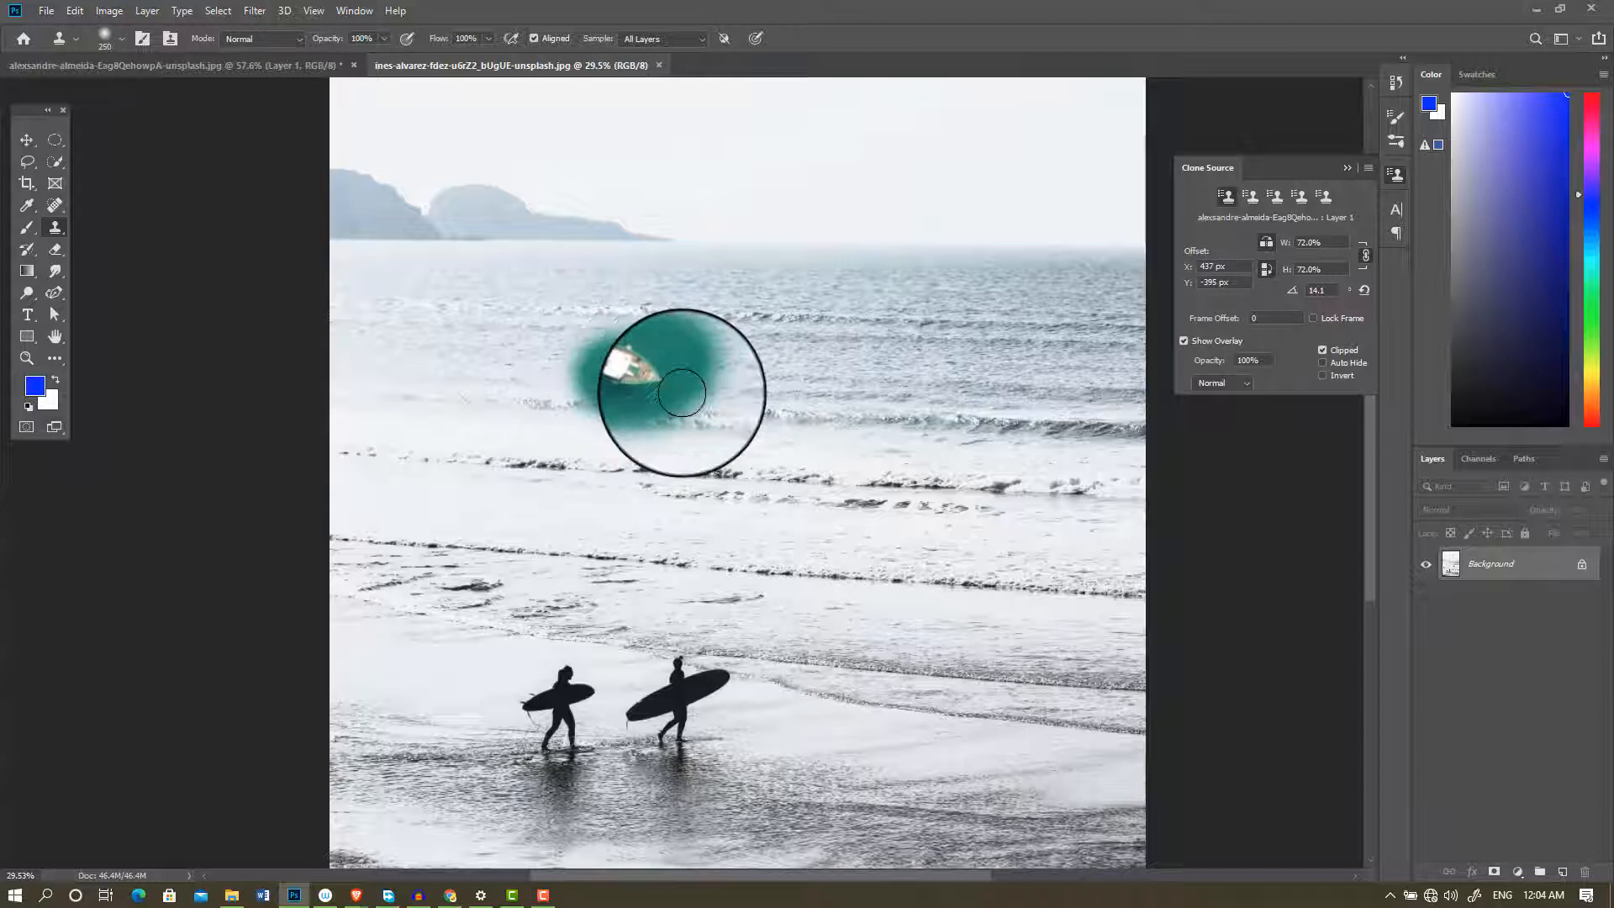
Step: Store the hills on the horizon as the second clone source and paint a copy of them along the beach photo's horizon
{"action": "left_click", "coordinate": [281, 70]}
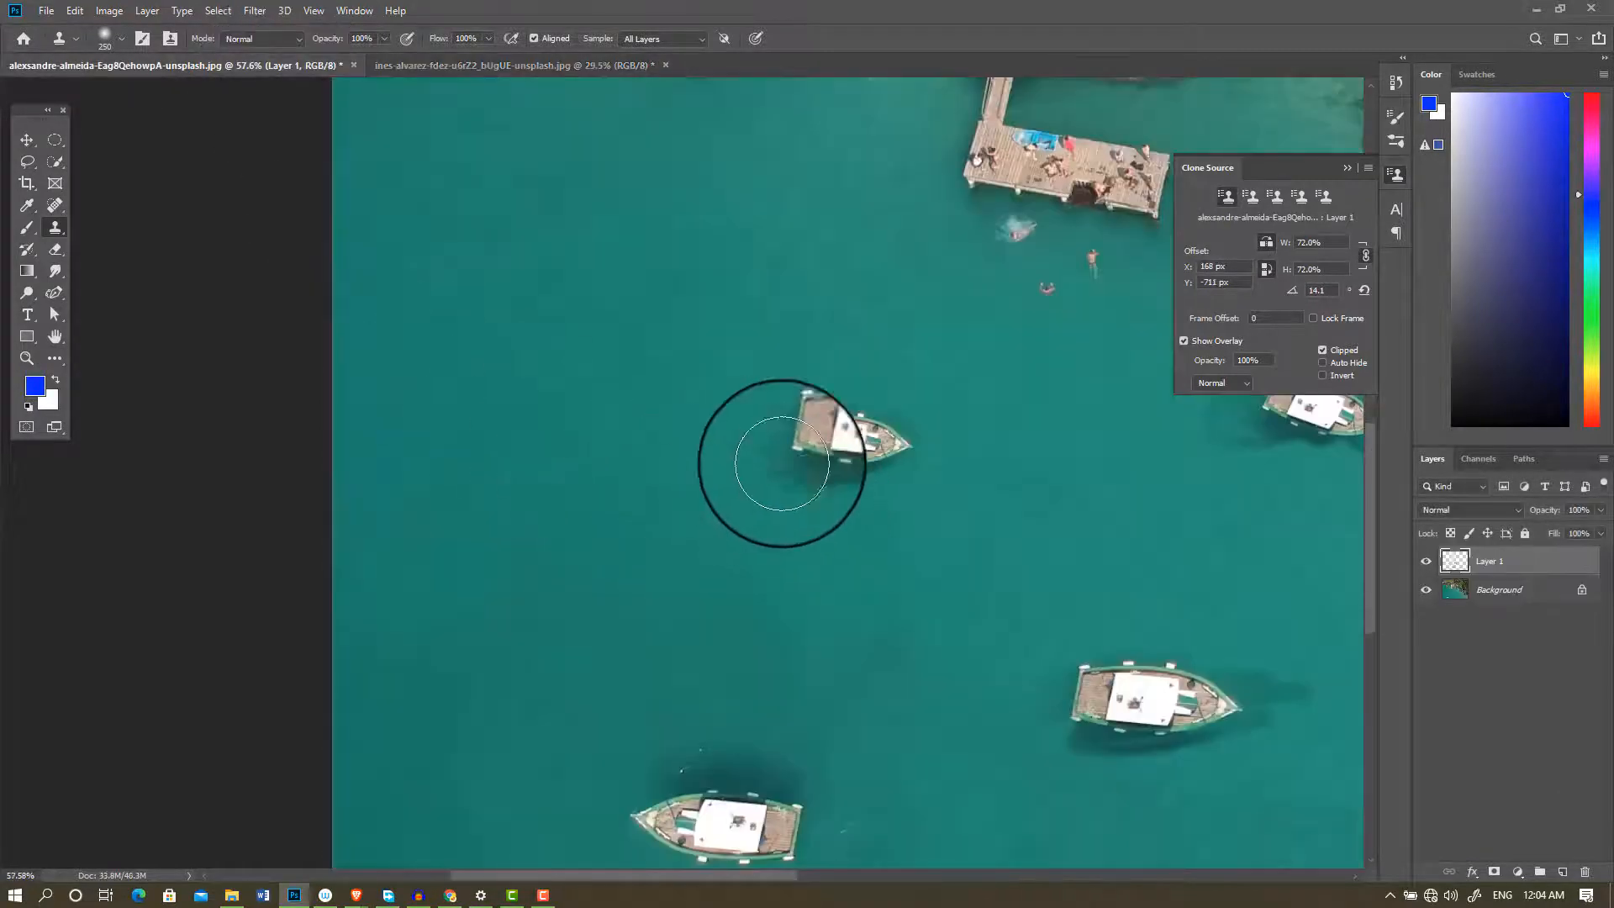
{"action": "left_click", "coordinate": [497, 72]}
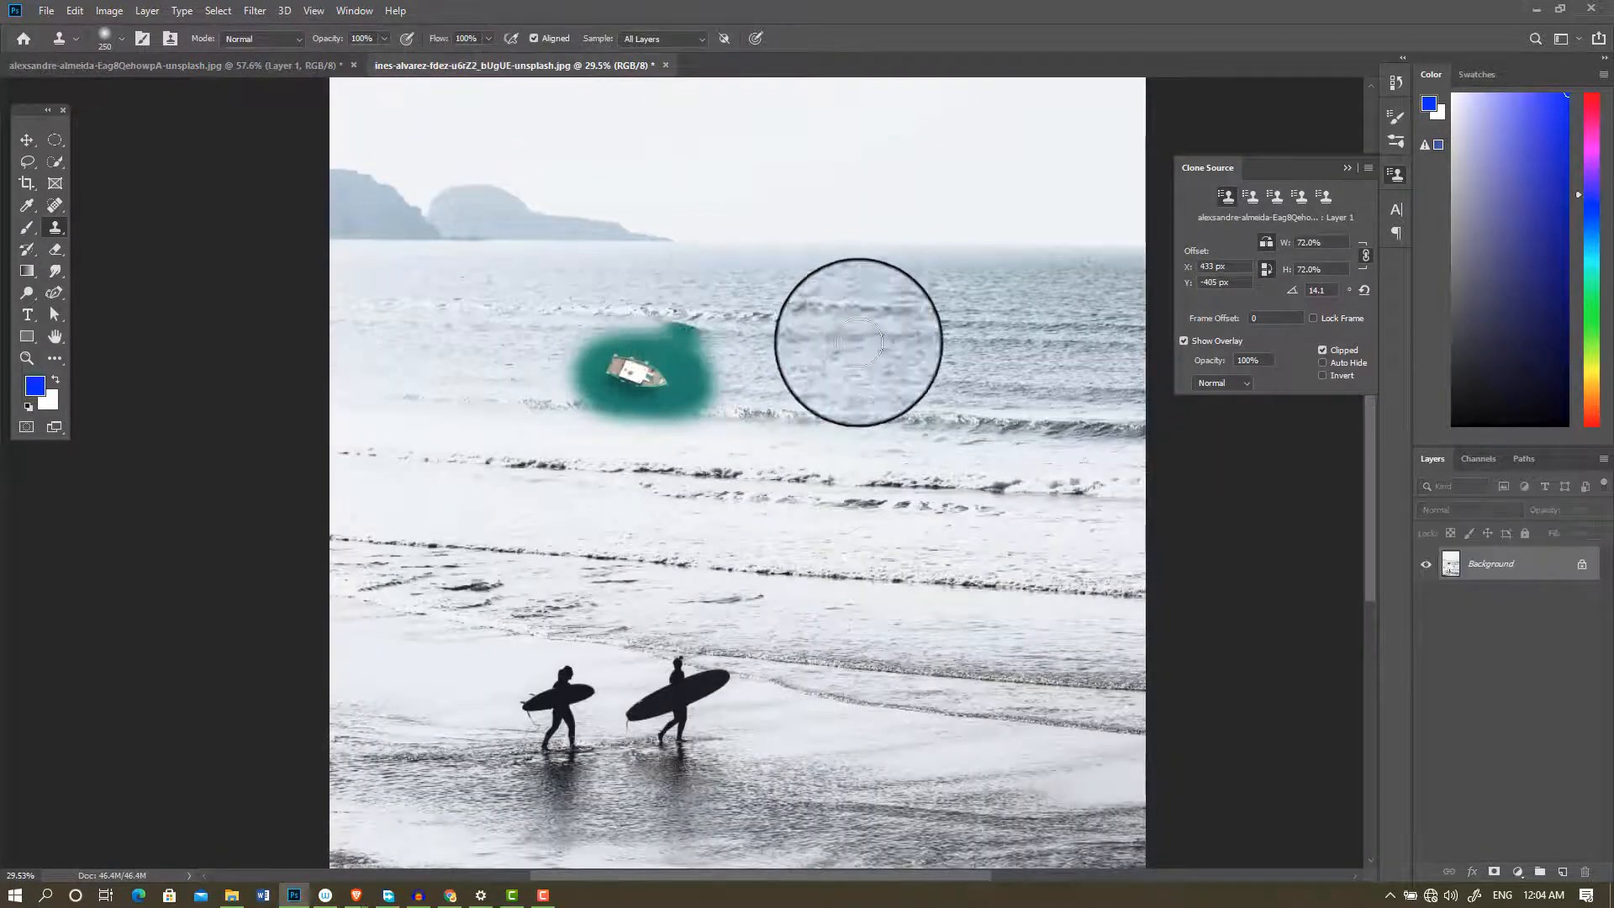
{"action": "left_click", "coordinate": [1250, 195]}
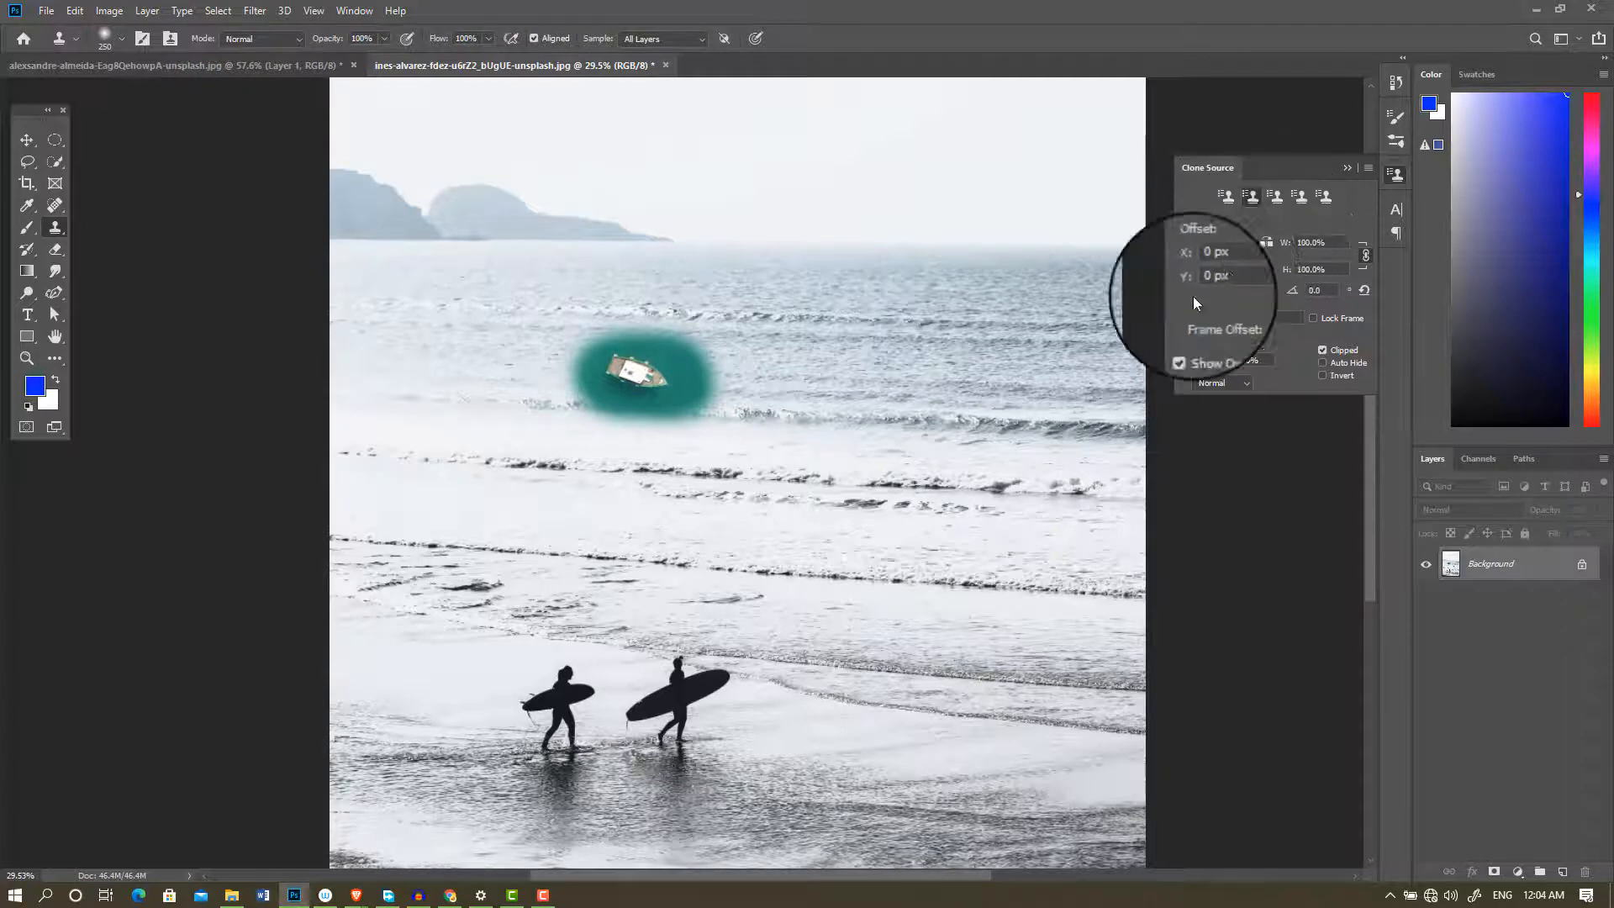
{"action": "left_click", "coordinate": [365, 212], "text": "alt"}
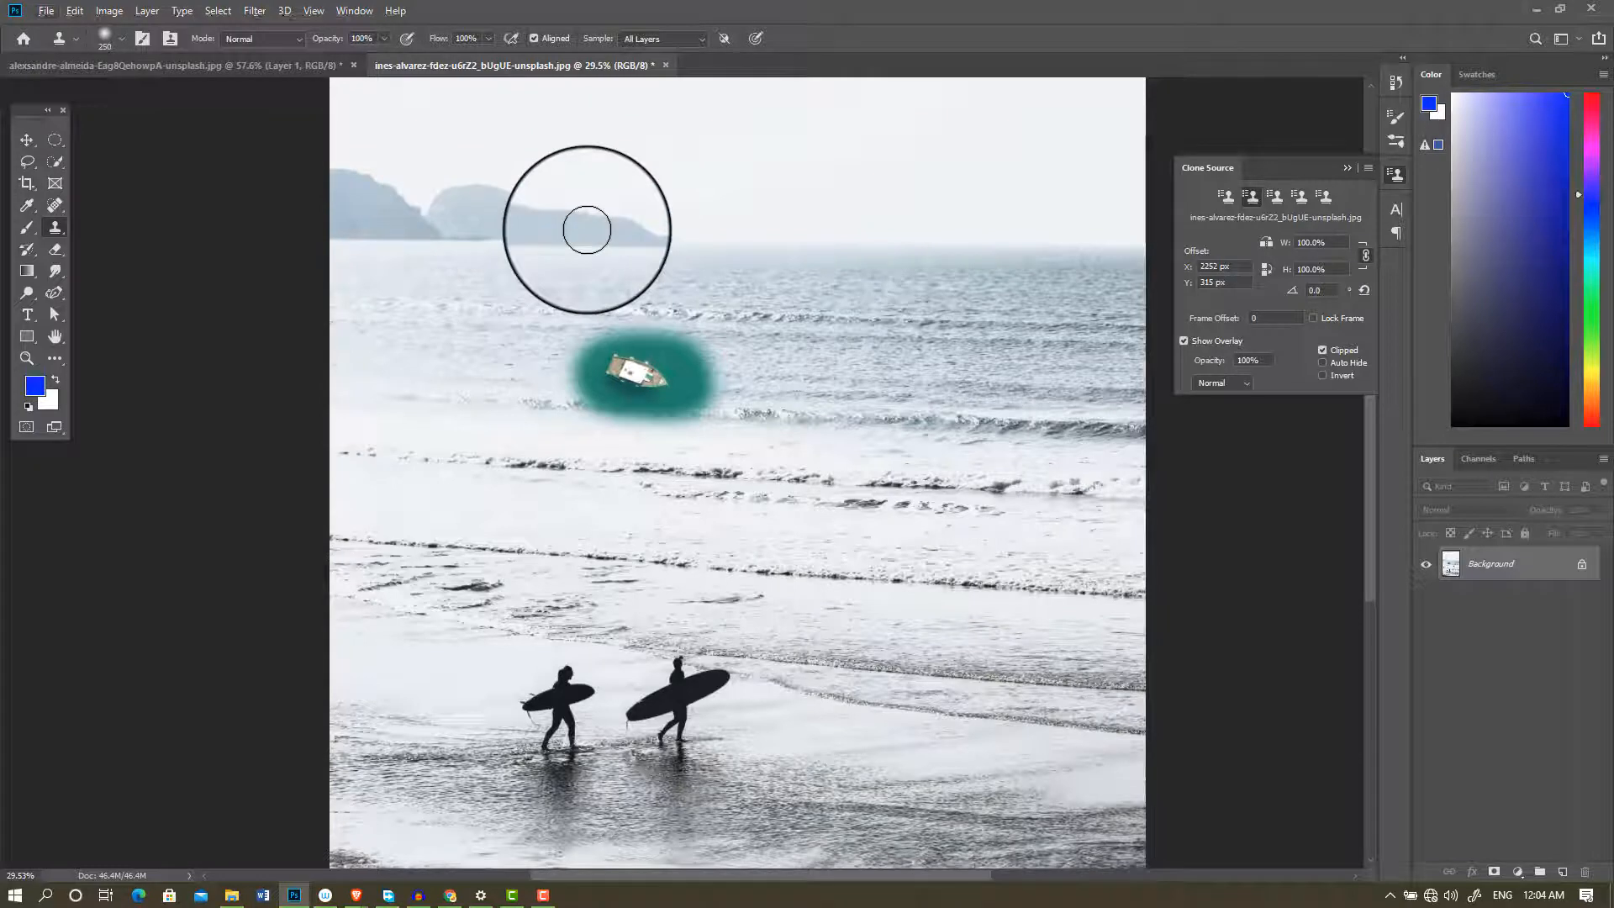
{"action": "left_click", "coordinate": [668, 278], "text": "alt"}
{"action": "mouse_move", "coordinate": [684, 258]}
{"action": "left_mouse_down"}
{"action": "mouse_move", "coordinate": [771, 245]}
{"action": "mouse_move", "coordinate": [749, 267]}
{"action": "mouse_move", "coordinate": [476, 241]}
{"action": "mouse_move", "coordinate": [774, 270]}
{"action": "mouse_move", "coordinate": [852, 249]}
{"action": "left_mouse_up"}
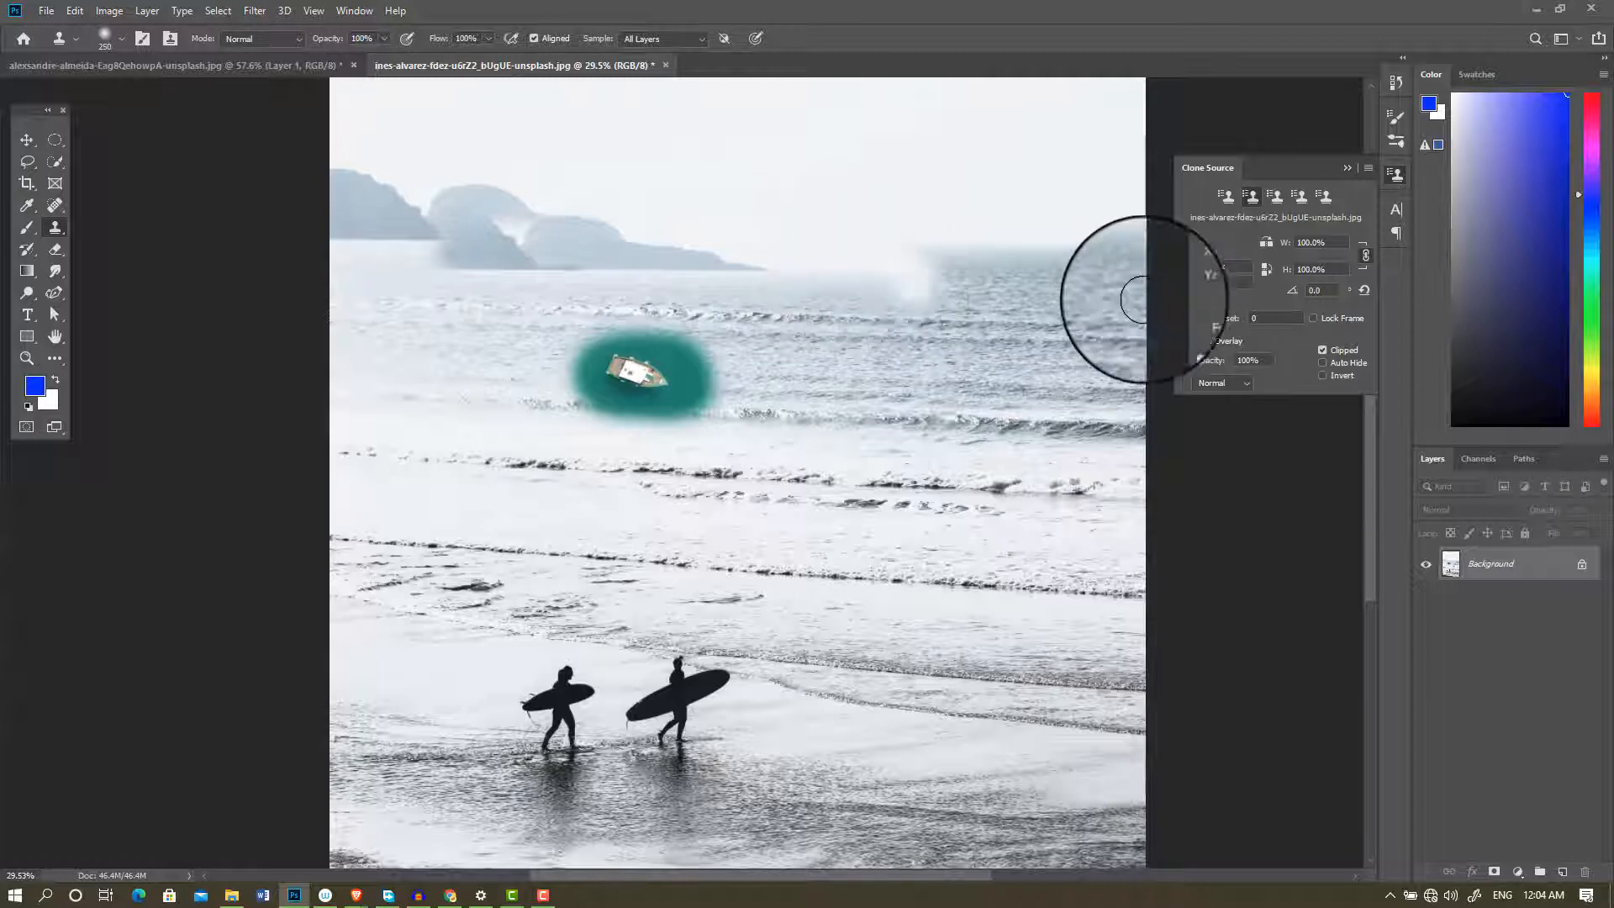
Step: Store the right surfer as the third clone source and clone the figure higher up the beach
{"action": "left_click", "coordinate": [1278, 197]}
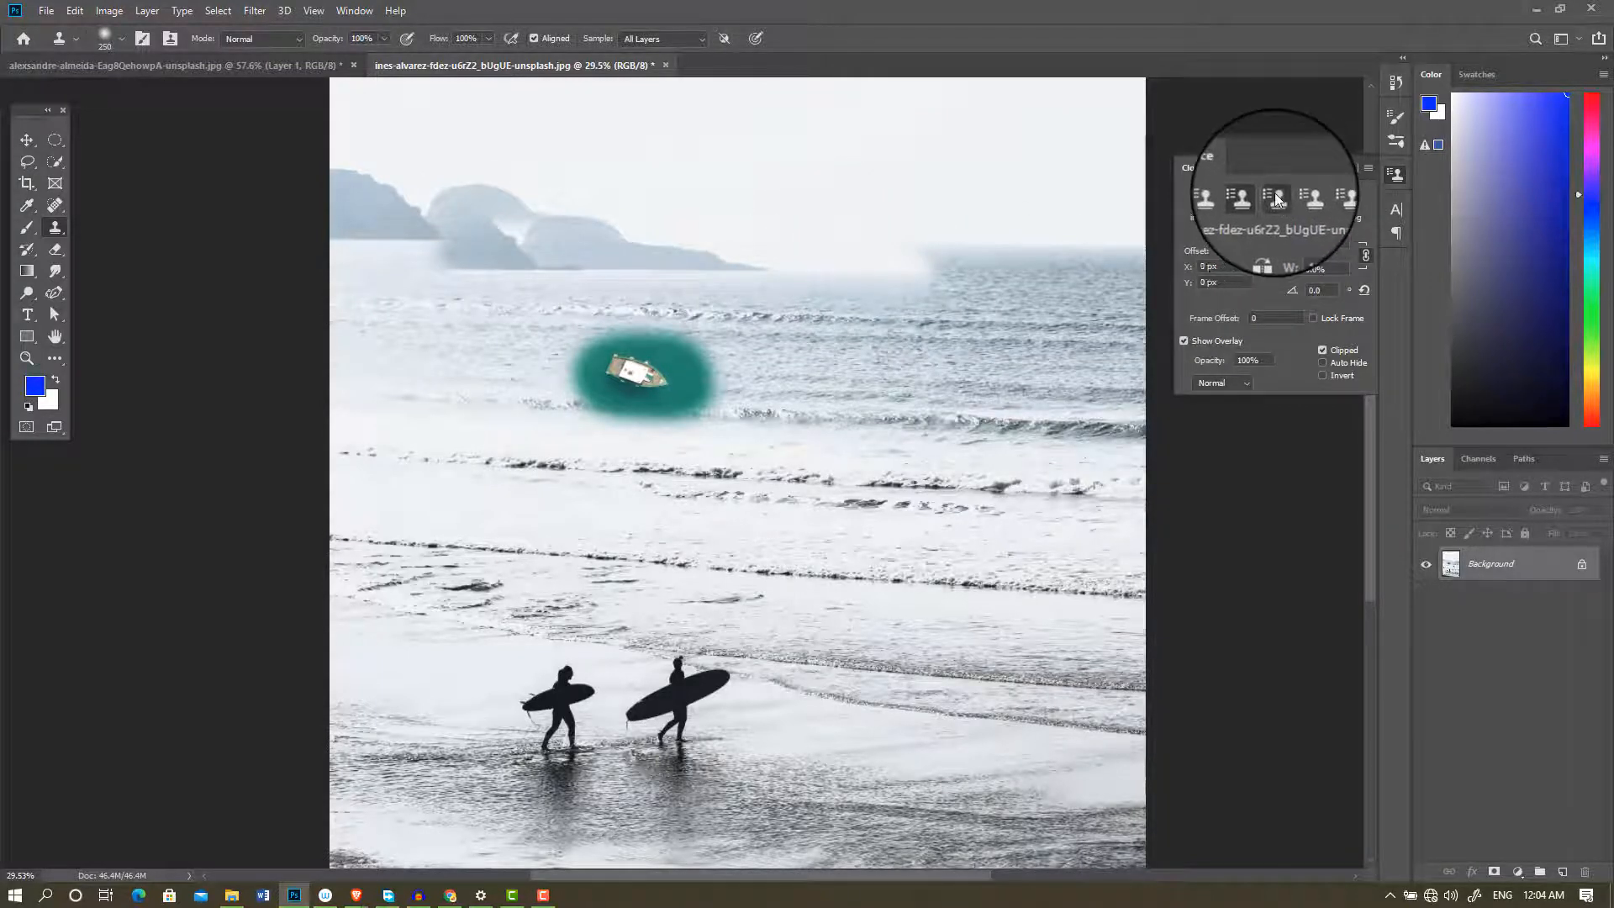
{"action": "left_click", "coordinate": [679, 700], "text": "alt"}
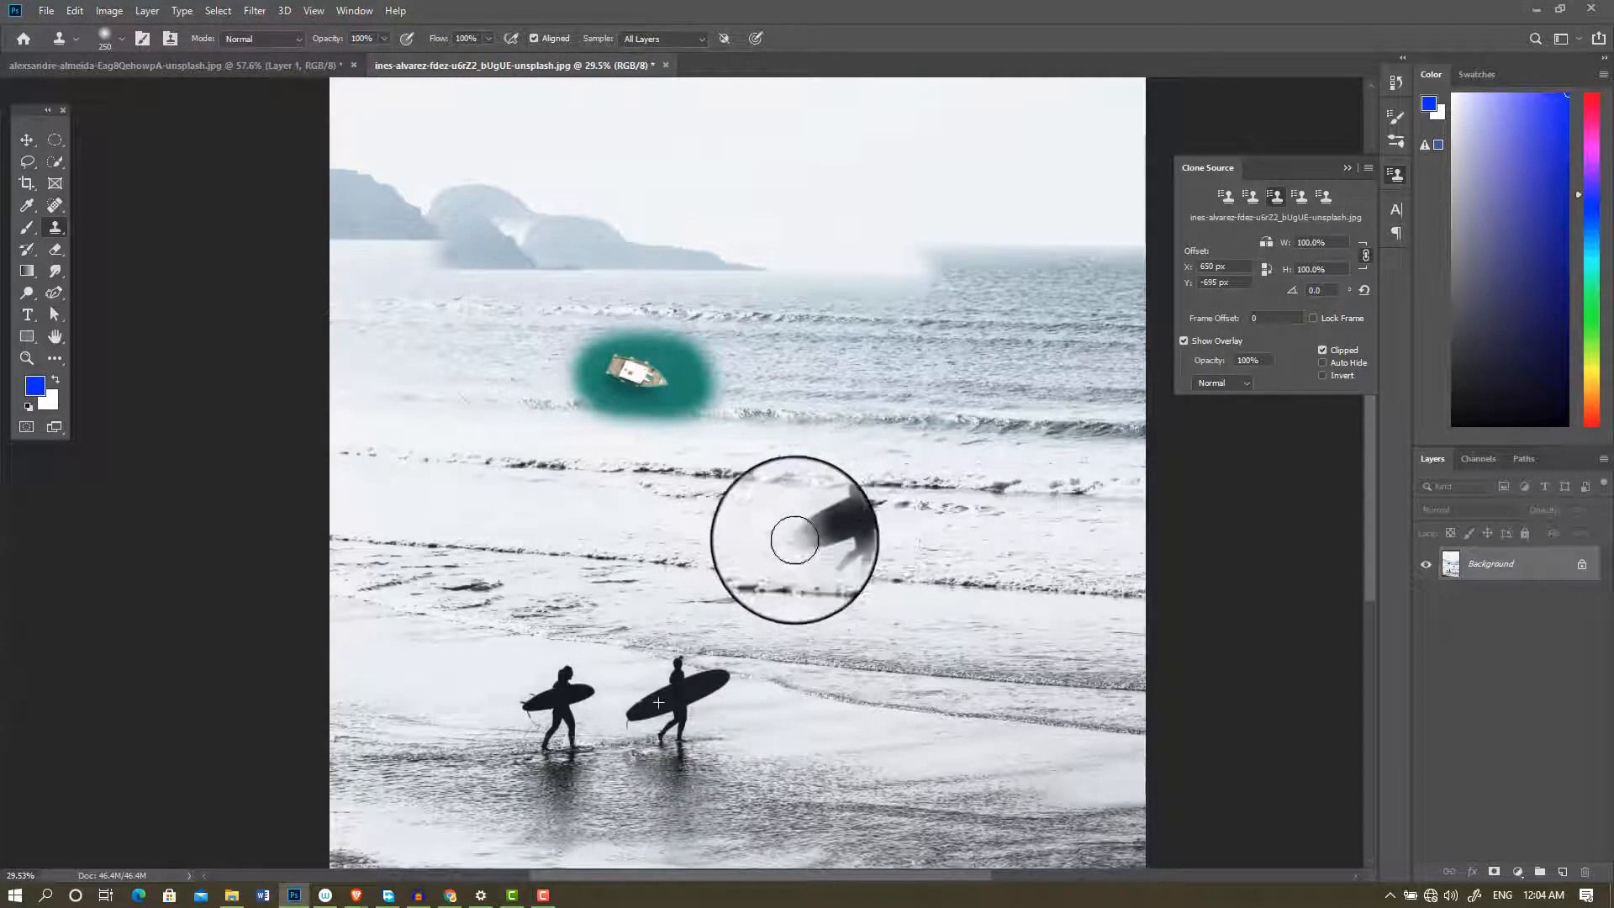
{"action": "left_click", "coordinate": [843, 534]}
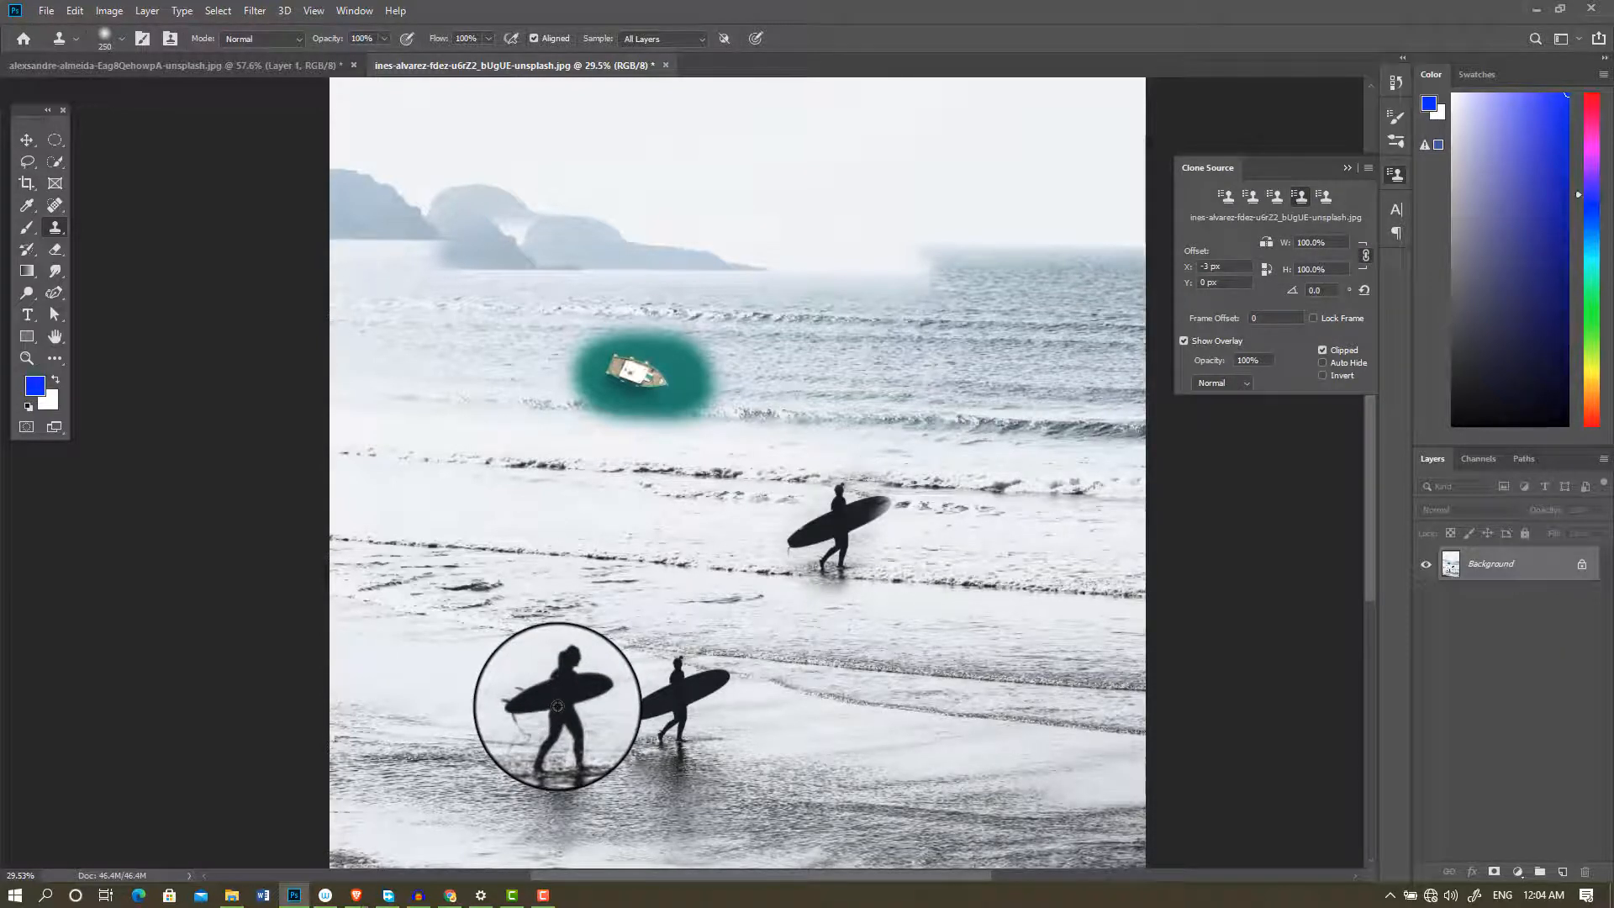
Step: Store the left surfer as the fourth clone source and clone the figure into the shallow water above the original
{"action": "left_click", "coordinate": [557, 706]}
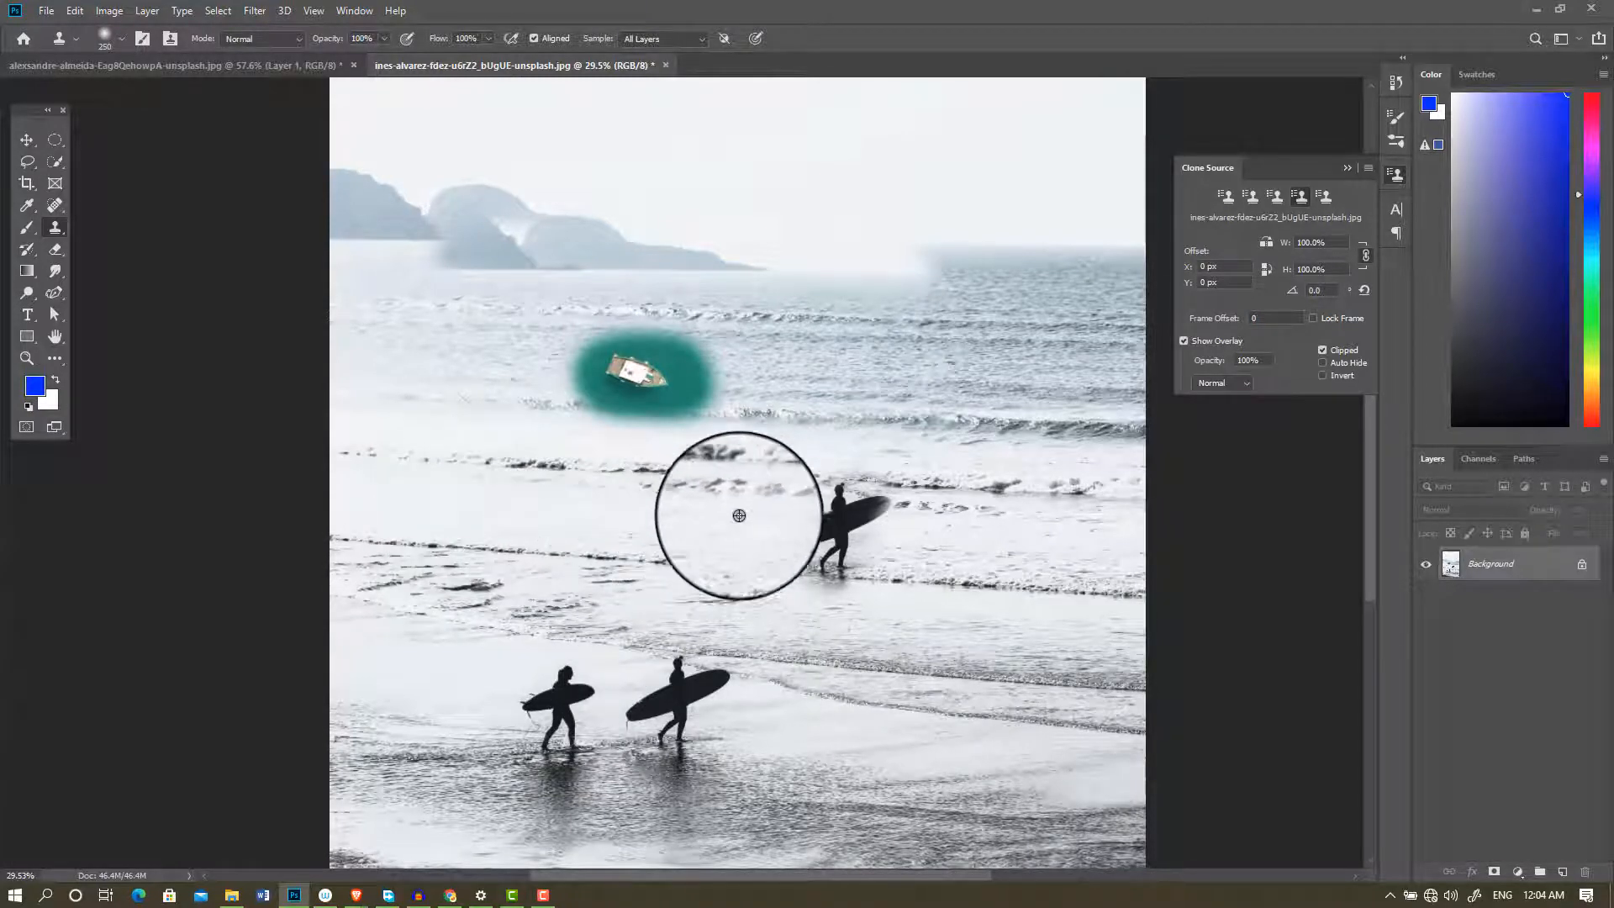
{"action": "left_click", "coordinate": [562, 706], "text": "alt"}
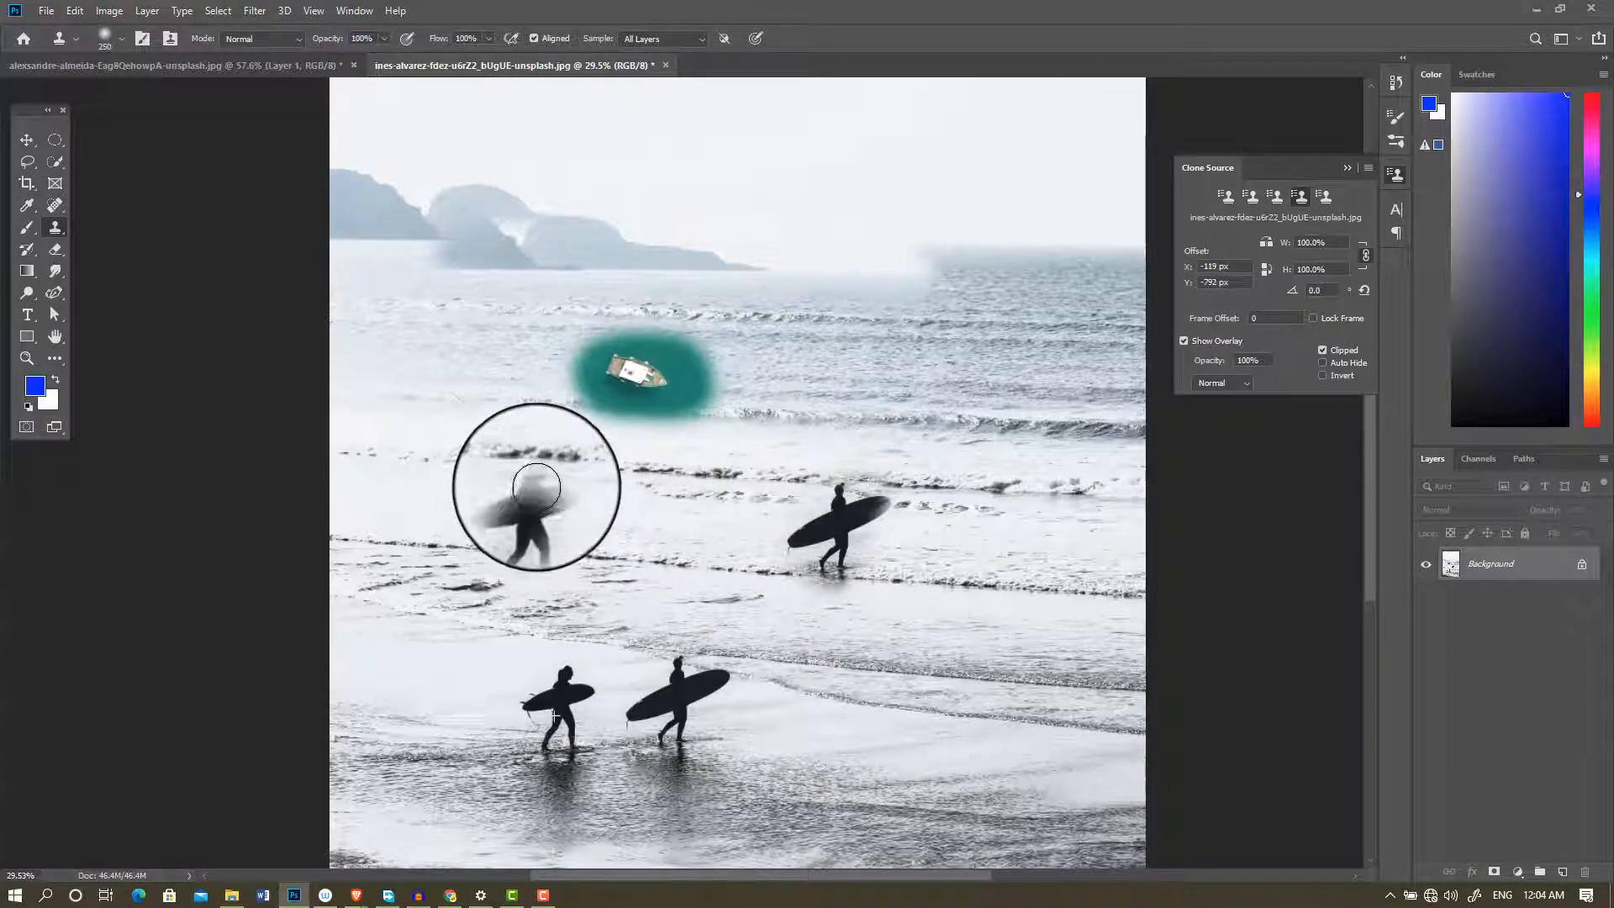
{"action": "left_click", "coordinate": [546, 488]}
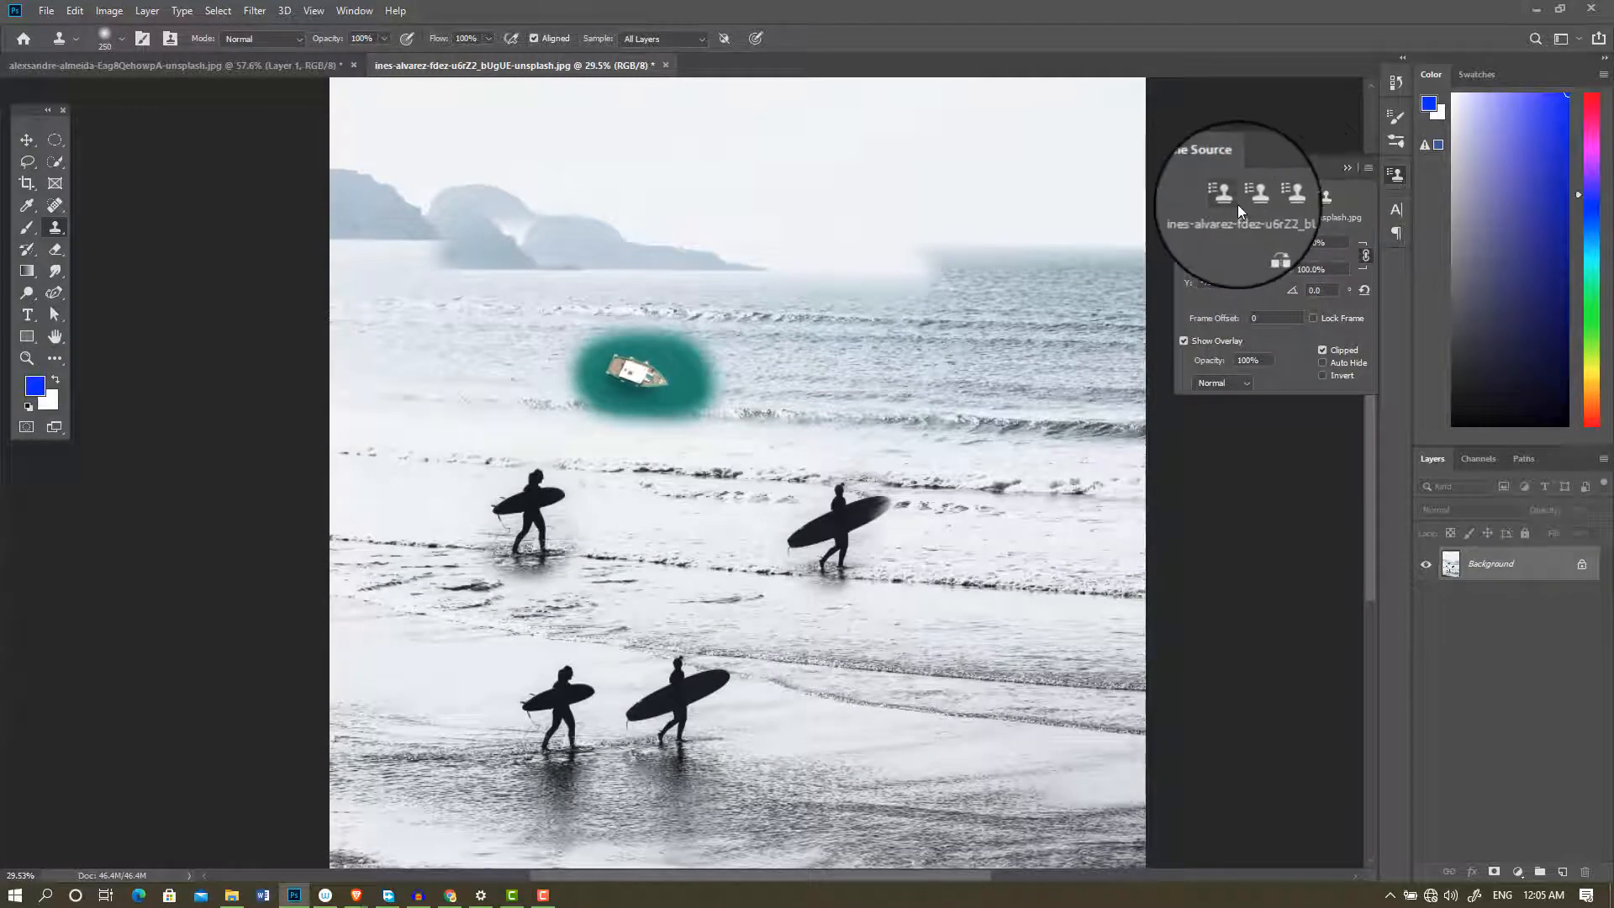
Step: In the boat photo, paint the hills from the second clone source into the water and undo the stray stroke beside the jetty
{"action": "left_click", "coordinate": [300, 74]}
{"action": "scroll", "coordinate": [709, 405], "scroll_direction": "down", "scroll_amount": 2}
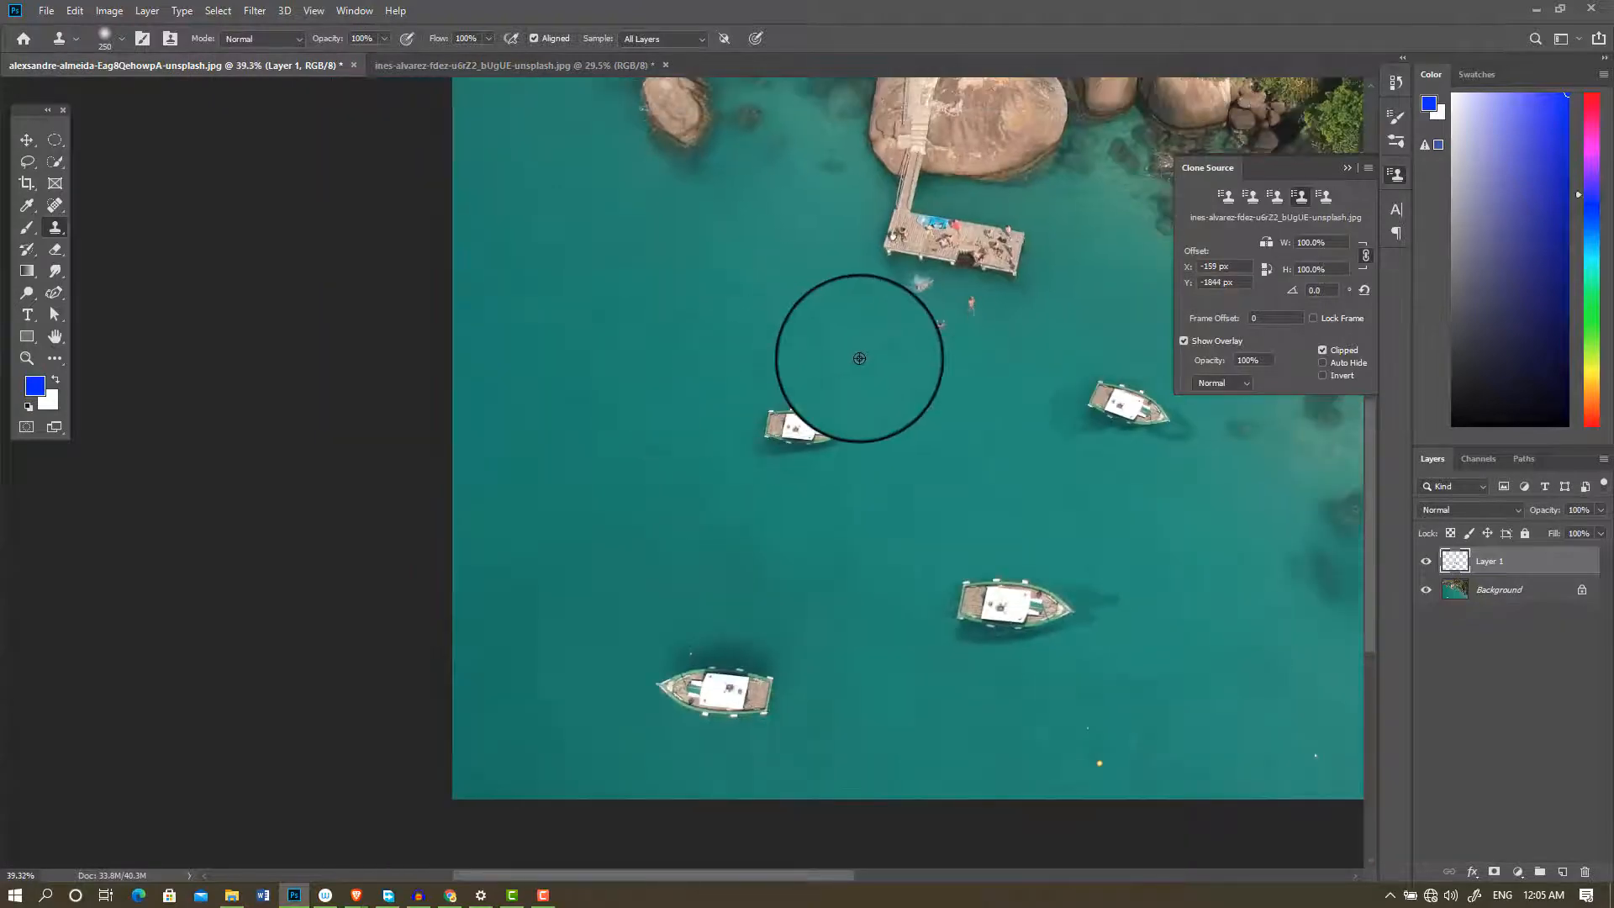
{"action": "left_click", "coordinate": [1226, 196]}
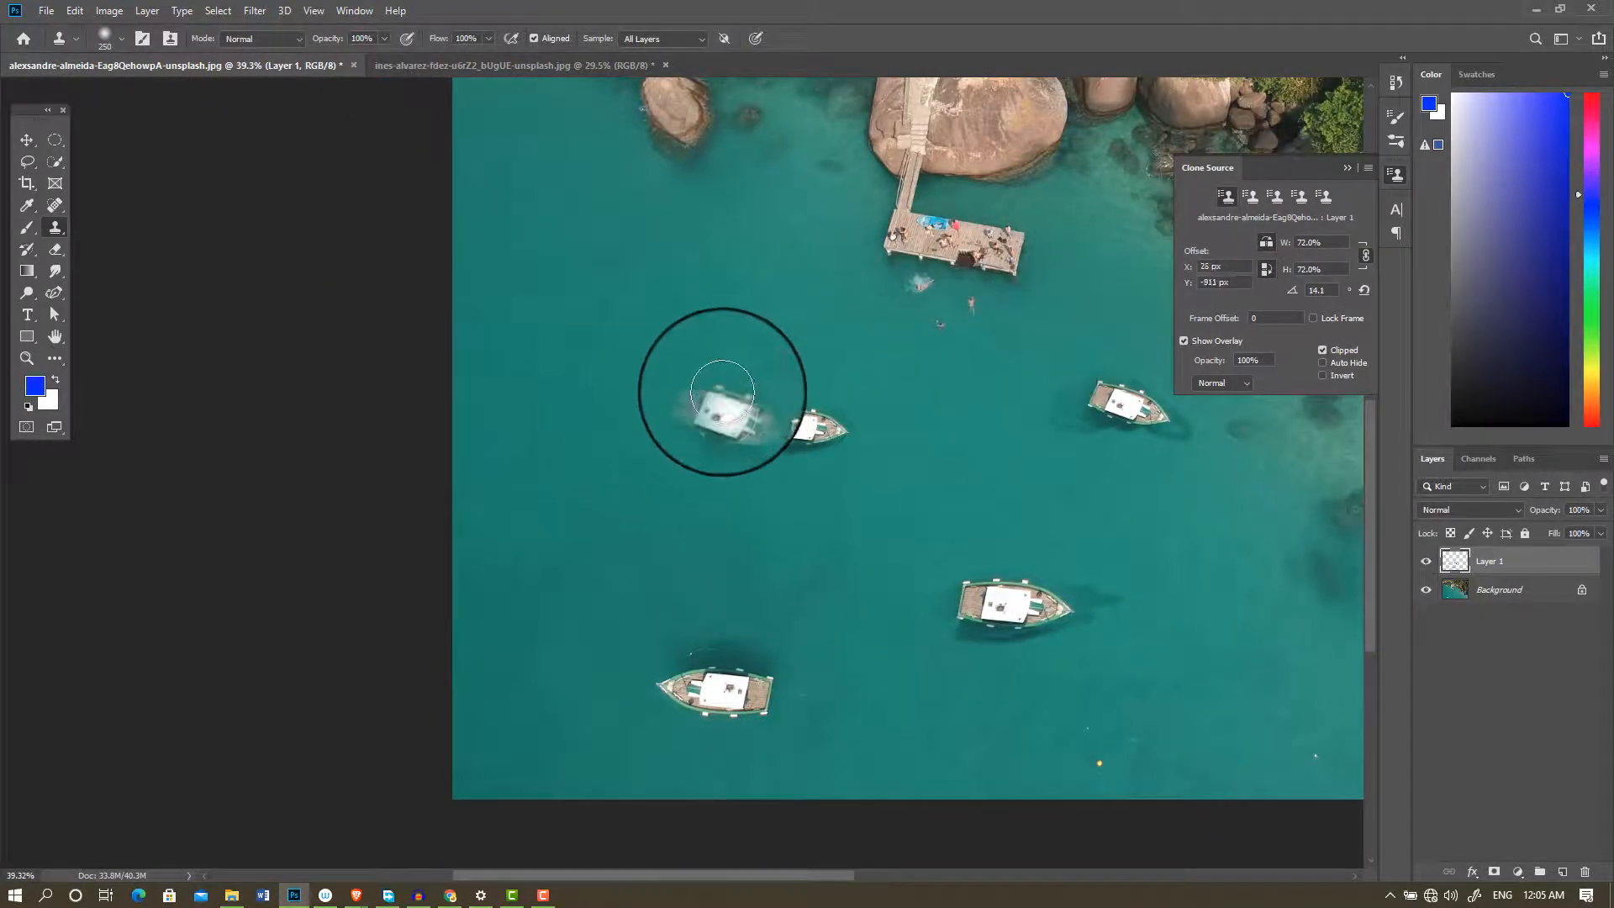
{"action": "left_click", "coordinate": [1251, 196]}
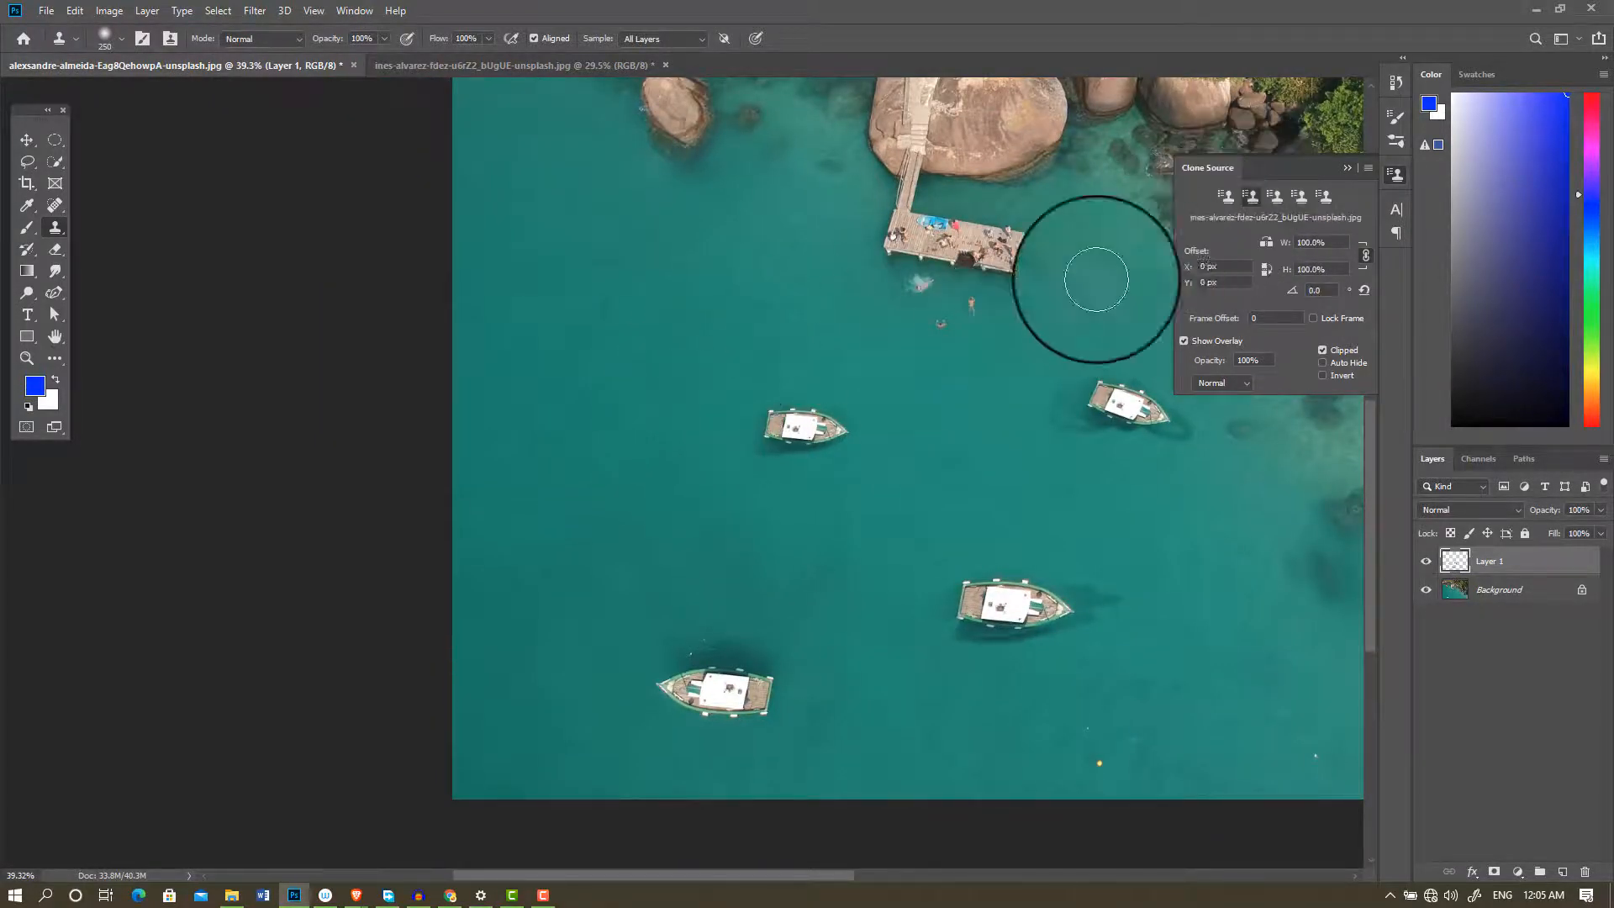
{"action": "mouse_move", "coordinate": [714, 303]}
{"action": "left_mouse_down"}
{"action": "mouse_move", "coordinate": [505, 295]}
{"action": "mouse_move", "coordinate": [462, 244]}
{"action": "mouse_move", "coordinate": [447, 356]}
{"action": "mouse_move", "coordinate": [710, 299]}
{"action": "mouse_move", "coordinate": [591, 241]}
{"action": "mouse_move", "coordinate": [1003, 283]}
{"action": "left_mouse_up"}
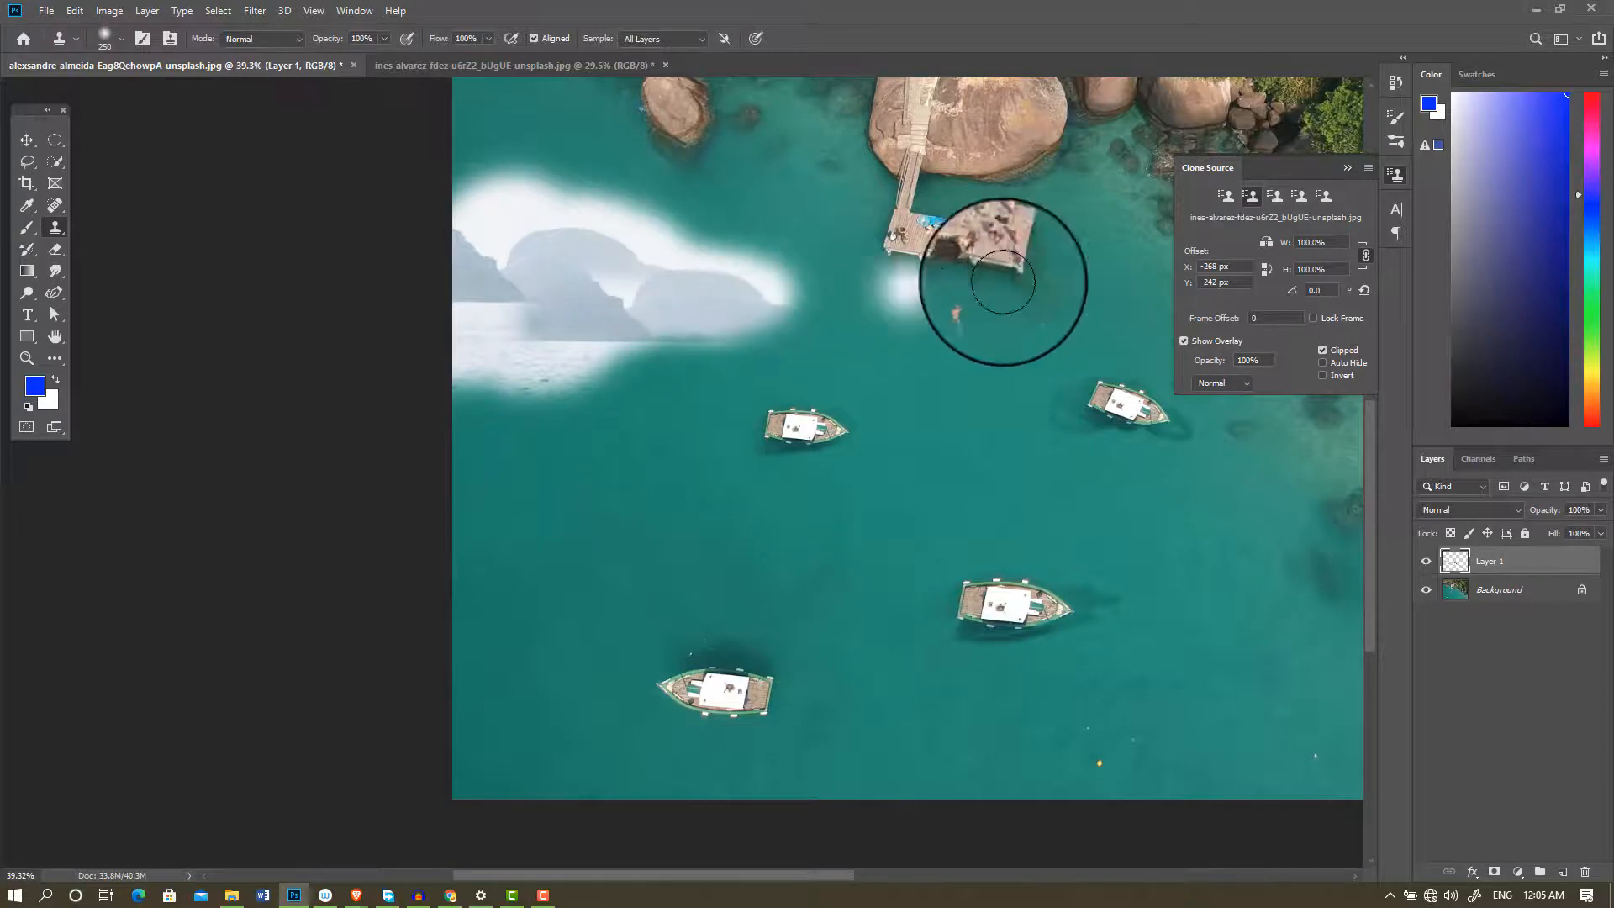
{"action": "key", "text": "ctrl+z"}
Step: Clone the surfers stored in the third and fourth clone sources into the water around the lowest boat
{"action": "left_click", "coordinate": [1276, 196]}
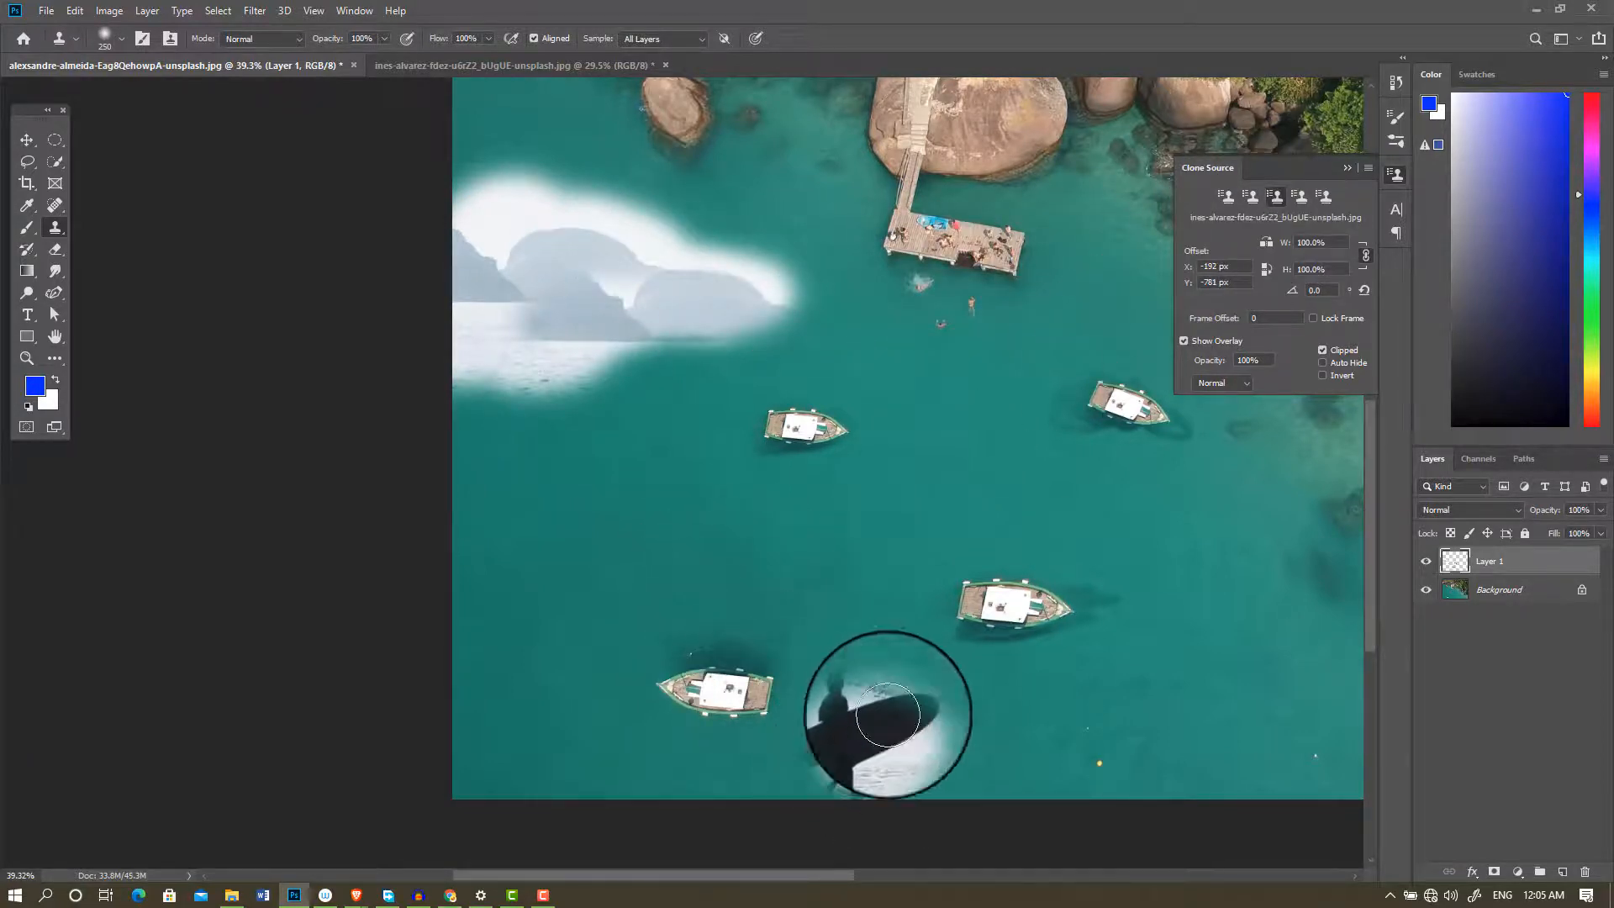
{"action": "mouse_move", "coordinate": [889, 715]}
{"action": "left_mouse_down"}
{"action": "mouse_move", "coordinate": [844, 708]}
{"action": "mouse_move", "coordinate": [808, 748]}
{"action": "mouse_move", "coordinate": [857, 775]}
{"action": "mouse_move", "coordinate": [808, 761]}
{"action": "mouse_move", "coordinate": [849, 740]}
{"action": "left_mouse_up"}
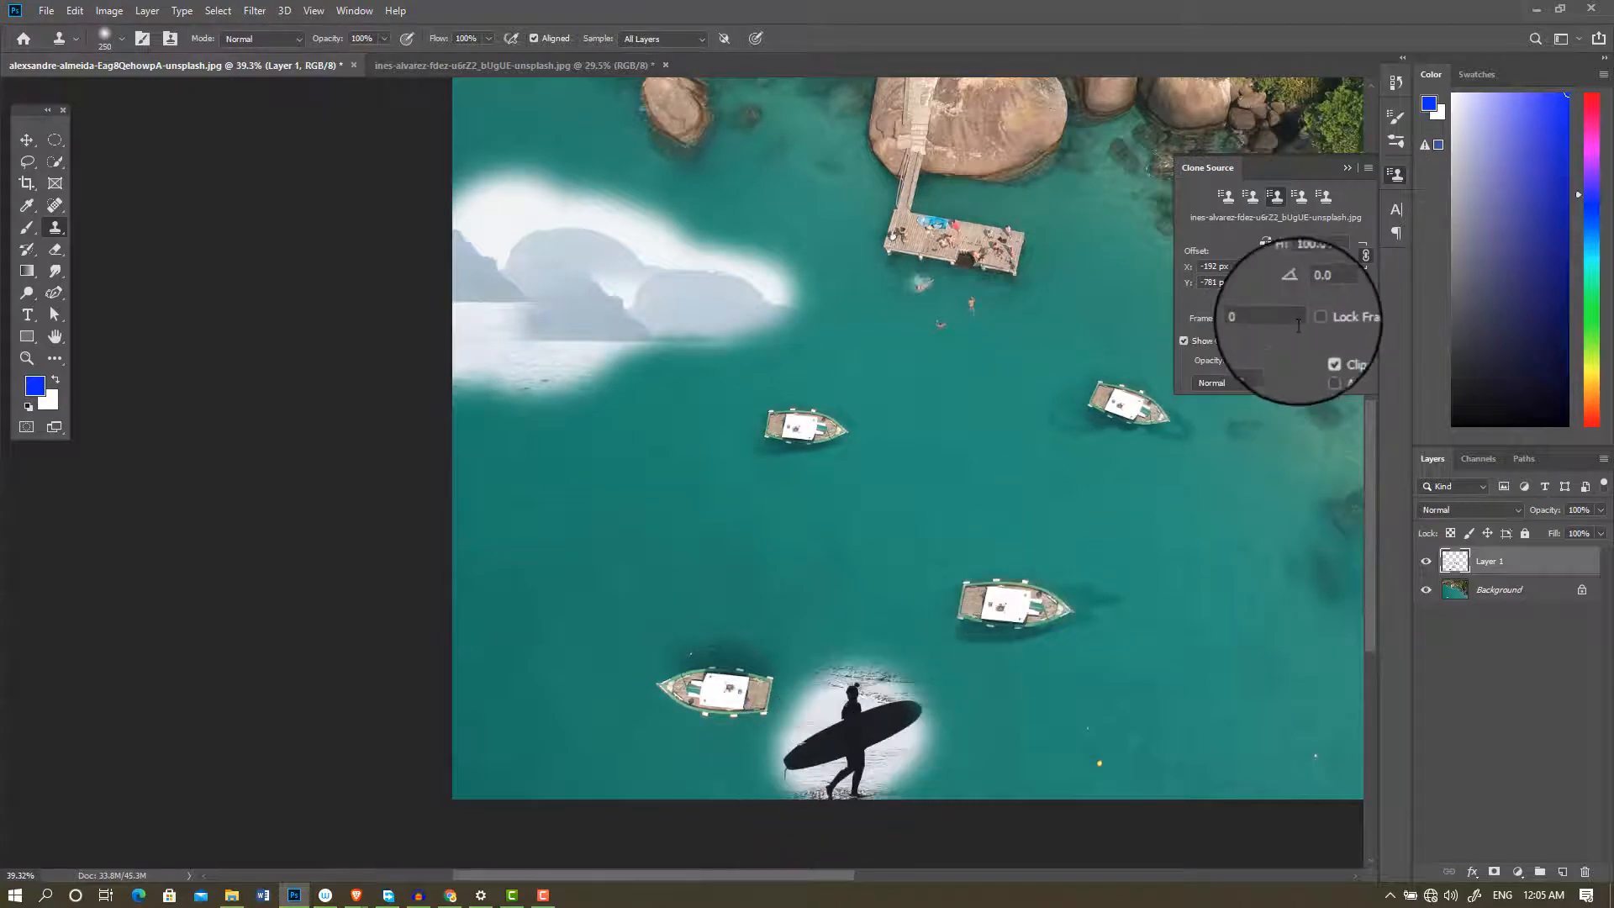
{"action": "left_click", "coordinate": [1299, 198]}
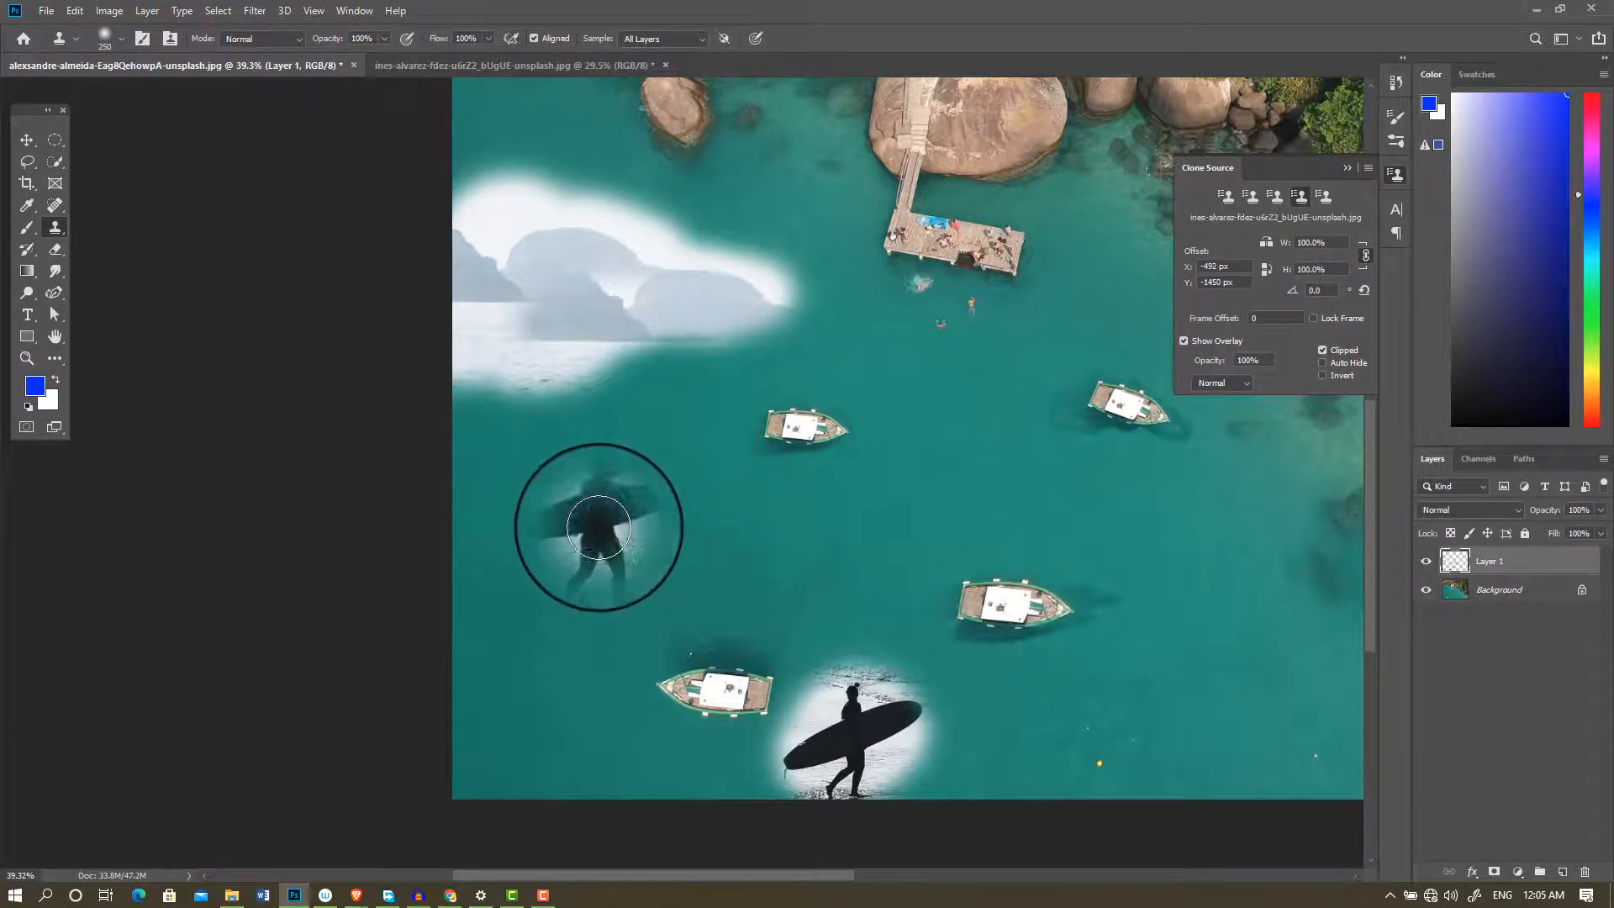
{"action": "mouse_move", "coordinate": [587, 538]}
{"action": "left_mouse_down"}
{"action": "mouse_move", "coordinate": [602, 492]}
{"action": "mouse_move", "coordinate": [564, 584]}
{"action": "mouse_move", "coordinate": [637, 588]}
{"action": "mouse_move", "coordinate": [609, 602]}
{"action": "mouse_move", "coordinate": [571, 570]}
{"action": "mouse_move", "coordinate": [613, 498]}
{"action": "left_mouse_up"}
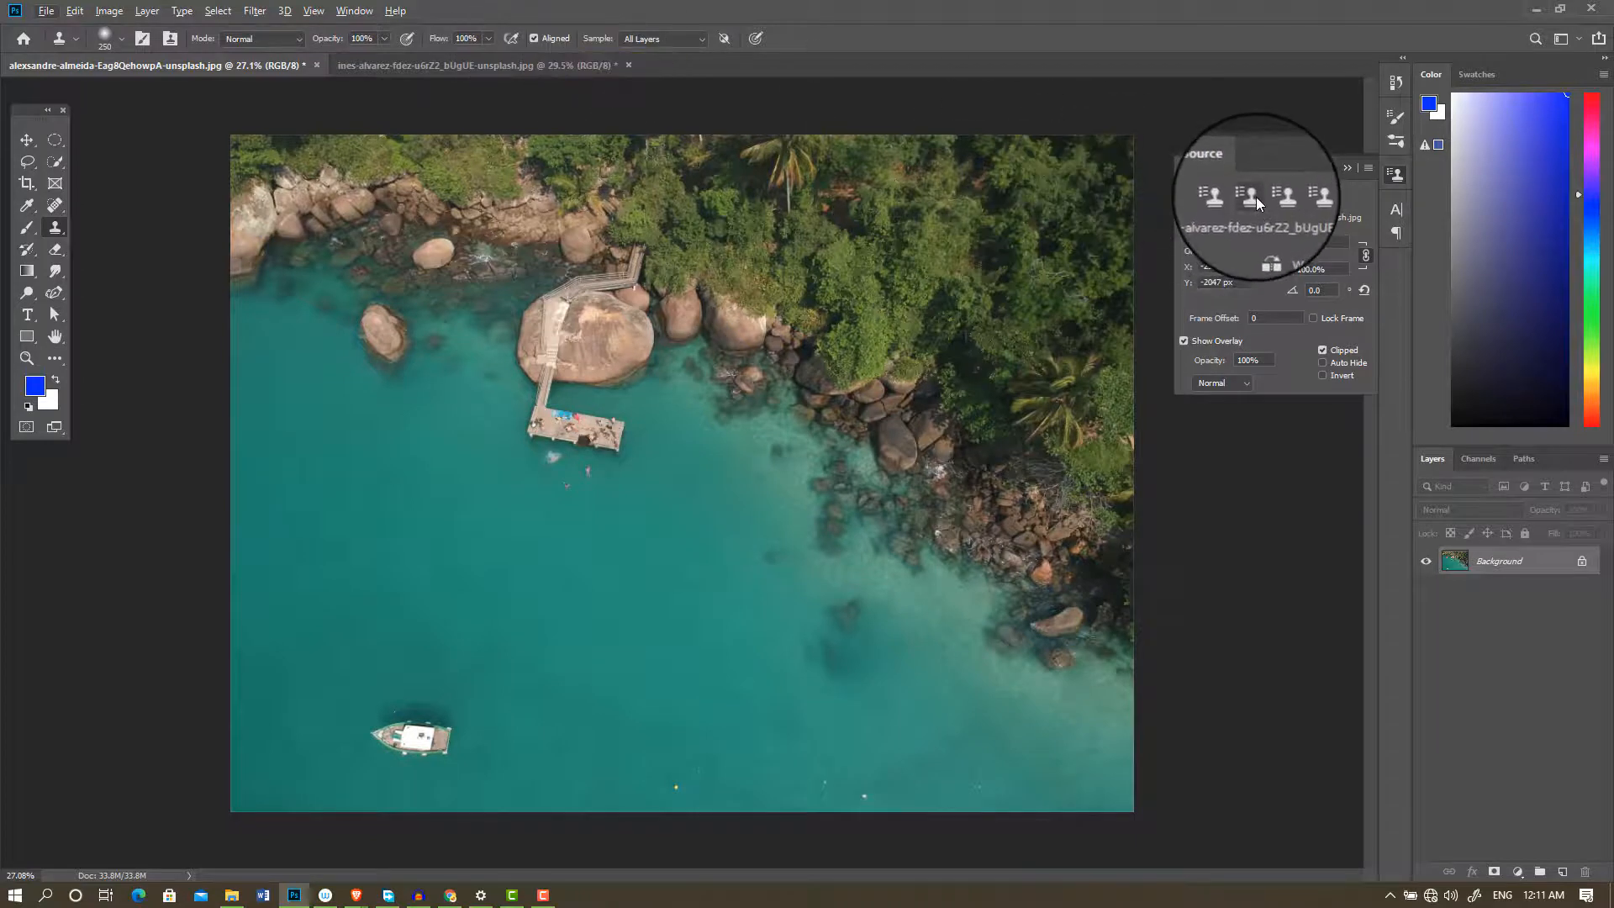
Step: Sample the forest as the fifth clone source and paint a patch of trees into the water above the boat
{"action": "left_click", "coordinate": [963, 219], "text": "alt"}
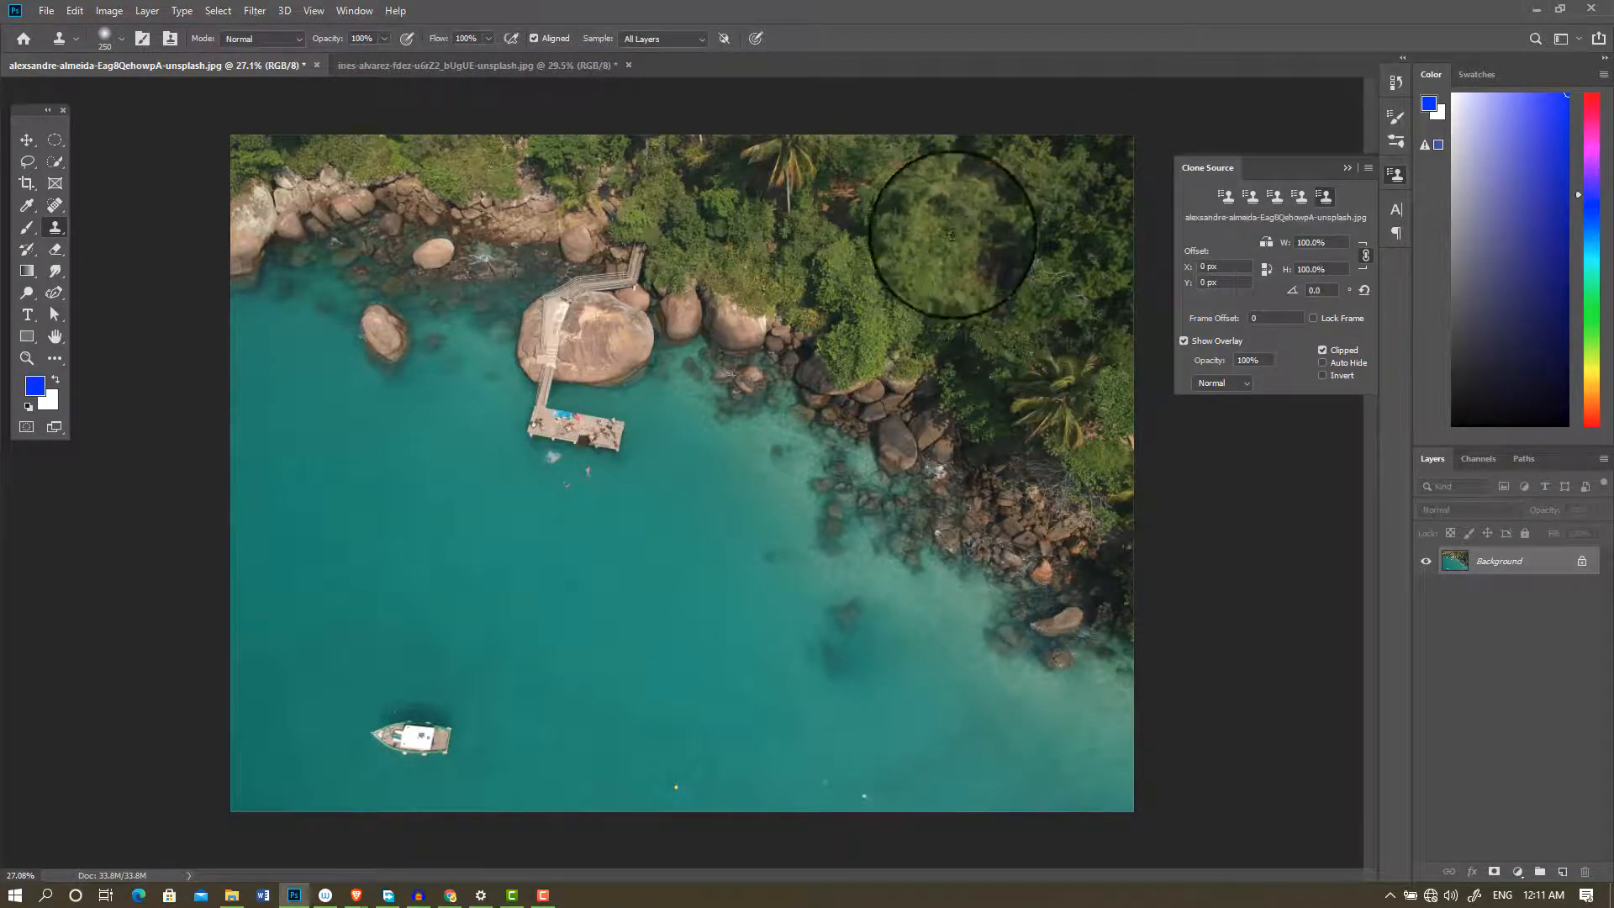
{"action": "mouse_move", "coordinate": [428, 643]}
{"action": "left_mouse_down"}
{"action": "mouse_move", "coordinate": [597, 624]}
{"action": "mouse_move", "coordinate": [476, 614]}
{"action": "mouse_move", "coordinate": [660, 614]}
{"action": "mouse_move", "coordinate": [438, 580]}
{"action": "mouse_move", "coordinate": [473, 543]}
{"action": "left_mouse_up"}
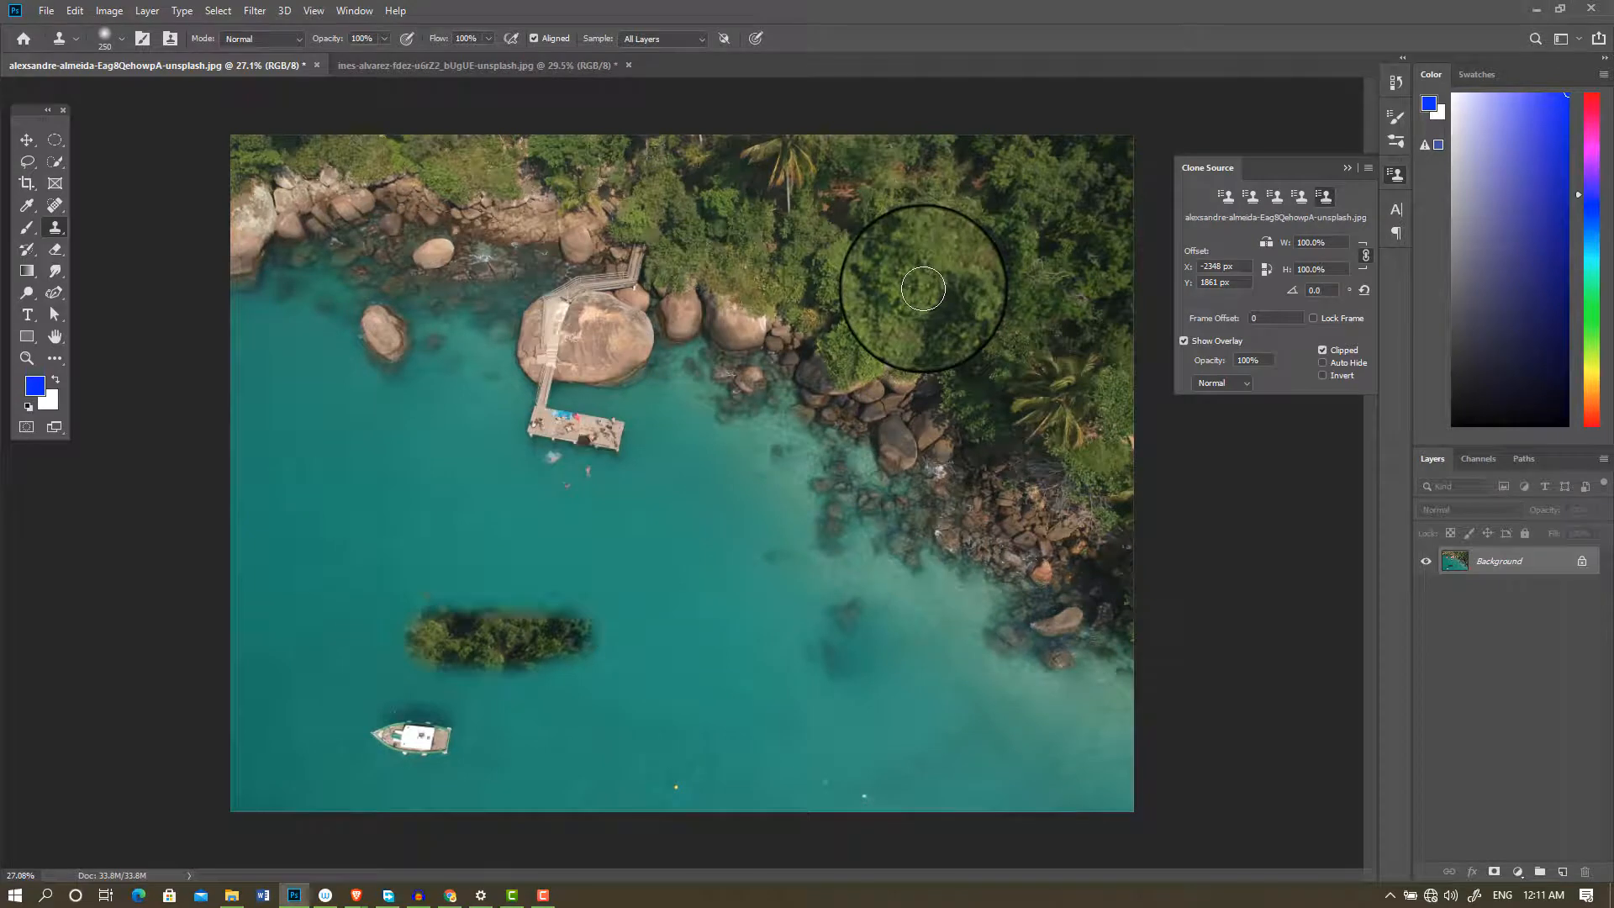
Step: Sample the shoreline rocks, paint them into the water in several strokes with Aligned on, and undo the strokes
{"action": "left_click", "coordinate": [597, 243], "text": "alt"}
{"action": "mouse_move", "coordinate": [466, 566]}
{"action": "left_mouse_down"}
{"action": "mouse_move", "coordinate": [602, 543]}
{"action": "mouse_move", "coordinate": [534, 527]}
{"action": "mouse_move", "coordinate": [591, 496]}
{"action": "left_mouse_up"}
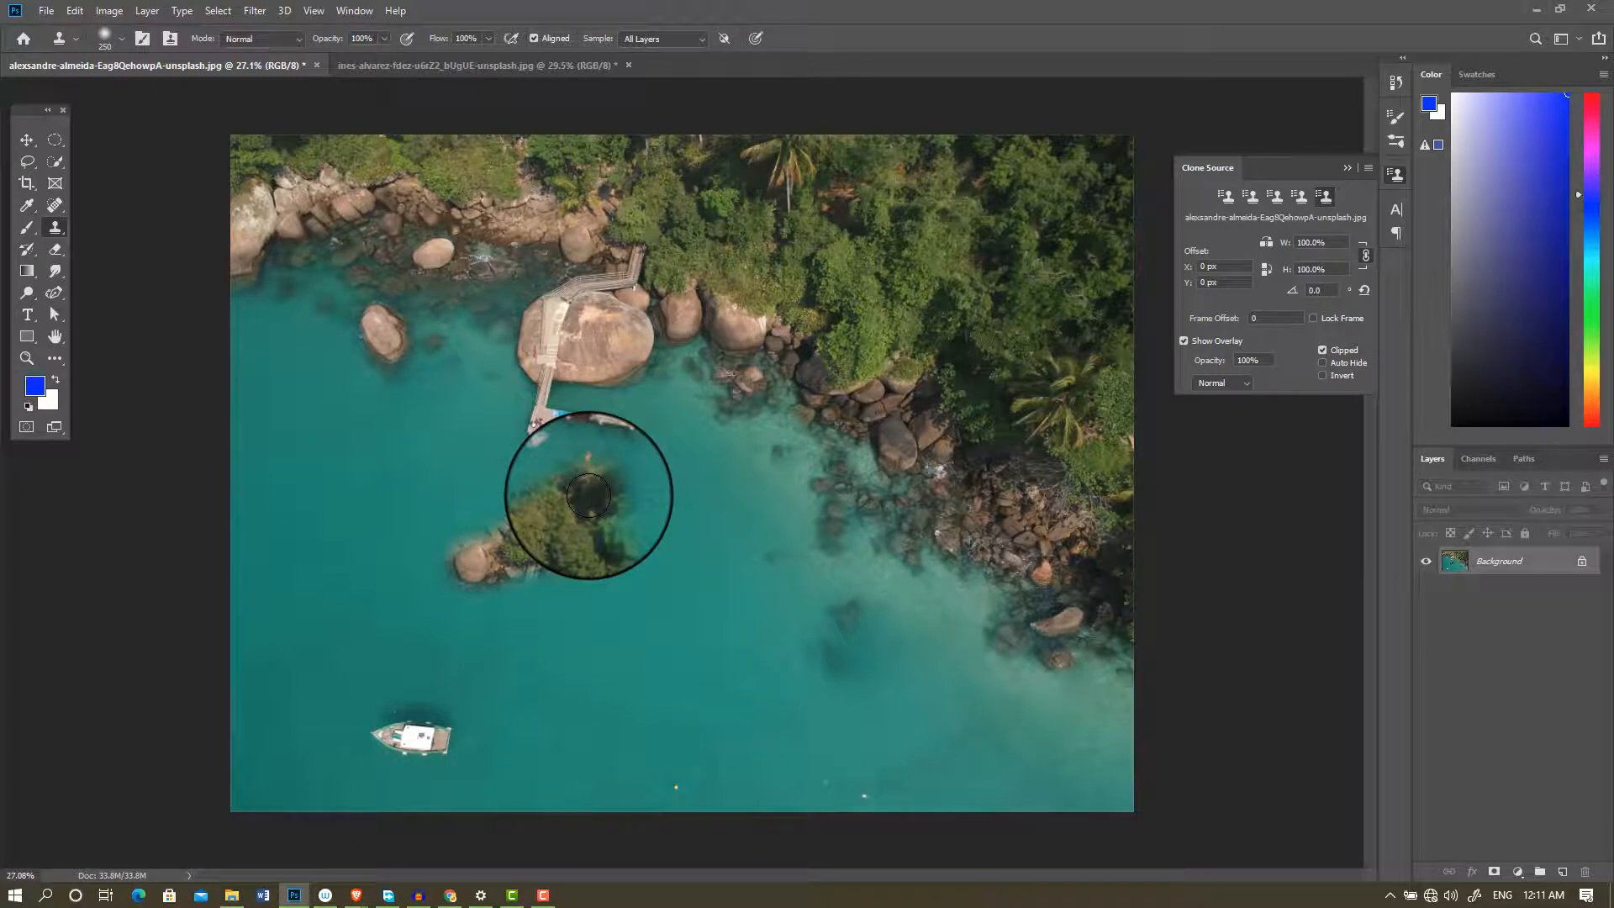
{"action": "mouse_move", "coordinate": [589, 495]}
{"action": "left_mouse_down"}
{"action": "mouse_move", "coordinate": [479, 498]}
{"action": "mouse_move", "coordinate": [540, 496]}
{"action": "mouse_move", "coordinate": [584, 475]}
{"action": "mouse_move", "coordinate": [524, 468]}
{"action": "mouse_move", "coordinate": [580, 432]}
{"action": "left_mouse_up"}
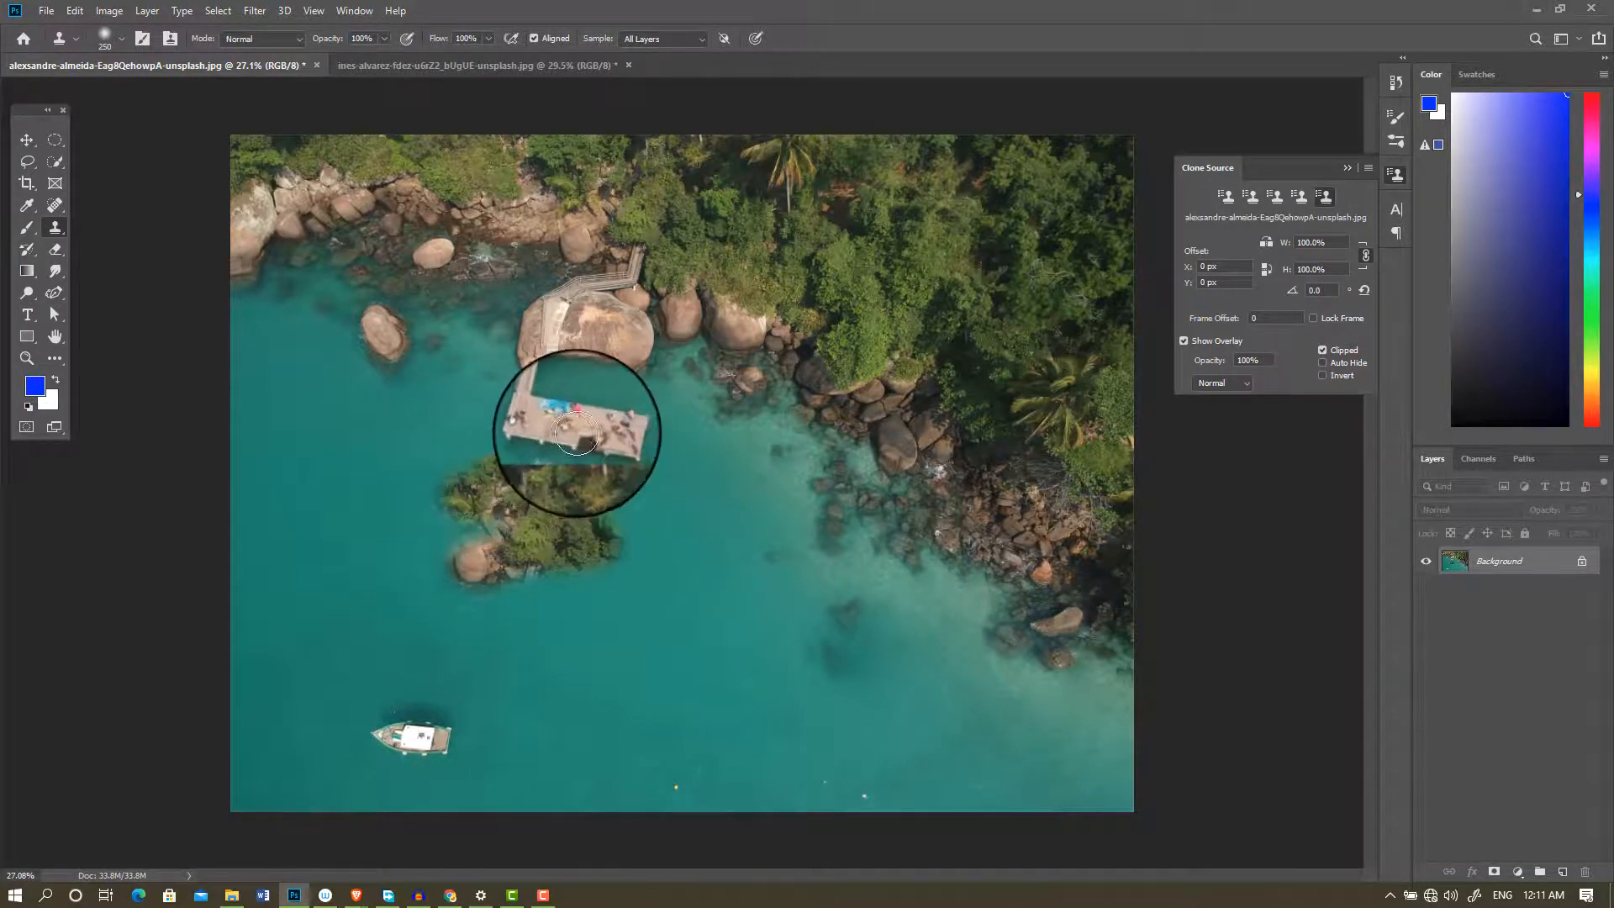
{"action": "mouse_move", "coordinate": [518, 644]}
{"action": "left_mouse_down"}
{"action": "mouse_move", "coordinate": [584, 654]}
{"action": "mouse_move", "coordinate": [520, 655]}
{"action": "mouse_move", "coordinate": [545, 575]}
{"action": "mouse_move", "coordinate": [541, 596]}
{"action": "mouse_move", "coordinate": [425, 601]}
{"action": "mouse_move", "coordinate": [608, 608]}
{"action": "mouse_move", "coordinate": [549, 612]}
{"action": "mouse_move", "coordinate": [603, 669]}
{"action": "mouse_move", "coordinate": [435, 661]}
{"action": "mouse_move", "coordinate": [420, 632]}
{"action": "mouse_move", "coordinate": [460, 593]}
{"action": "mouse_move", "coordinate": [491, 521]}
{"action": "mouse_move", "coordinate": [446, 560]}
{"action": "mouse_move", "coordinate": [589, 563]}
{"action": "mouse_move", "coordinate": [673, 600]}
{"action": "mouse_move", "coordinate": [641, 602]}
{"action": "mouse_move", "coordinate": [592, 558]}
{"action": "mouse_move", "coordinate": [620, 504]}
{"action": "mouse_move", "coordinate": [671, 619]}
{"action": "mouse_move", "coordinate": [657, 642]}
{"action": "mouse_move", "coordinate": [697, 691]}
{"action": "mouse_move", "coordinate": [470, 690]}
{"action": "mouse_move", "coordinate": [536, 703]}
{"action": "mouse_move", "coordinate": [386, 682]}
{"action": "mouse_move", "coordinate": [429, 739]}
{"action": "mouse_move", "coordinate": [392, 602]}
{"action": "mouse_move", "coordinate": [409, 650]}
{"action": "mouse_move", "coordinate": [412, 564]}
{"action": "mouse_move", "coordinate": [381, 640]}
{"action": "mouse_move", "coordinate": [349, 557]}
{"action": "mouse_move", "coordinate": [441, 569]}
{"action": "mouse_move", "coordinate": [443, 526]}
{"action": "mouse_move", "coordinate": [396, 574]}
{"action": "mouse_move", "coordinate": [665, 597]}
{"action": "left_mouse_up"}
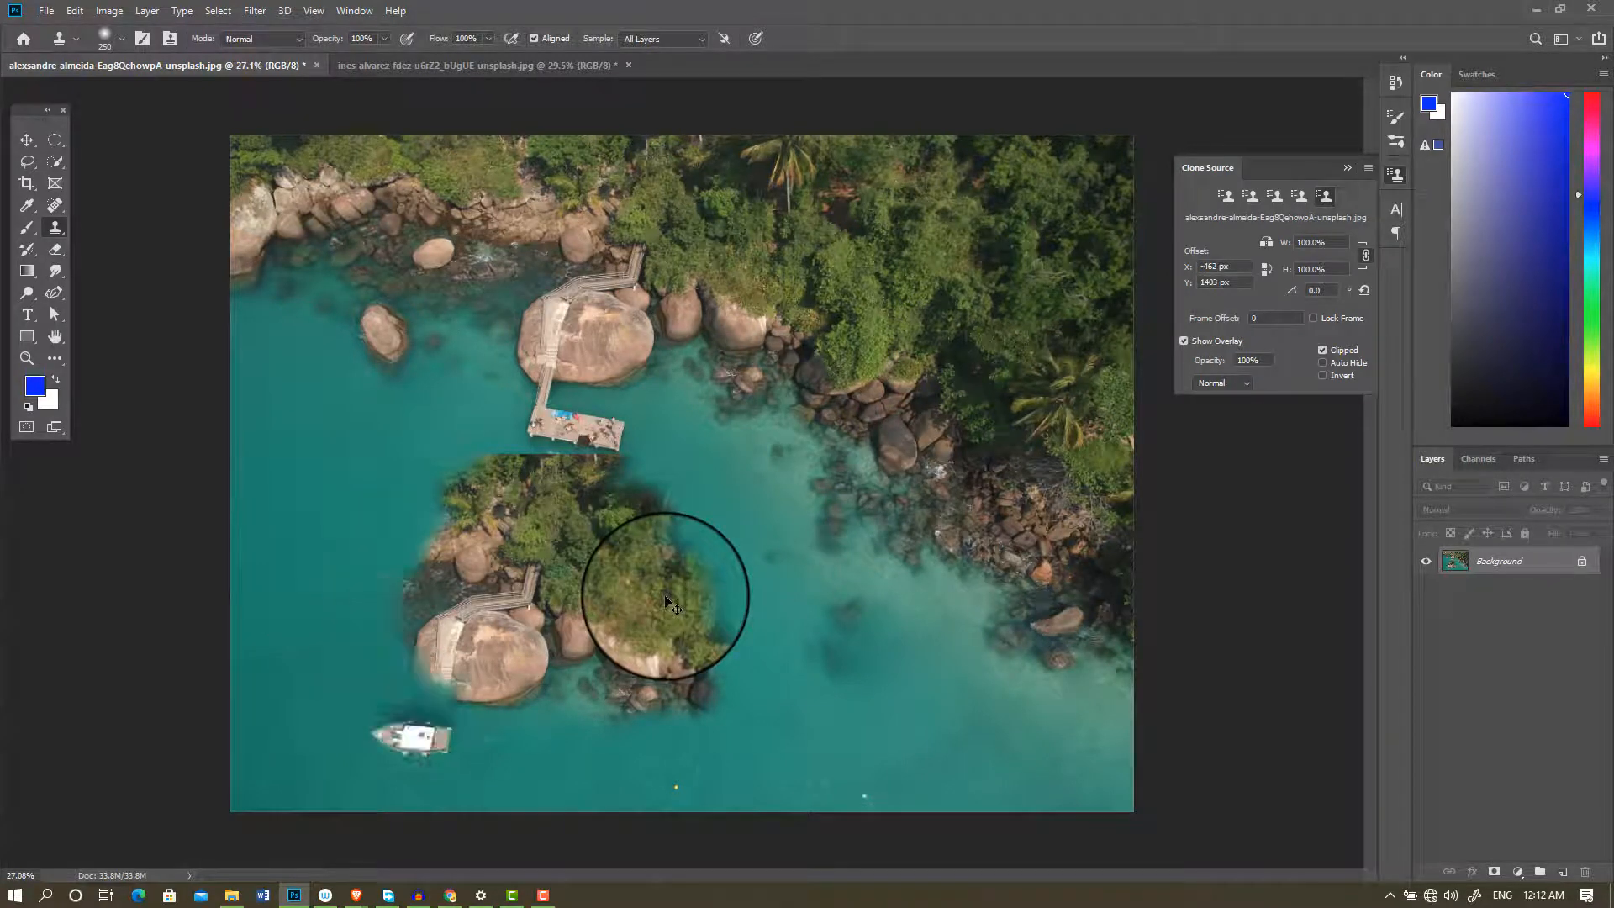
{"action": "key", "text": "ctrl+z"}
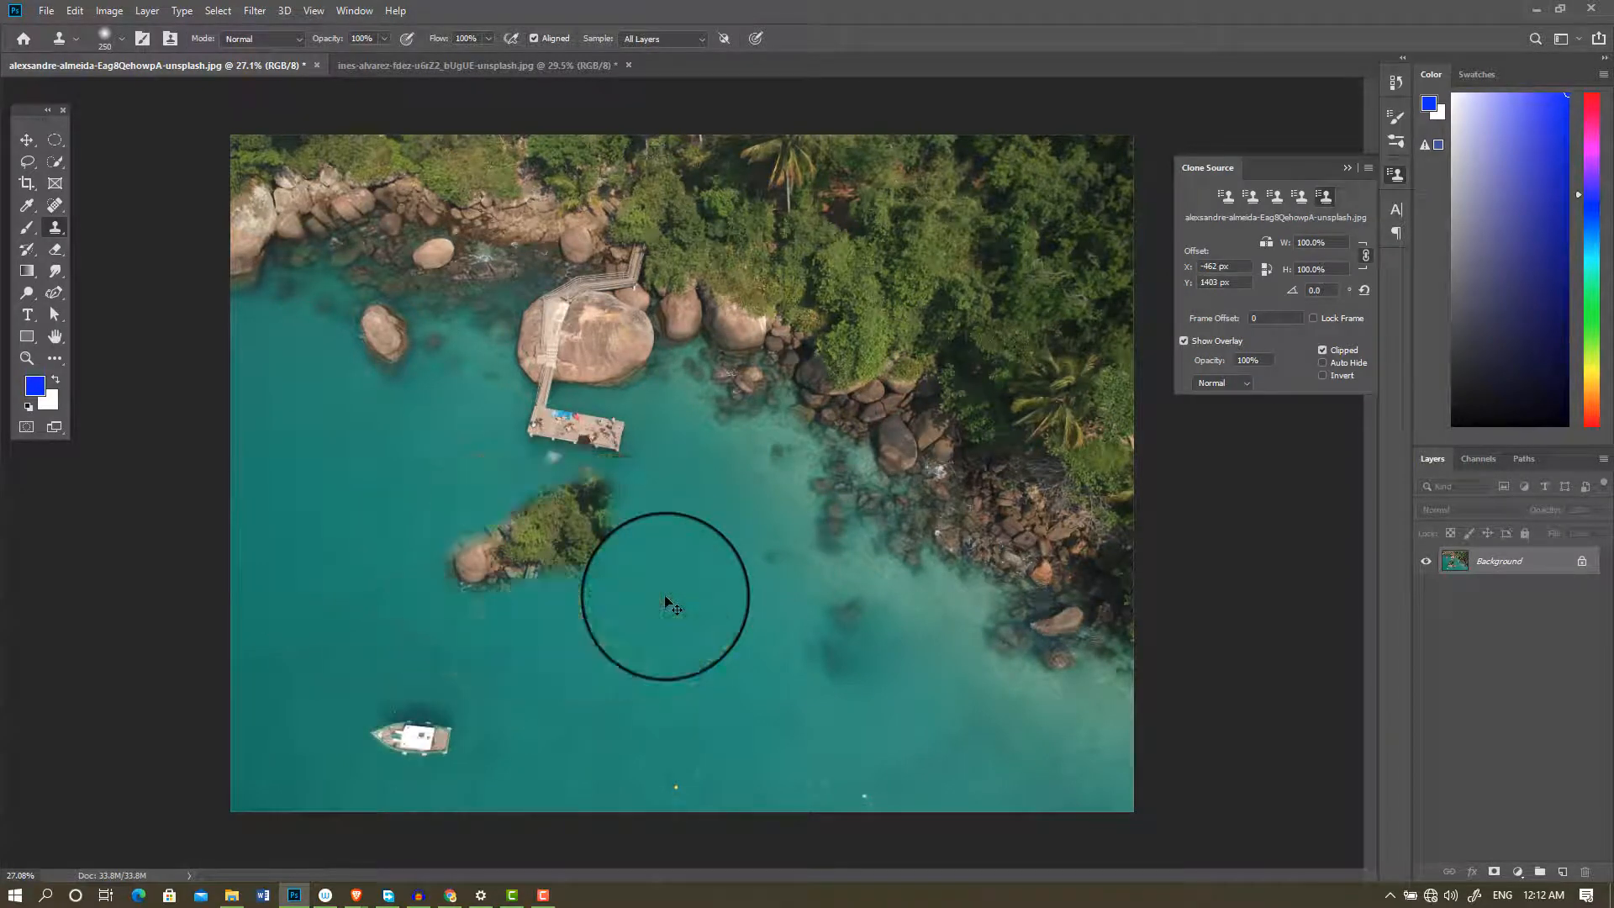
Step: Turn off Aligned sampling, sample the jetty, and clone the jetty with its boulder and walkway into the open water
{"action": "left_click", "coordinate": [534, 38]}
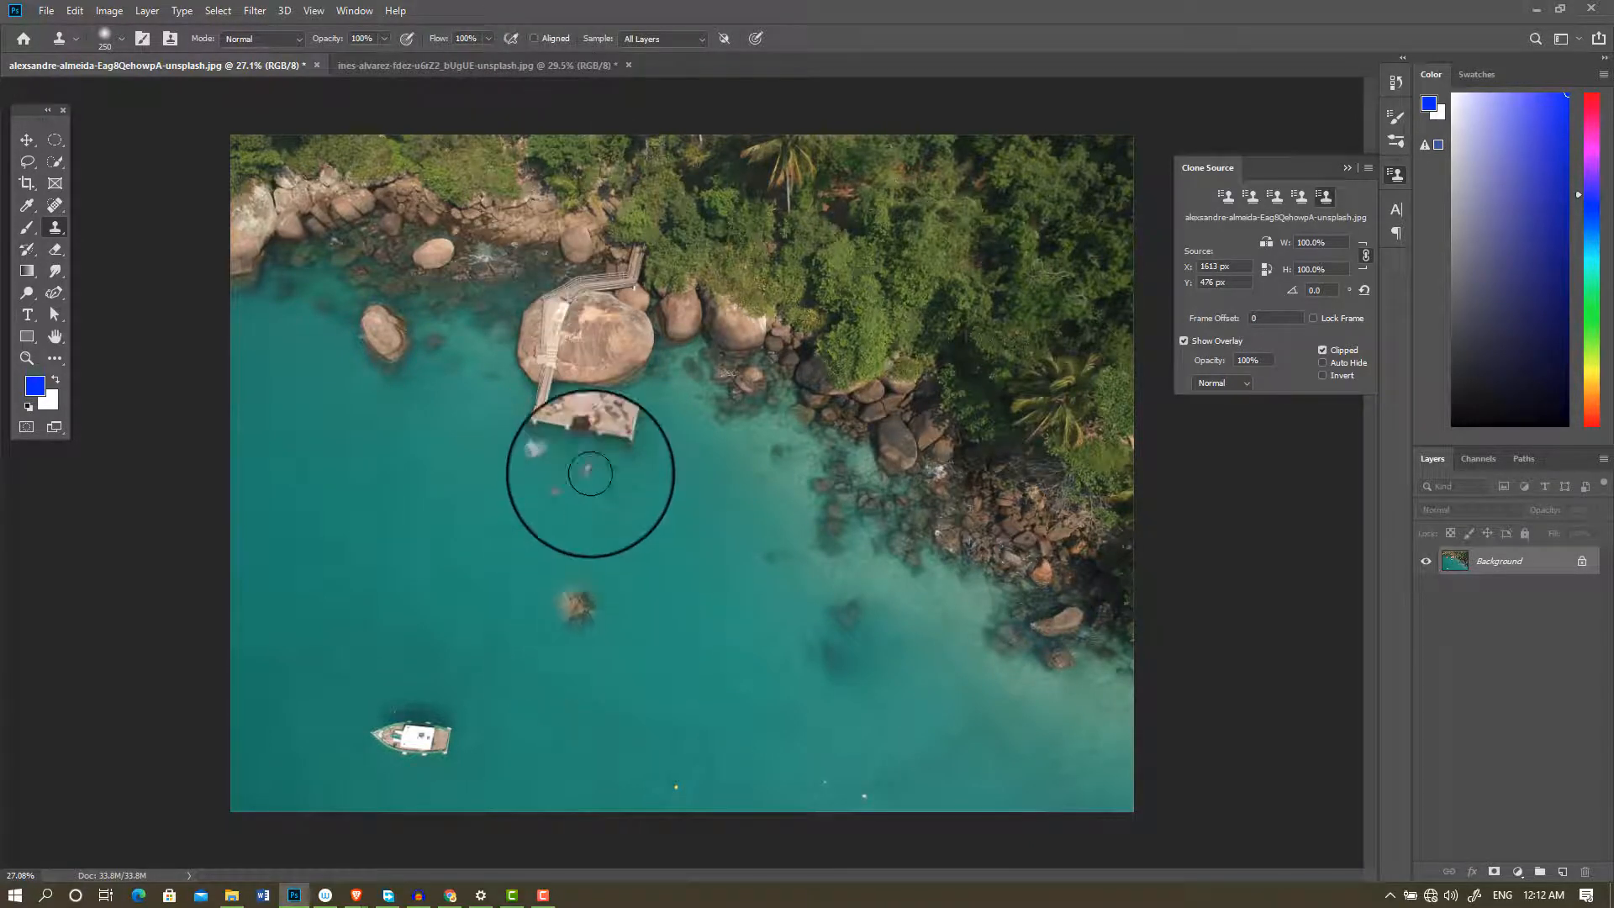
{"action": "left_click", "coordinate": [591, 439], "text": "alt"}
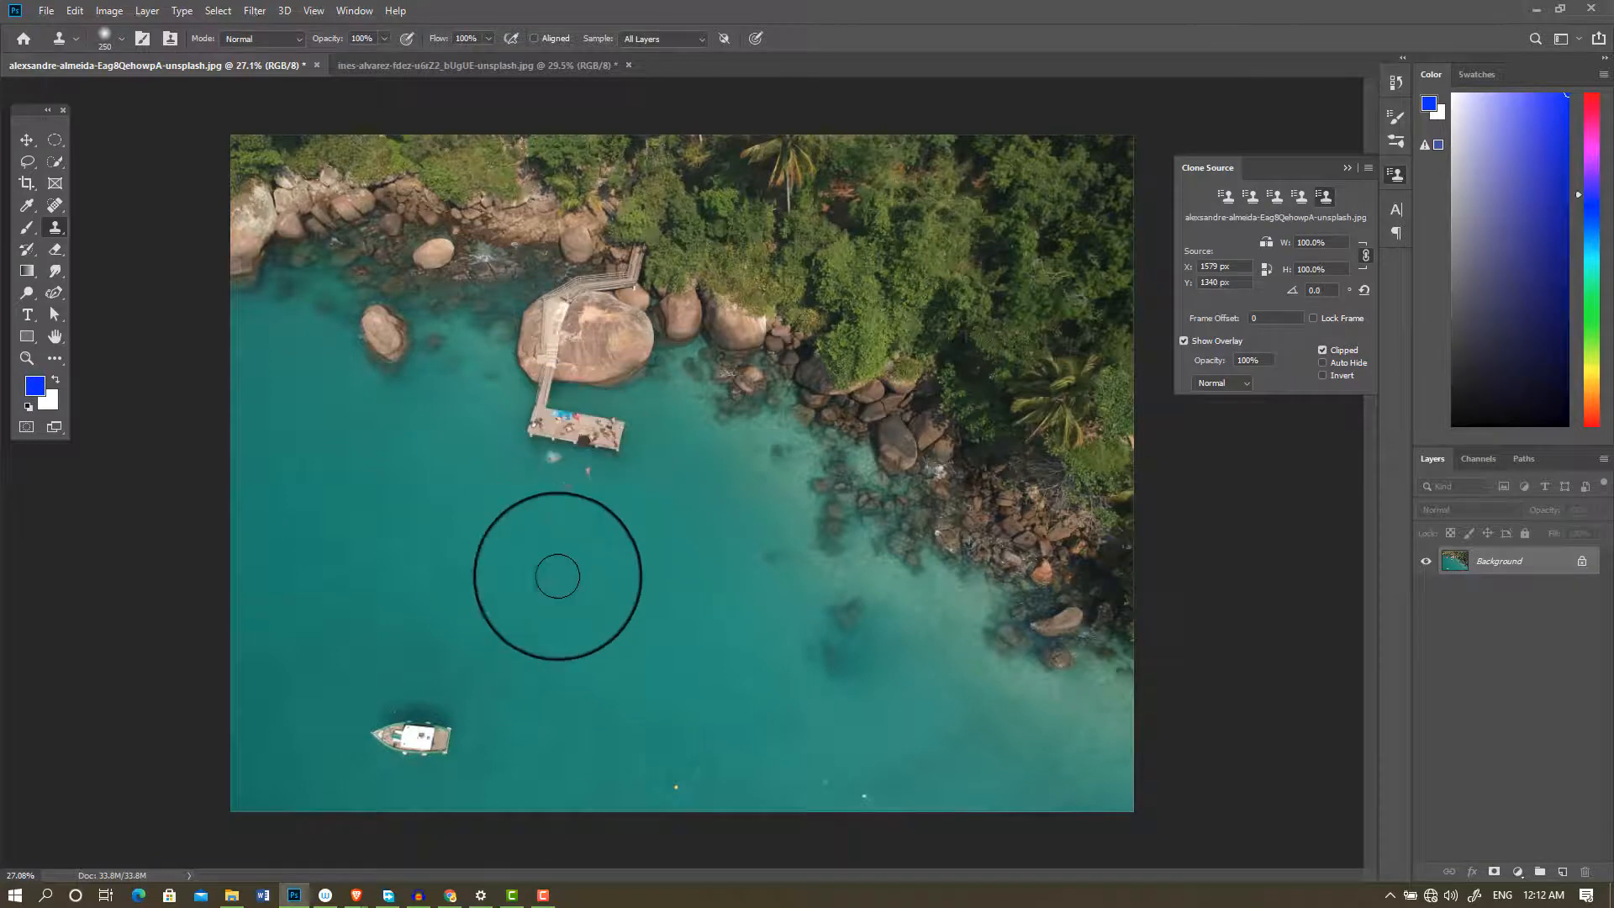
{"action": "mouse_move", "coordinate": [563, 585]}
{"action": "left_mouse_down"}
{"action": "mouse_move", "coordinate": [495, 546]}
{"action": "mouse_move", "coordinate": [530, 513]}
{"action": "mouse_move", "coordinate": [567, 512]}
{"action": "mouse_move", "coordinate": [535, 536]}
{"action": "mouse_move", "coordinate": [506, 513]}
{"action": "mouse_move", "coordinate": [535, 510]}
{"action": "mouse_move", "coordinate": [493, 512]}
{"action": "mouse_move", "coordinate": [551, 465]}
{"action": "mouse_move", "coordinate": [614, 509]}
{"action": "mouse_move", "coordinate": [567, 474]}
{"action": "mouse_move", "coordinate": [570, 420]}
{"action": "mouse_move", "coordinate": [551, 443]}
{"action": "mouse_move", "coordinate": [467, 430]}
{"action": "mouse_move", "coordinate": [532, 404]}
{"action": "left_mouse_up"}
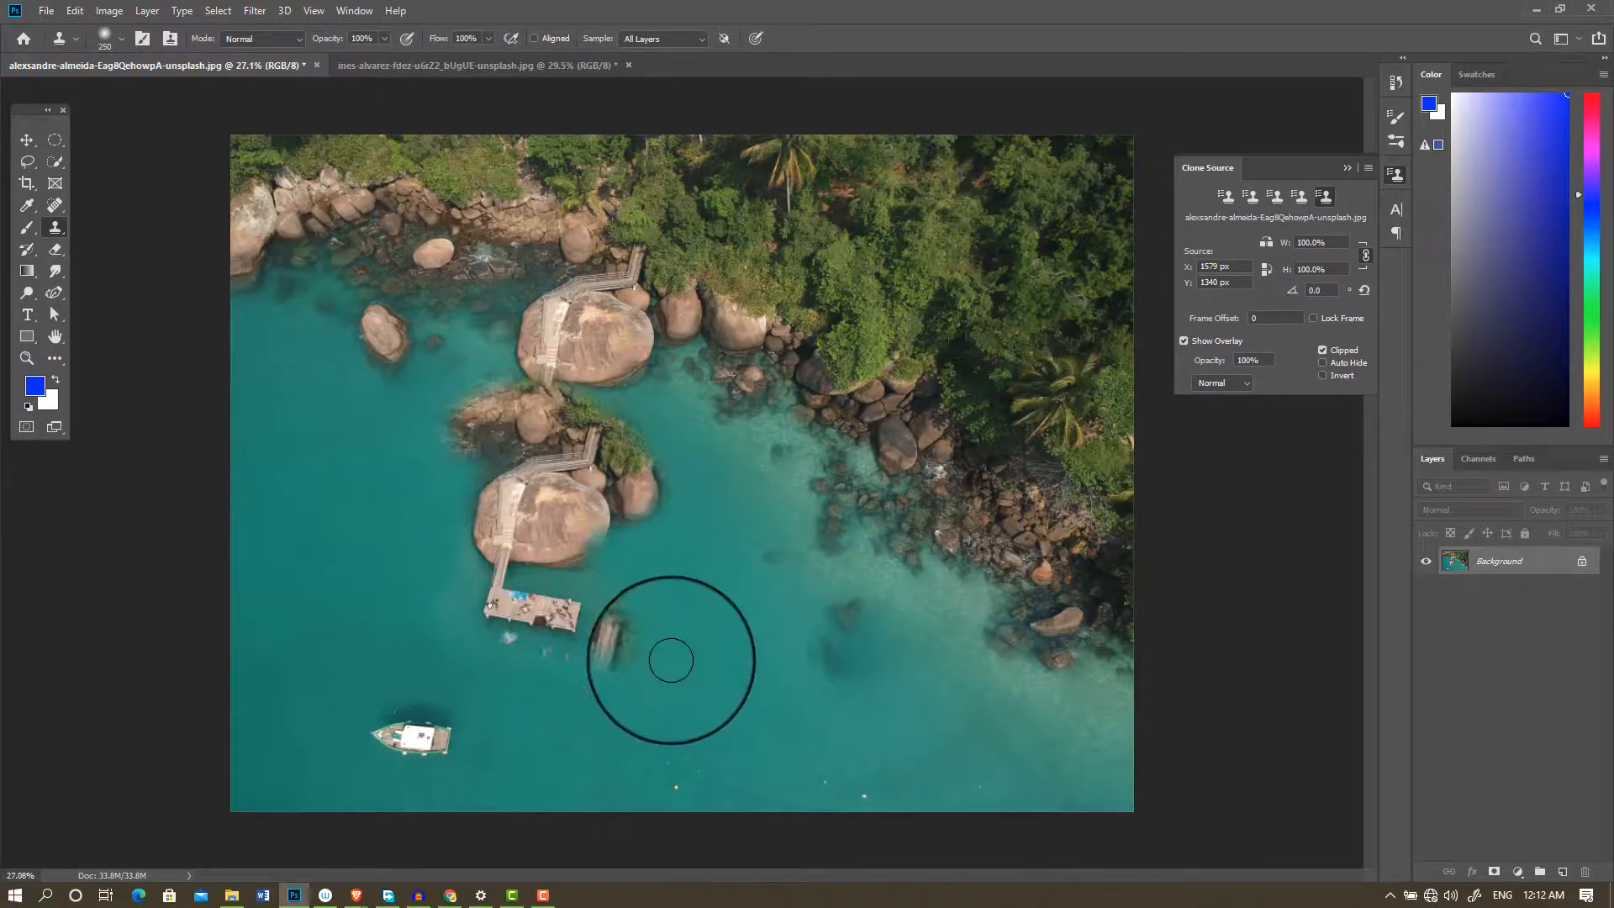
Step: Paint several more separate non-aligned strokes of walkway and boulders into the water, and turn Aligned sampling back on
{"action": "mouse_move", "coordinate": [721, 650]}
{"action": "left_mouse_down"}
{"action": "mouse_move", "coordinate": [652, 674]}
{"action": "mouse_move", "coordinate": [708, 636]}
{"action": "mouse_move", "coordinate": [767, 684]}
{"action": "mouse_move", "coordinate": [641, 698]}
{"action": "mouse_move", "coordinate": [732, 729]}
{"action": "mouse_move", "coordinate": [626, 716]}
{"action": "mouse_move", "coordinate": [641, 729]}
{"action": "mouse_move", "coordinate": [684, 703]}
{"action": "left_mouse_up"}
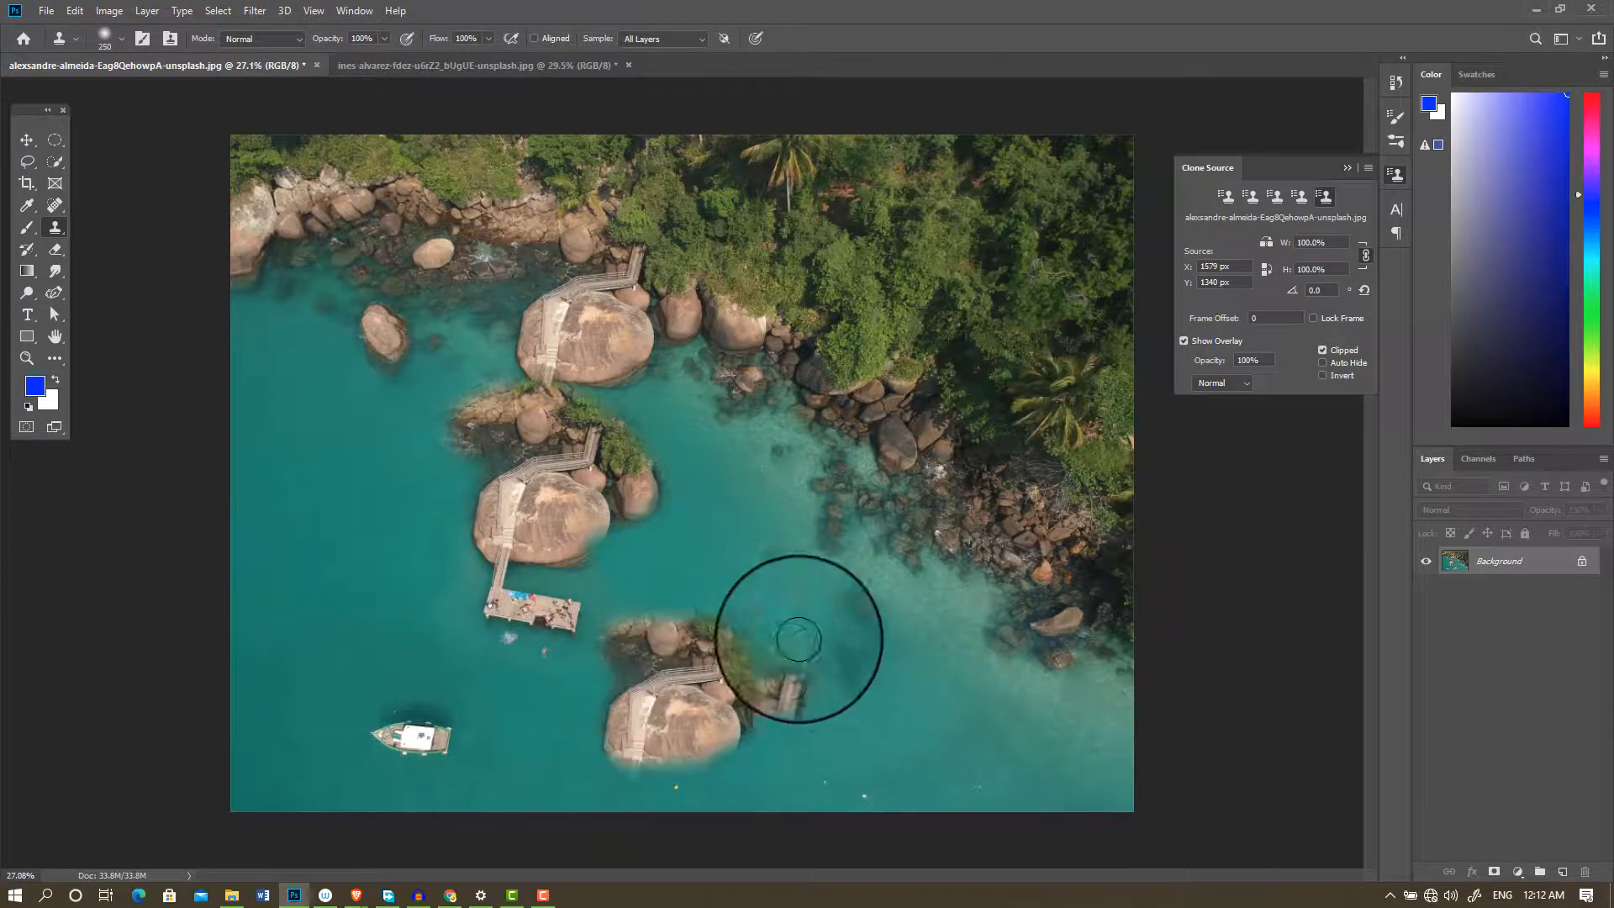
{"action": "mouse_move", "coordinate": [799, 597]}
{"action": "left_mouse_down"}
{"action": "mouse_move", "coordinate": [673, 583]}
{"action": "mouse_move", "coordinate": [767, 588]}
{"action": "mouse_move", "coordinate": [749, 623]}
{"action": "mouse_move", "coordinate": [719, 622]}
{"action": "left_mouse_up"}
{"action": "left_click_drag", "start_coordinate": [586, 552], "coordinate": [466, 511]}
{"action": "mouse_move", "coordinate": [444, 527]}
{"action": "left_mouse_down"}
{"action": "mouse_move", "coordinate": [517, 493]}
{"action": "mouse_move", "coordinate": [460, 435]}
{"action": "mouse_move", "coordinate": [379, 467]}
{"action": "mouse_move", "coordinate": [492, 457]}
{"action": "left_mouse_up"}
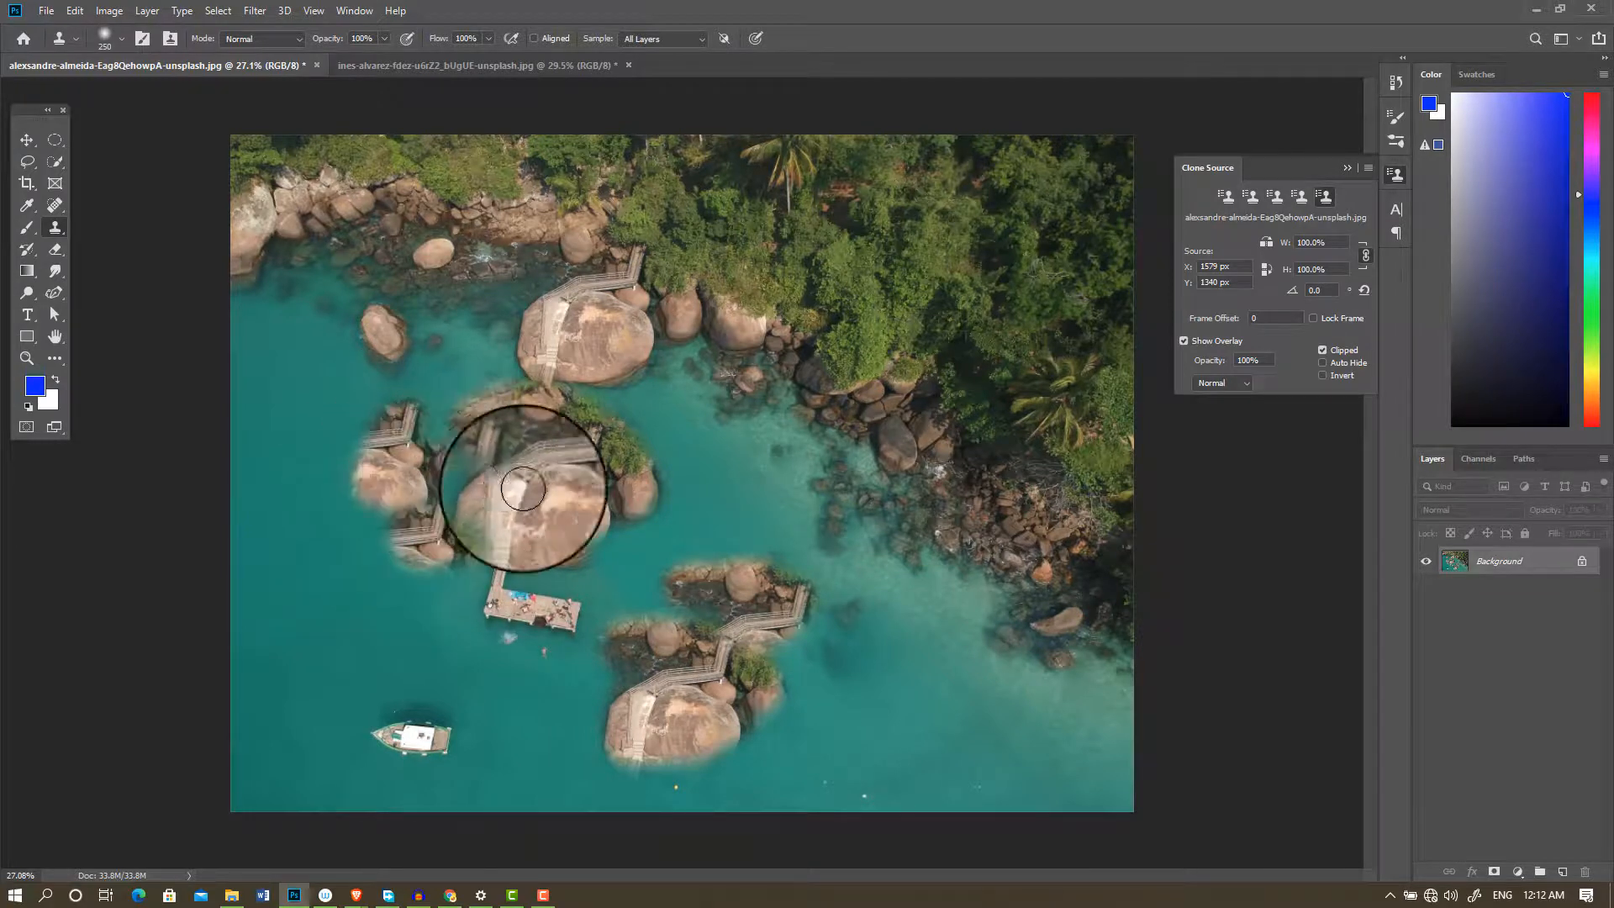
{"action": "left_click", "coordinate": [533, 38]}
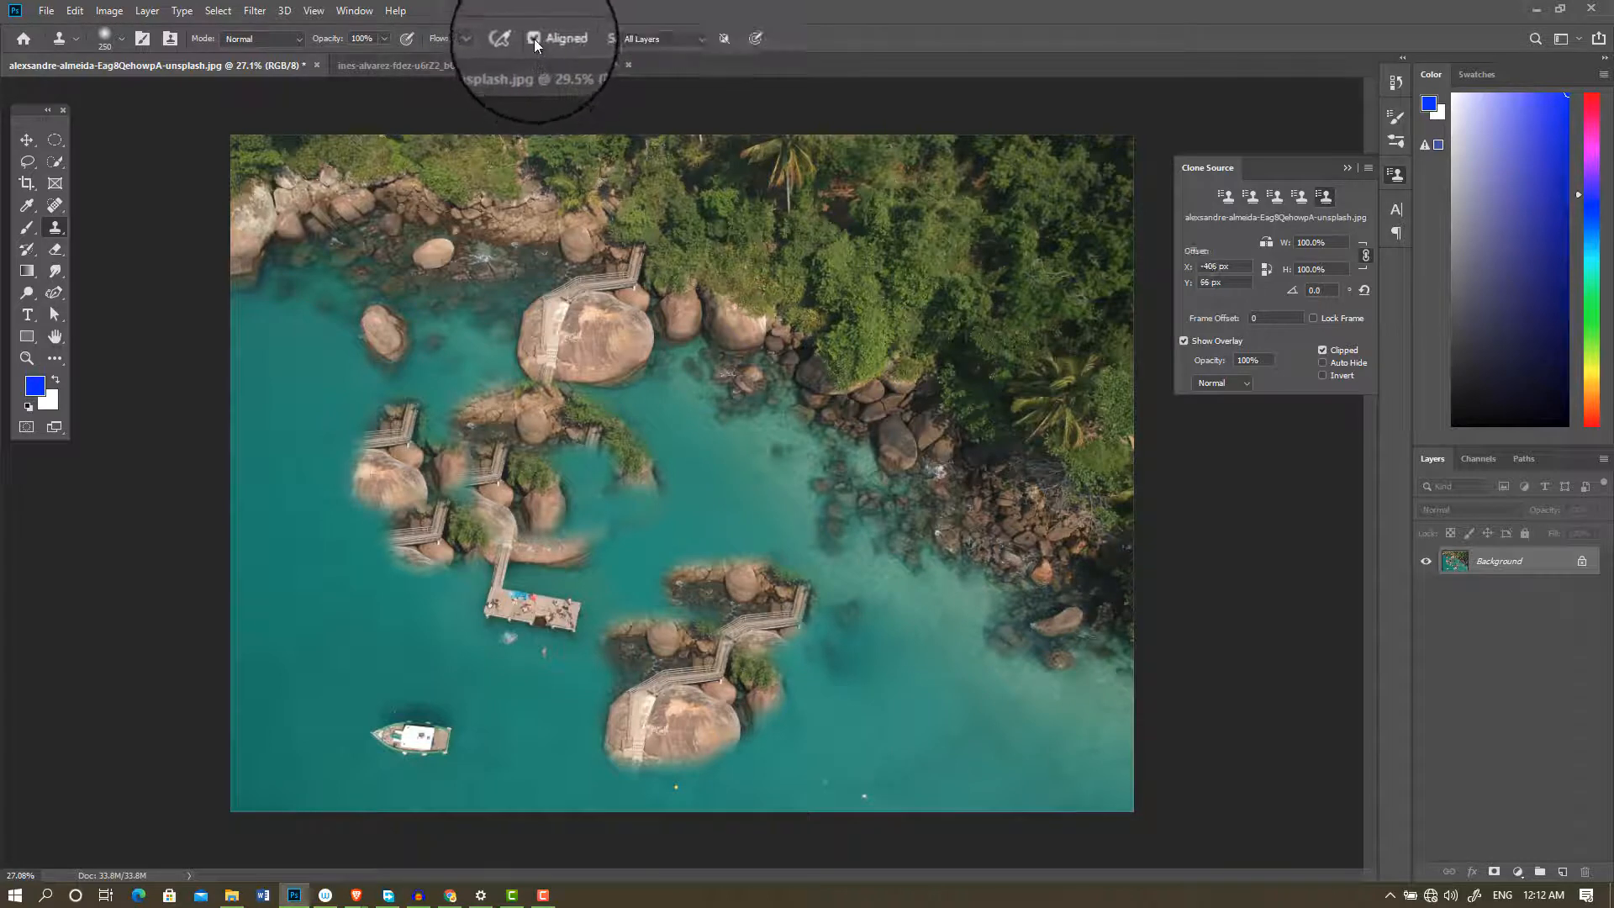